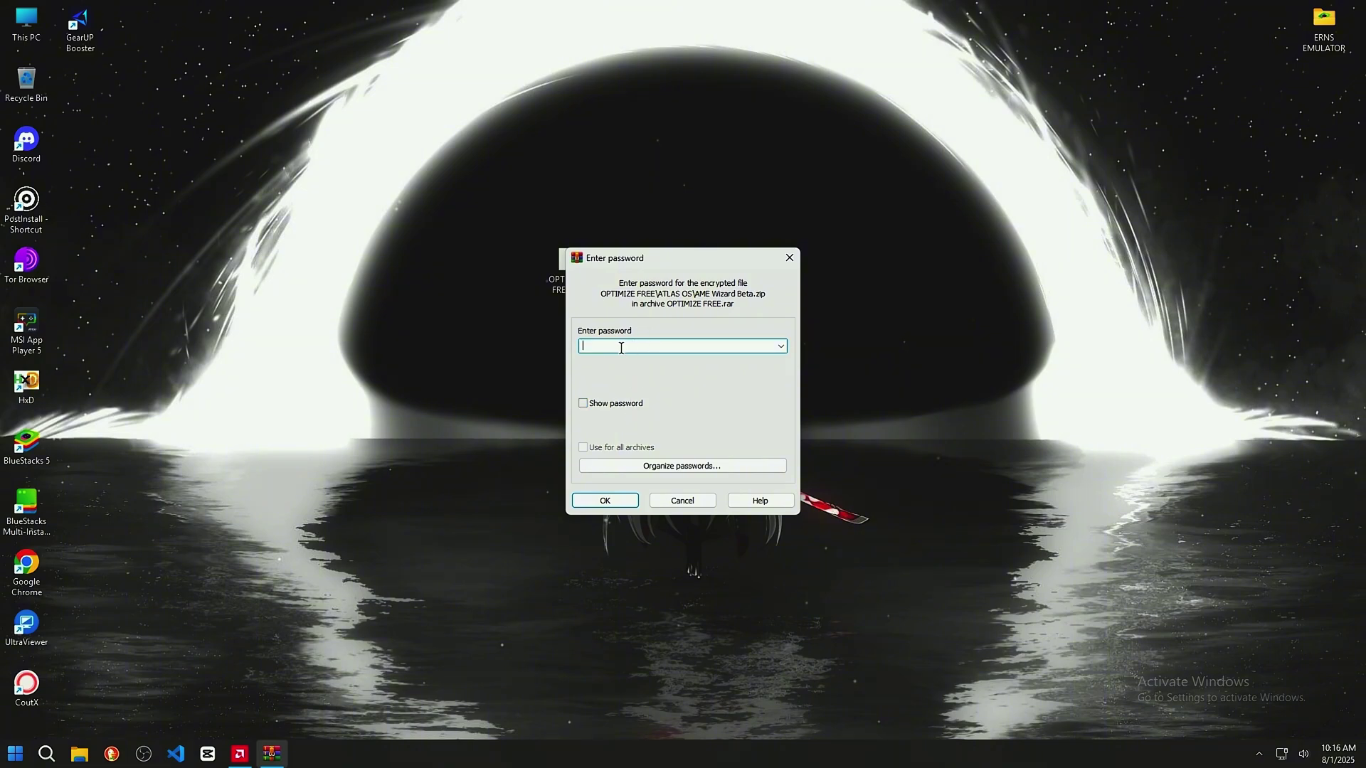
# Enter the archive password to extract OPTIMIZE FREE.rar, and move the extracted folder nearer the archive on the desktop
pyautogui.write('••')
pyautogui.click(592, 500)
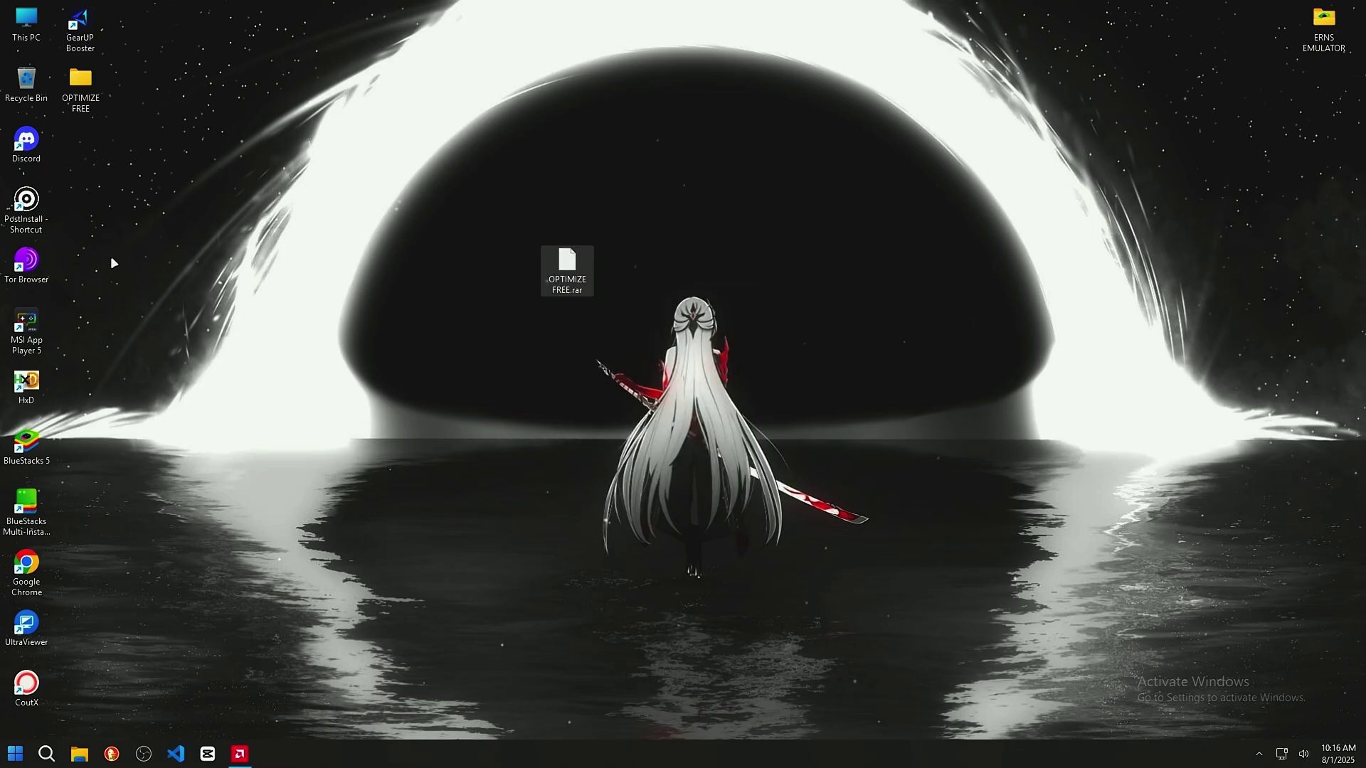
pyautogui.moveTo(107, 113); pyautogui.dragTo(461, 331)
pyautogui.rightClick(300, 225)
pyautogui.click(372, 272)
# Open the extracted OPTIMIZE FREE folder and go to its subfolder of CPU, RAM and mouse registry files
pyautogui.doubleClick(461, 331)
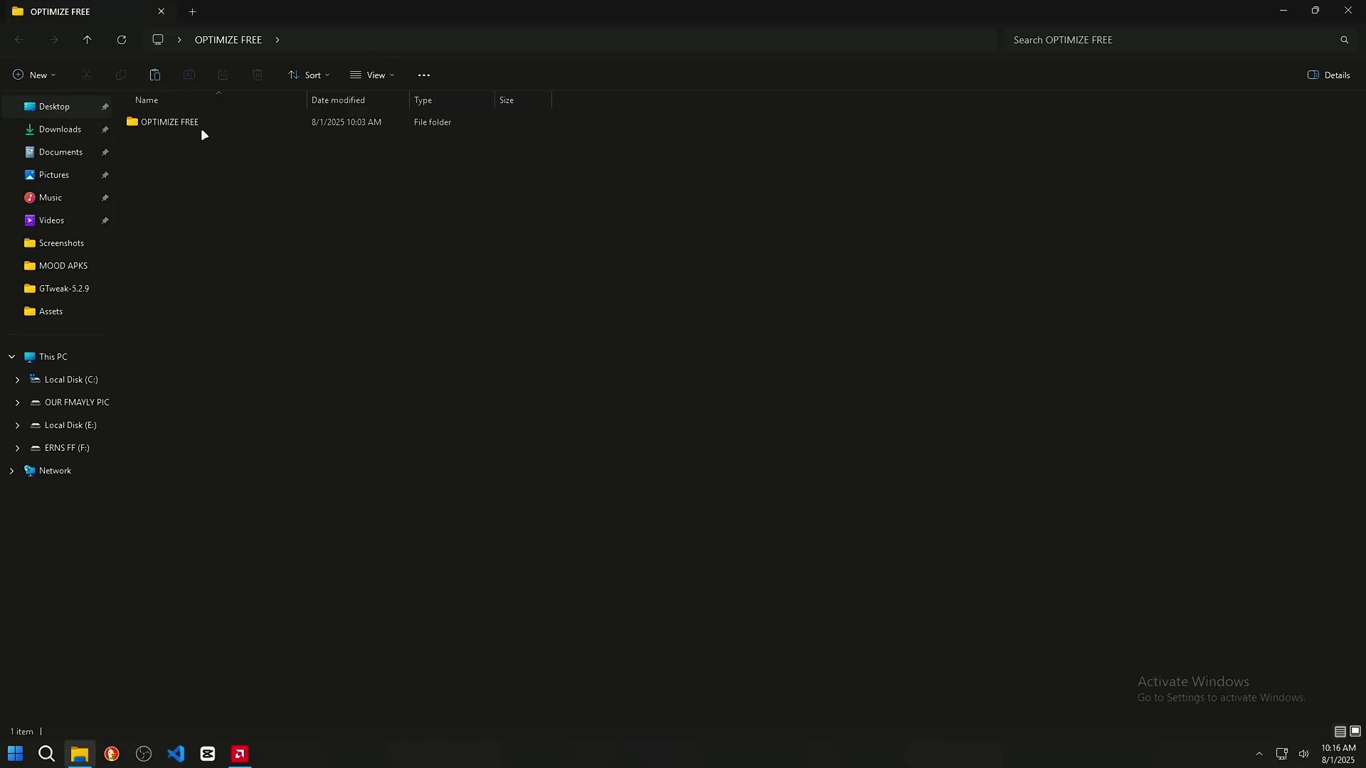
pyautogui.doubleClick(199, 121)
pyautogui.moveTo(278, 248); pyautogui.dragTo(137, 111)
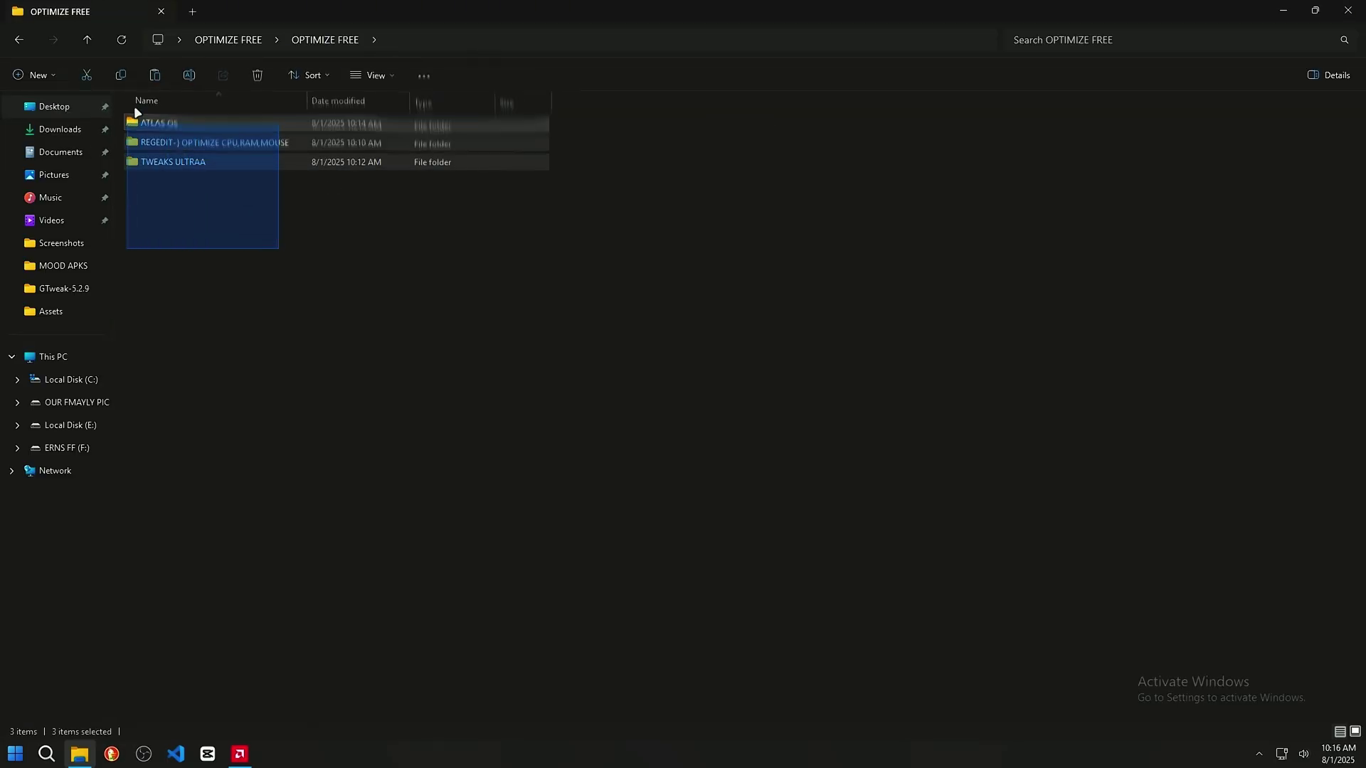
pyautogui.click(177, 145)
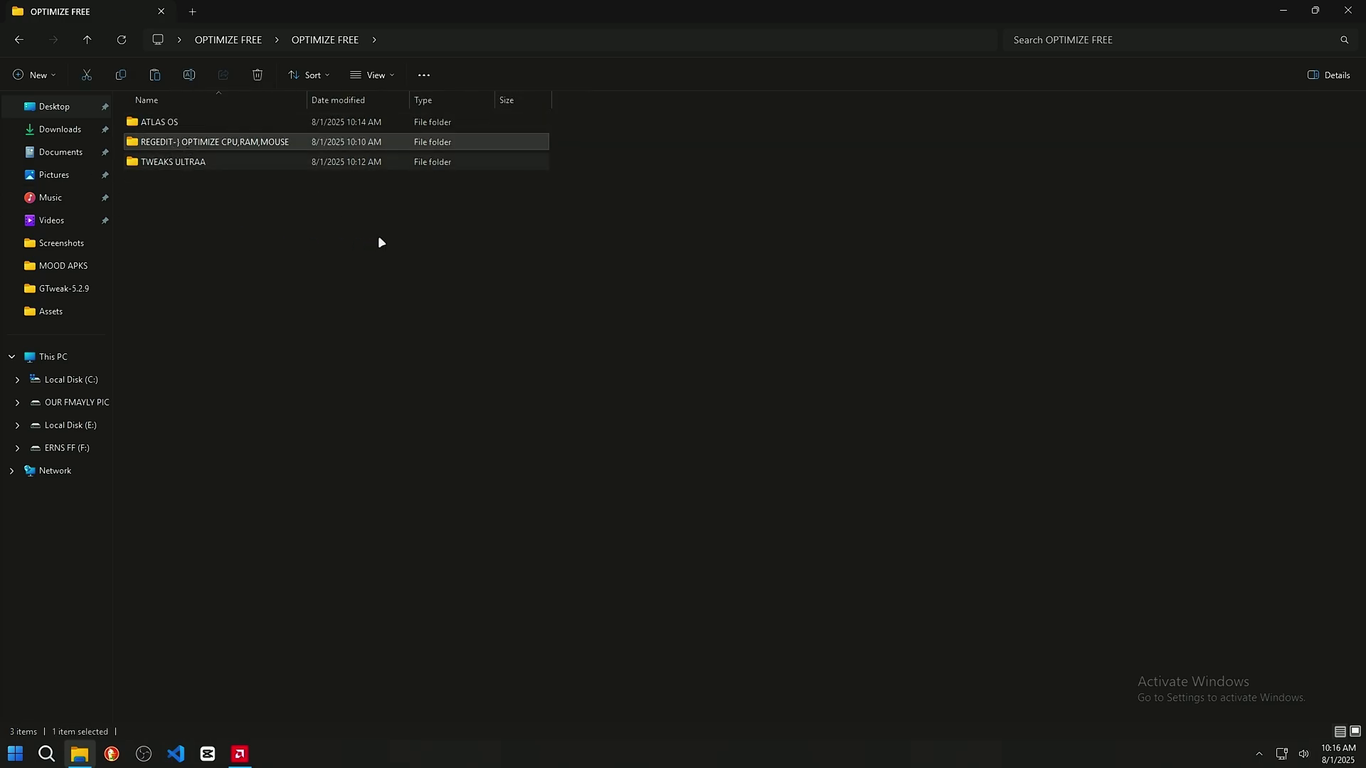
pyautogui.doubleClick(221, 146)
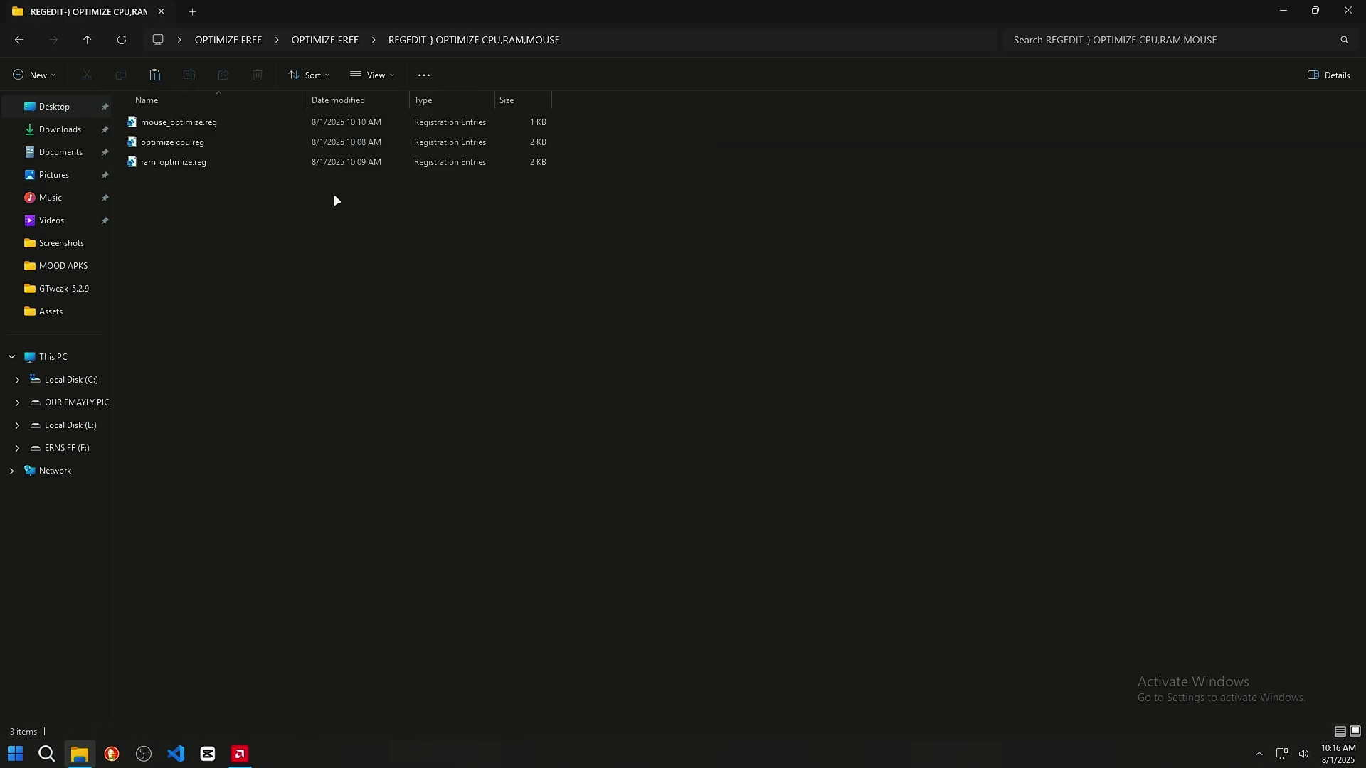
# Merge mouse_optimize.reg into the Windows registry
pyautogui.moveTo(199, 202); pyautogui.dragTo(215, 123)
pyautogui.rightClick(216, 116)
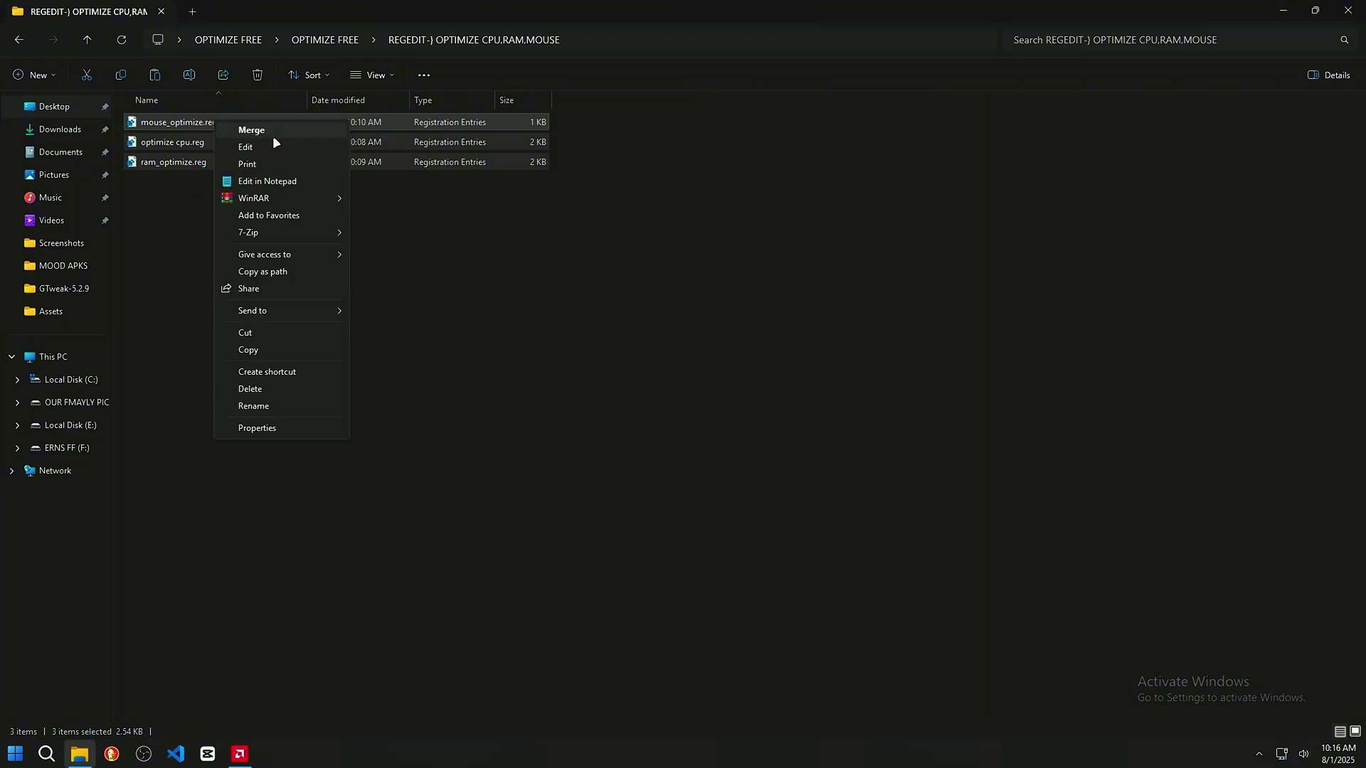
pyautogui.click(172, 126)
pyautogui.rightClick(175, 125)
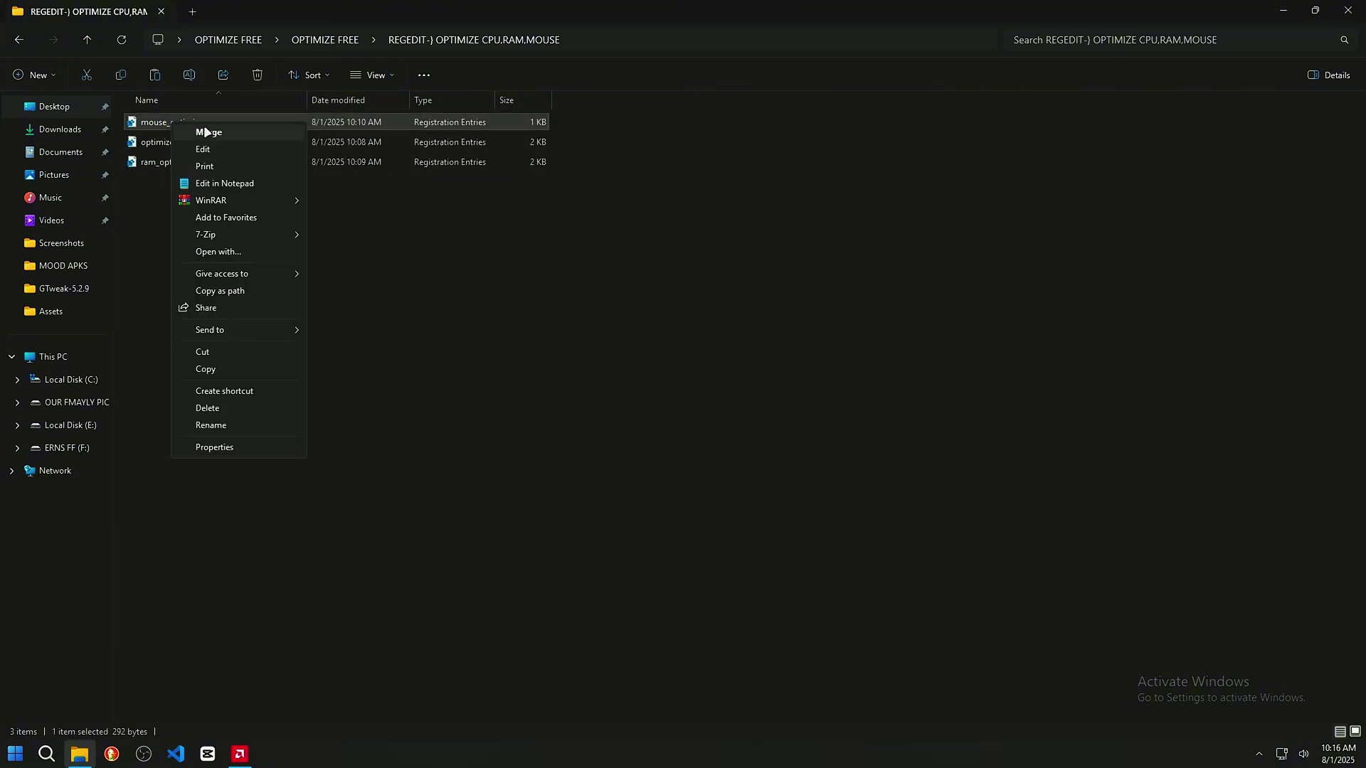
pyautogui.click(203, 131)
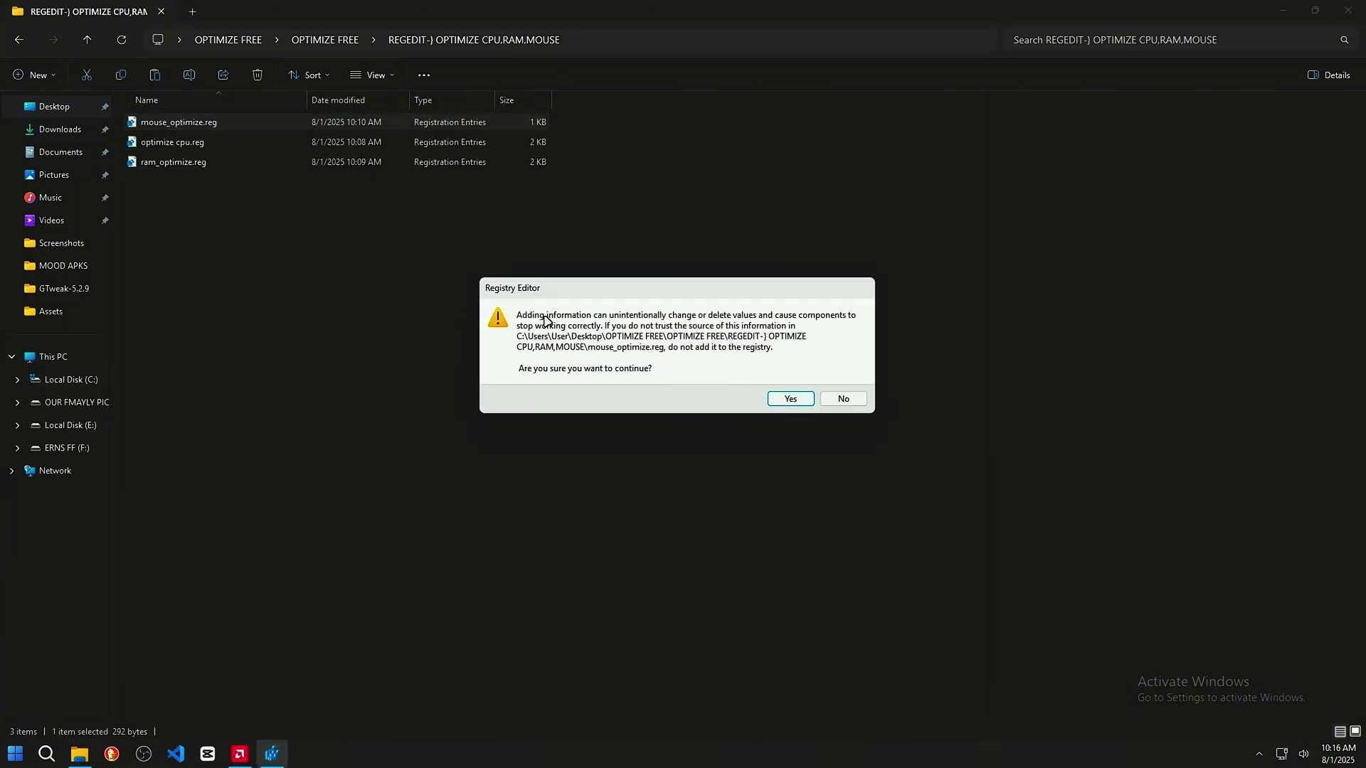
pyautogui.click(790, 399)
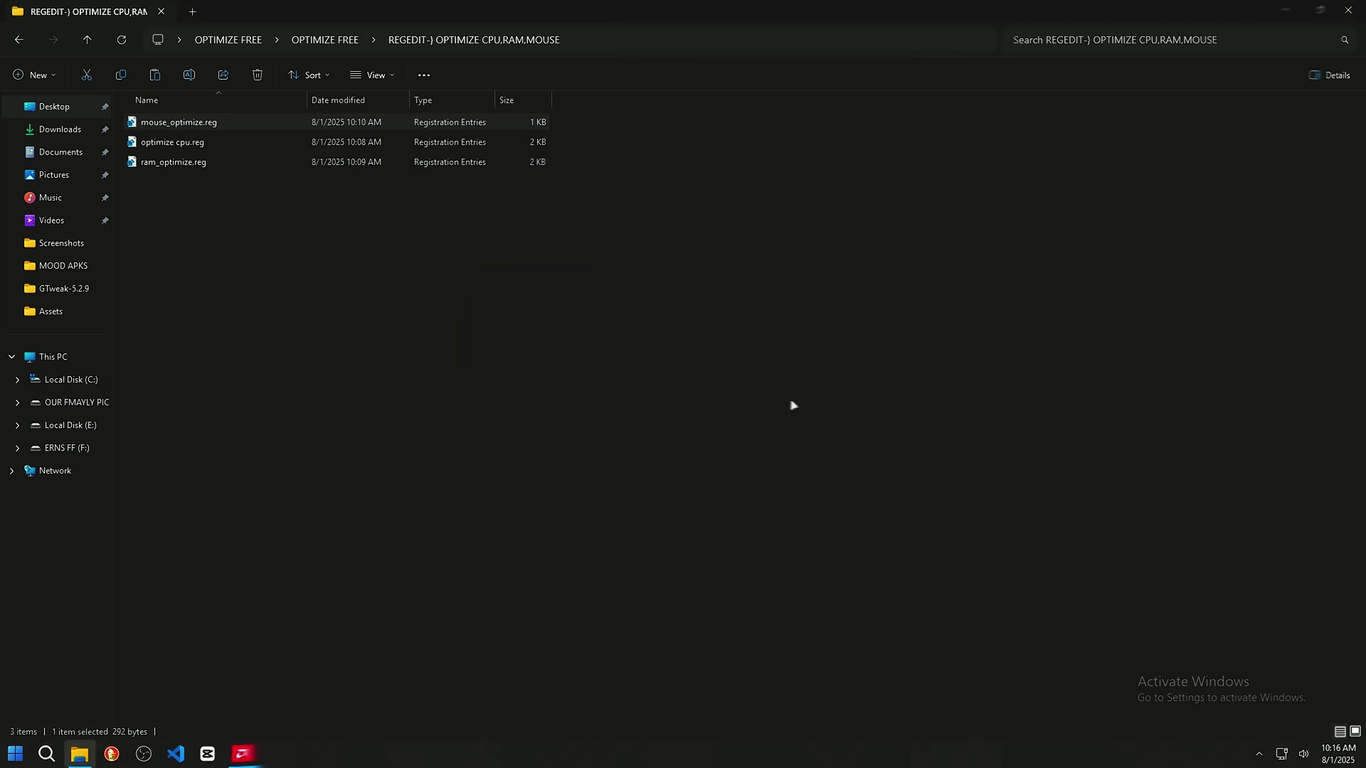
pyautogui.click(843, 384)
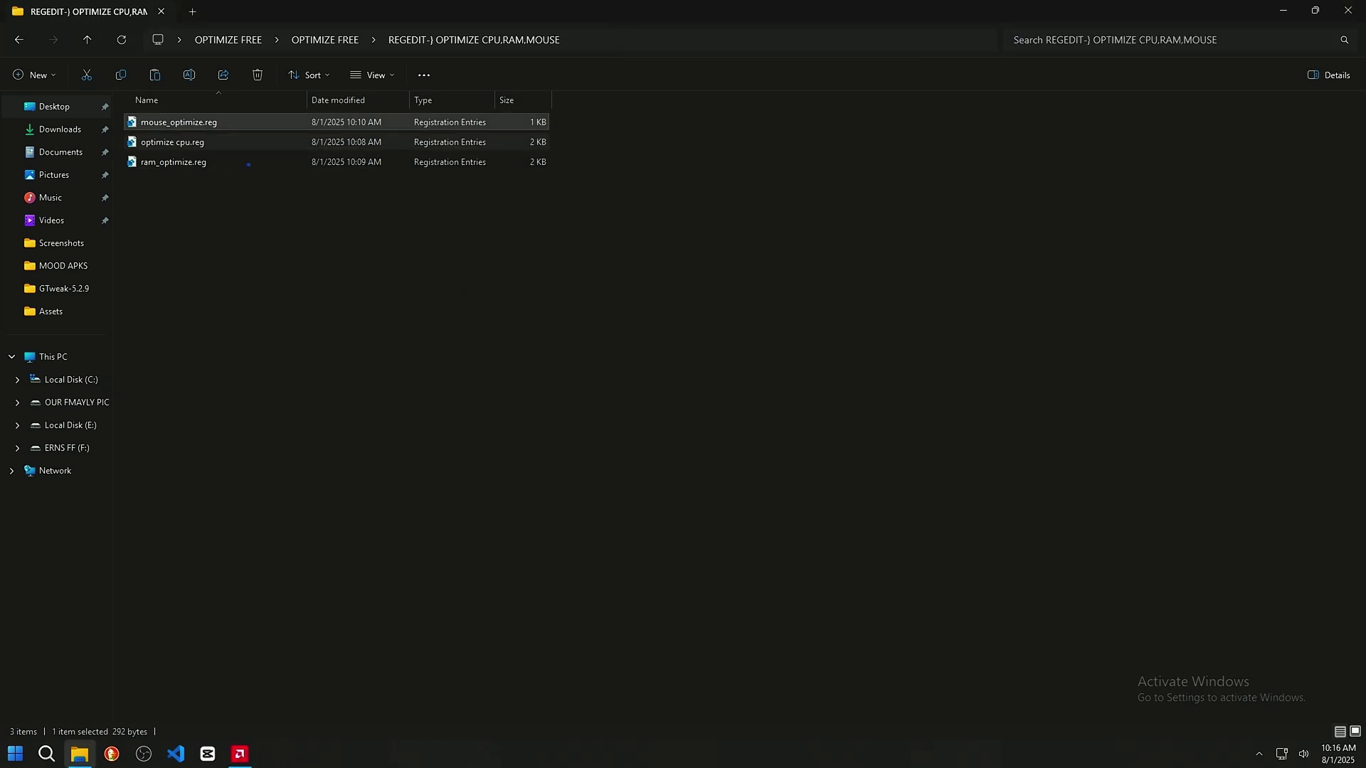
# Merge optimize cpu.reg into the Windows registry
pyautogui.rightClick(197, 149)
pyautogui.click(217, 161)
pyautogui.click(782, 398)
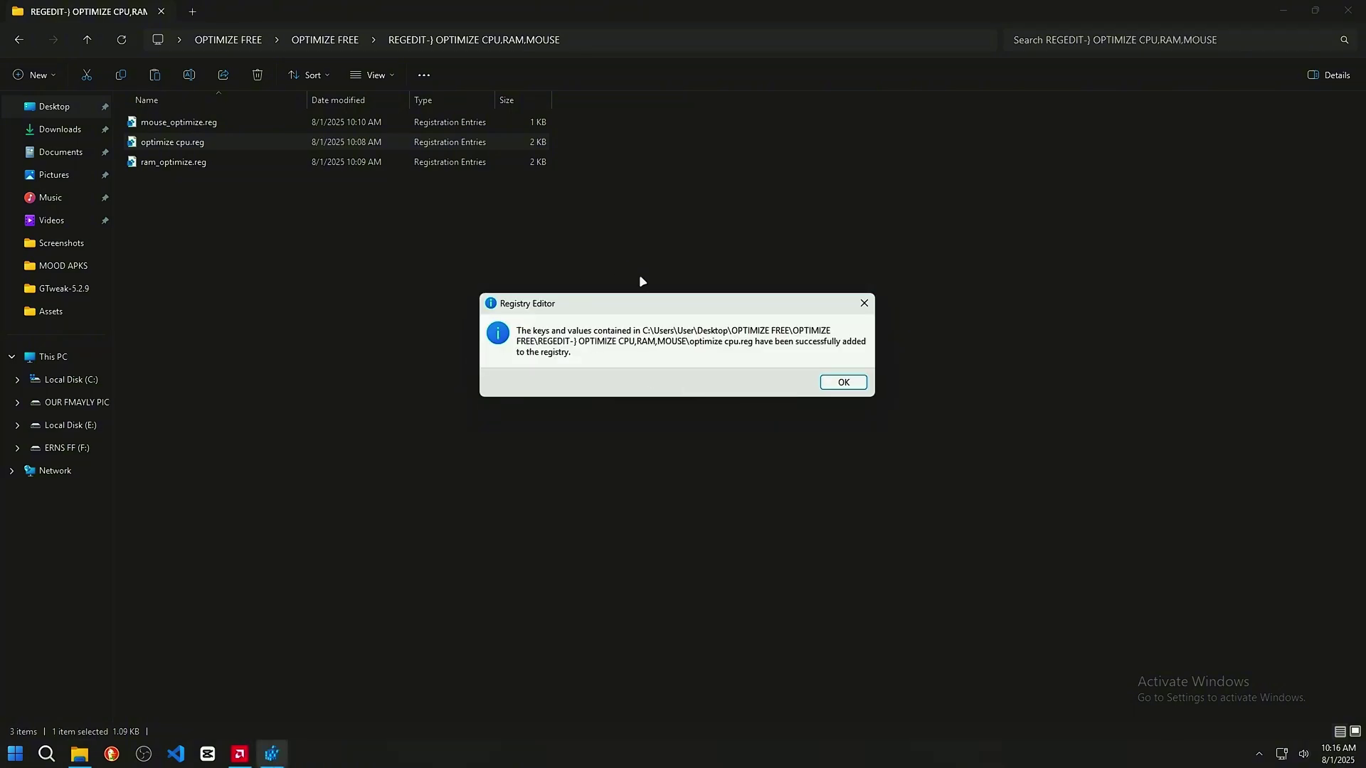
pyautogui.click(829, 384)
# Merge ram_optimize.reg into the Windows registry and close the folder window
pyautogui.rightClick(176, 164)
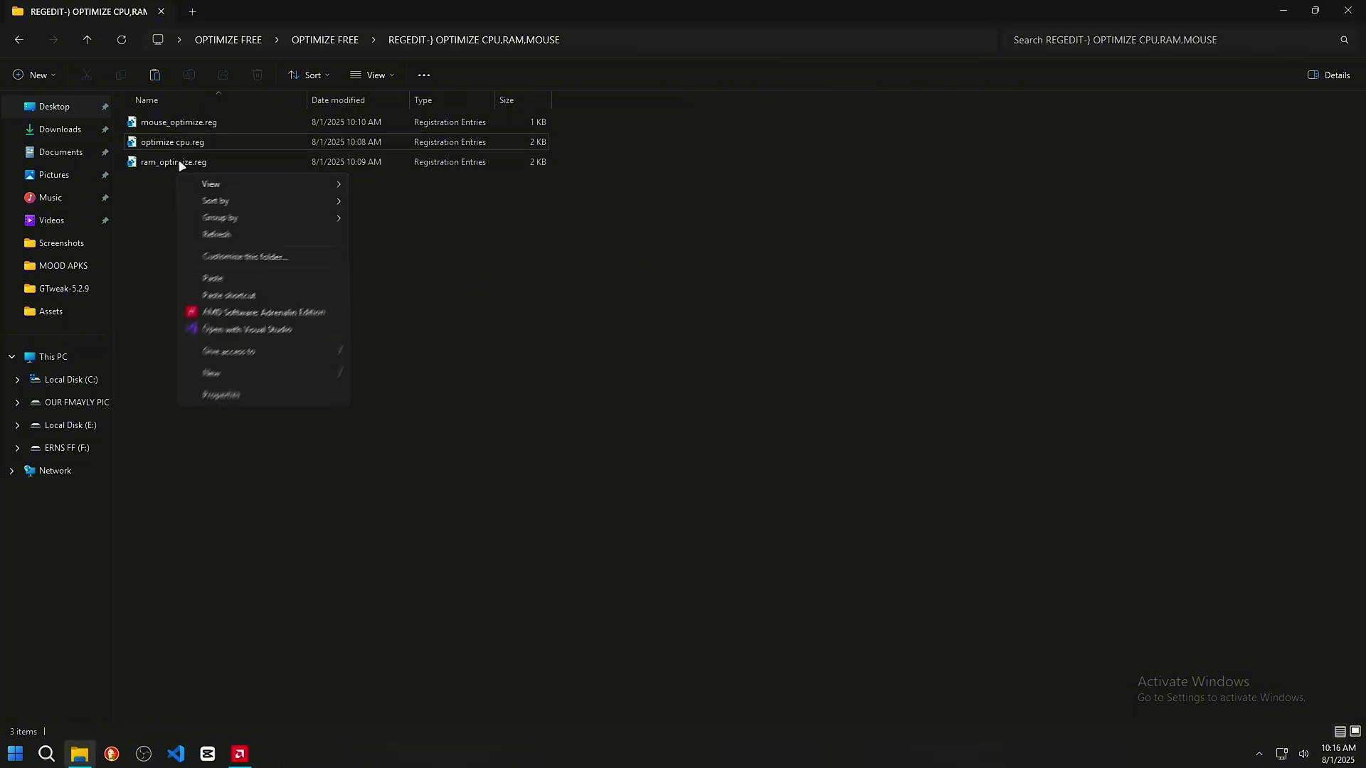
pyautogui.click(237, 175)
pyautogui.click(782, 400)
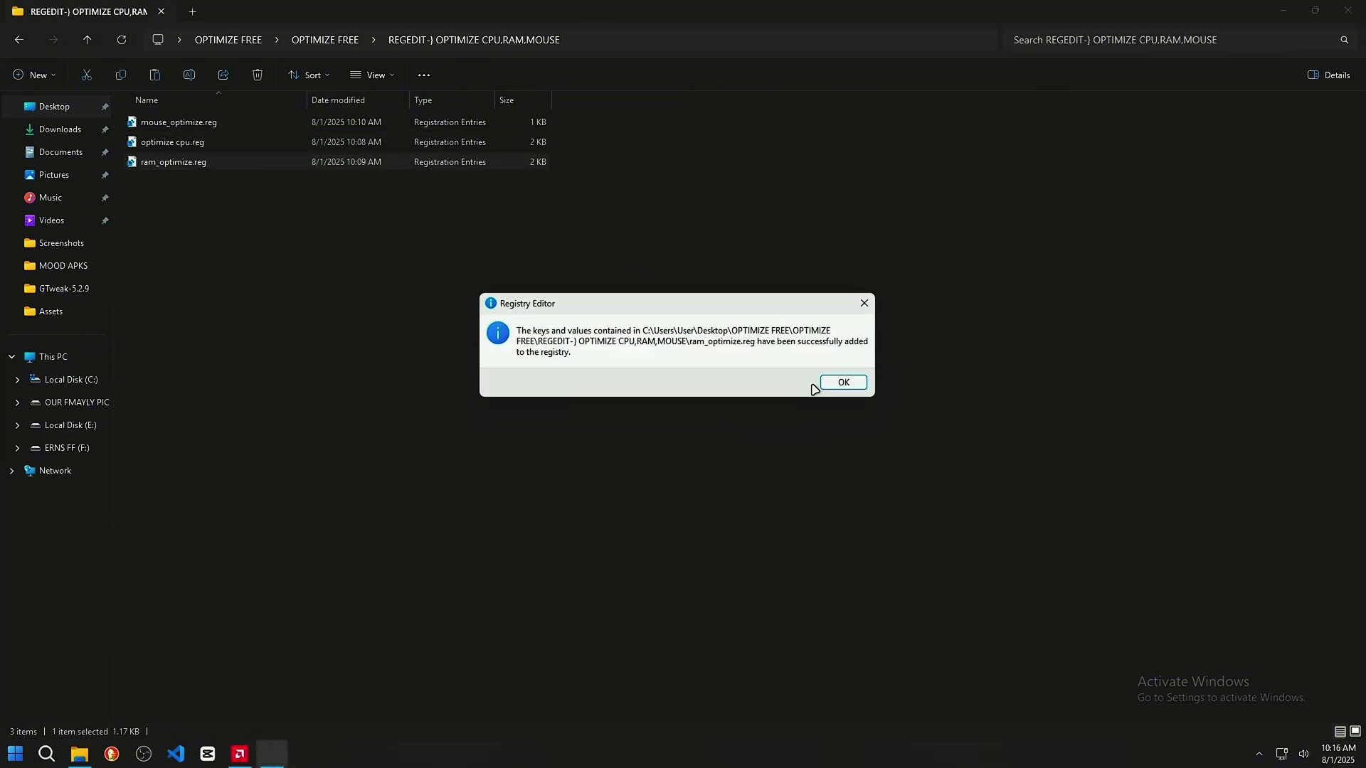
pyautogui.click(829, 384)
pyautogui.click(1348, 10)
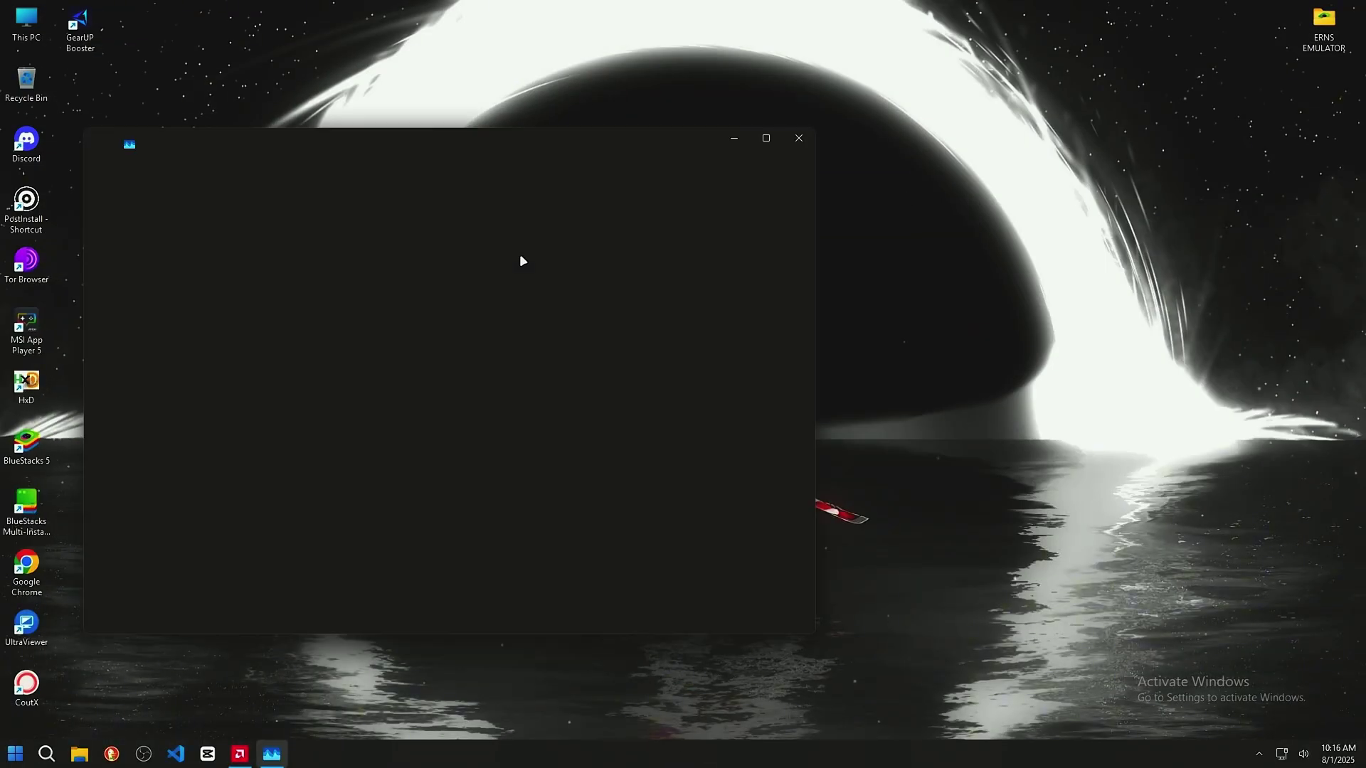
# Restart the explorer.exe process from the Task Manager details list, and close Task Manager
pyautogui.click(100, 352)
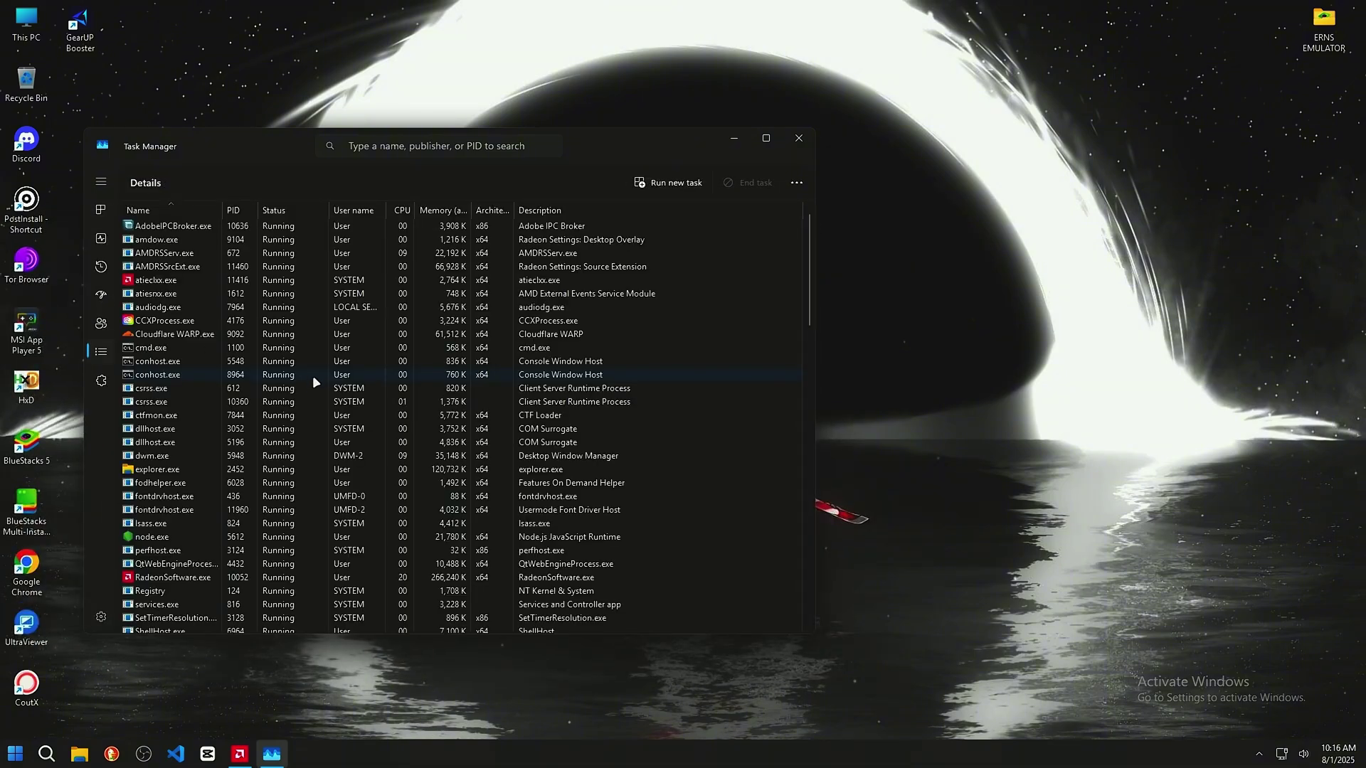
pyautogui.scroll(-1, 313, 375)
pyautogui.rightClick(147, 428)
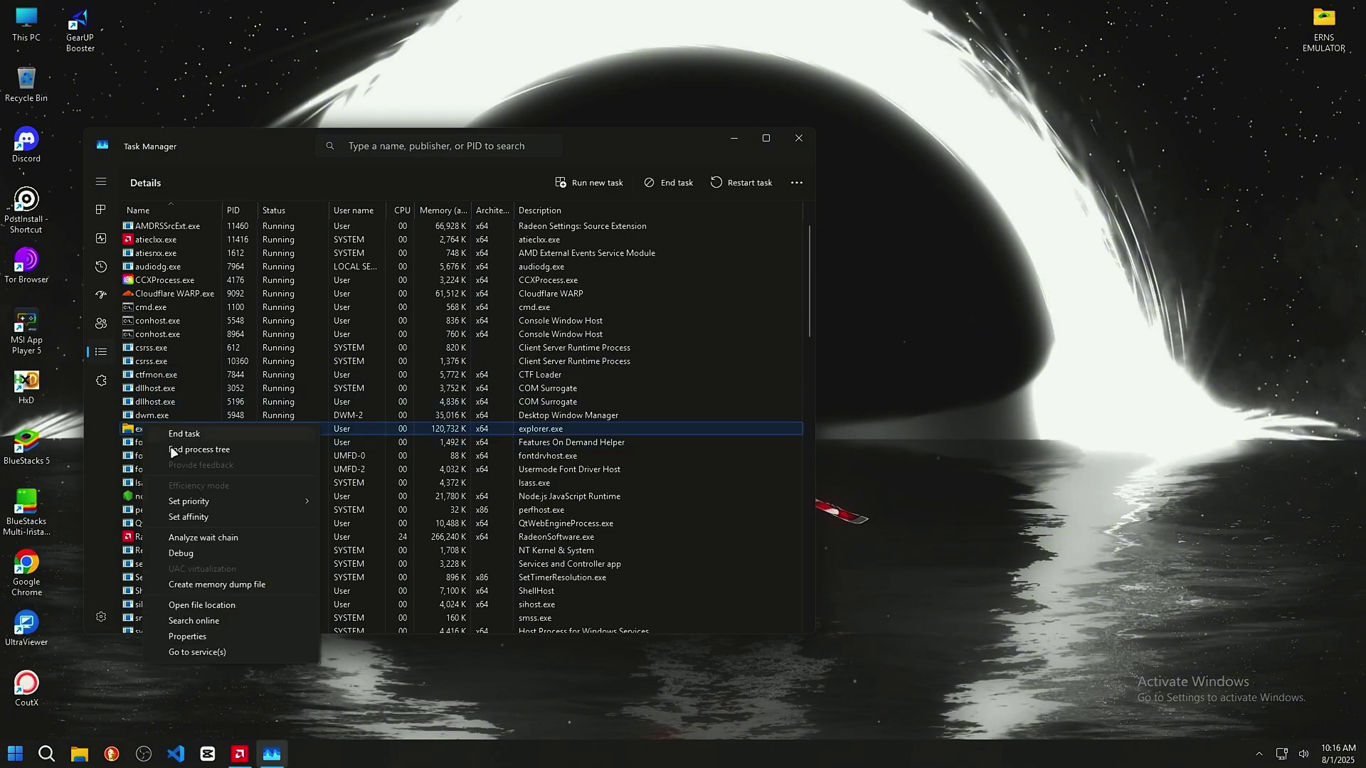
pyautogui.click(193, 502)
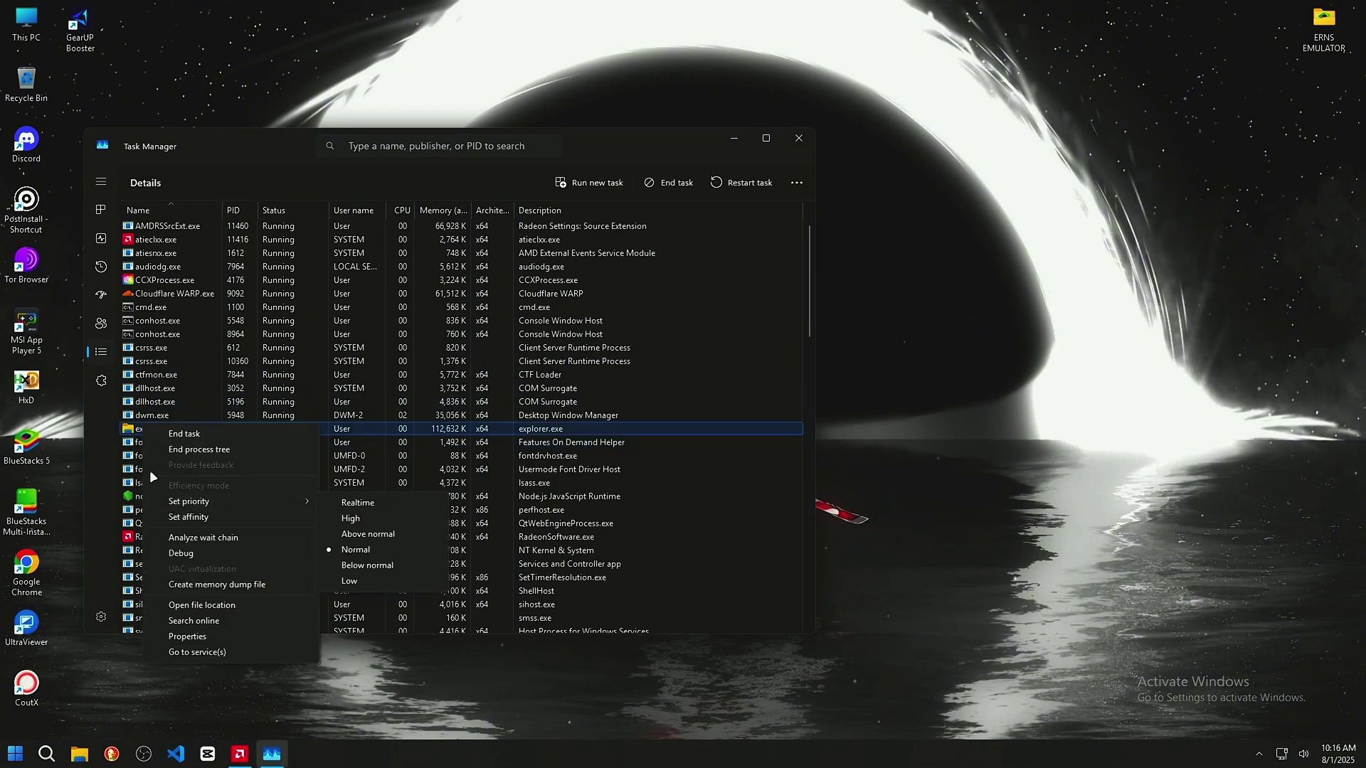
pyautogui.click(741, 185)
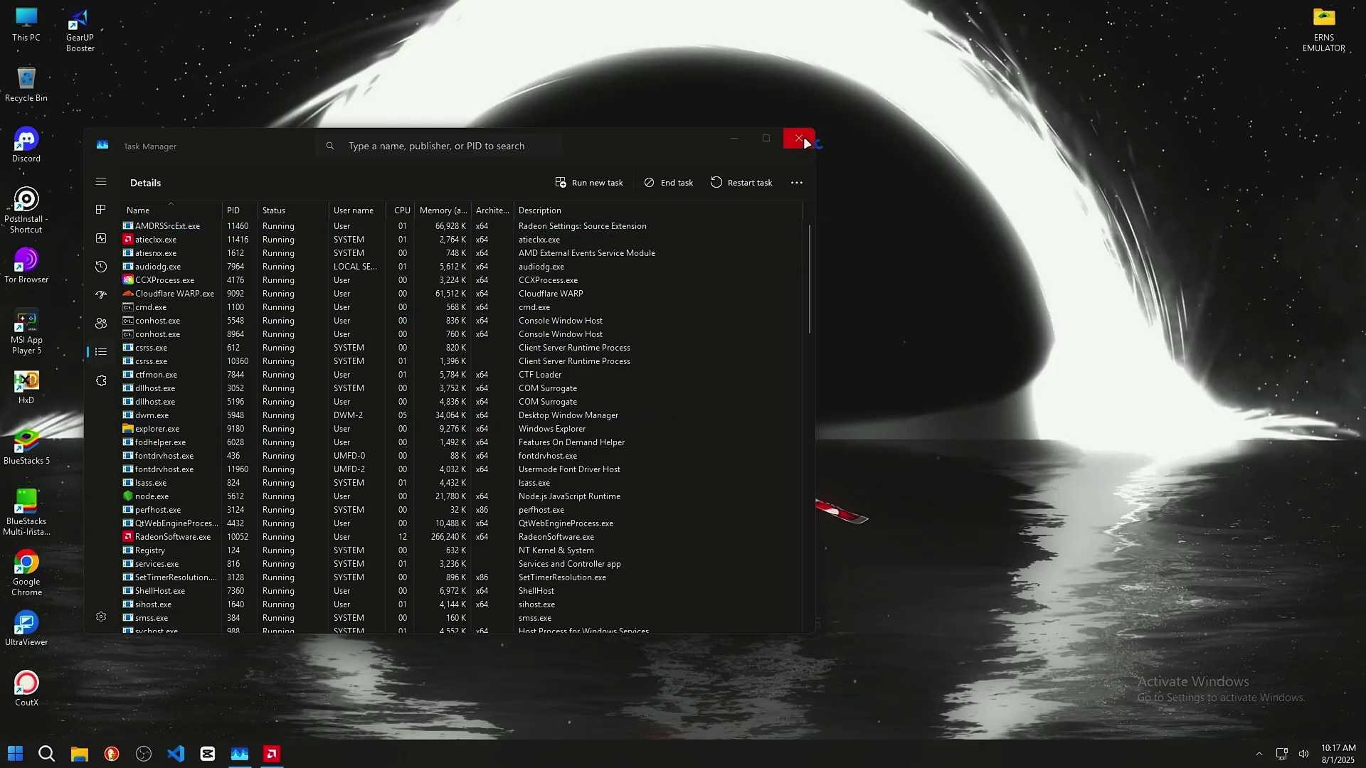
pyautogui.click(799, 138)
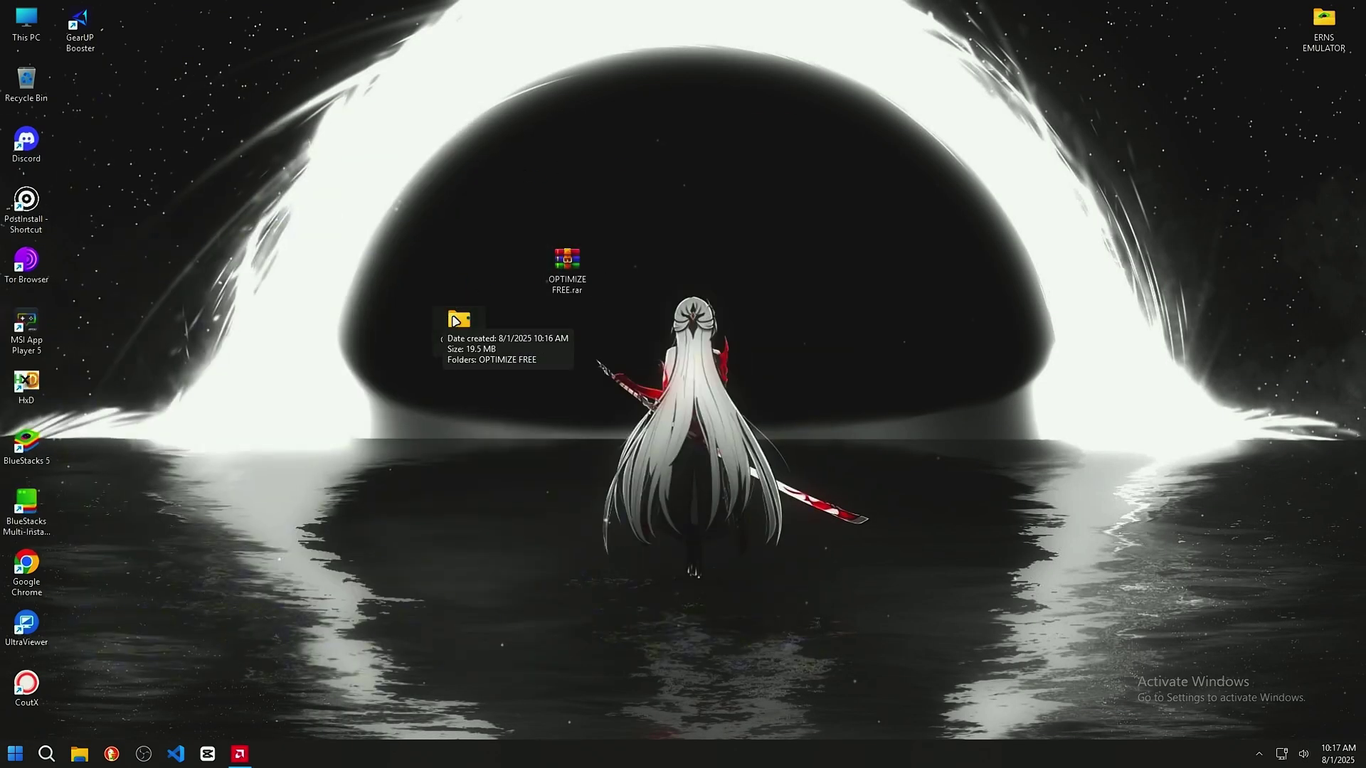
# Reopen the nested OPTIMIZE FREE folder, check the ATLAS OS contents, and go to the TWEAKS ULTRAA folder
pyautogui.doubleClick(459, 321)
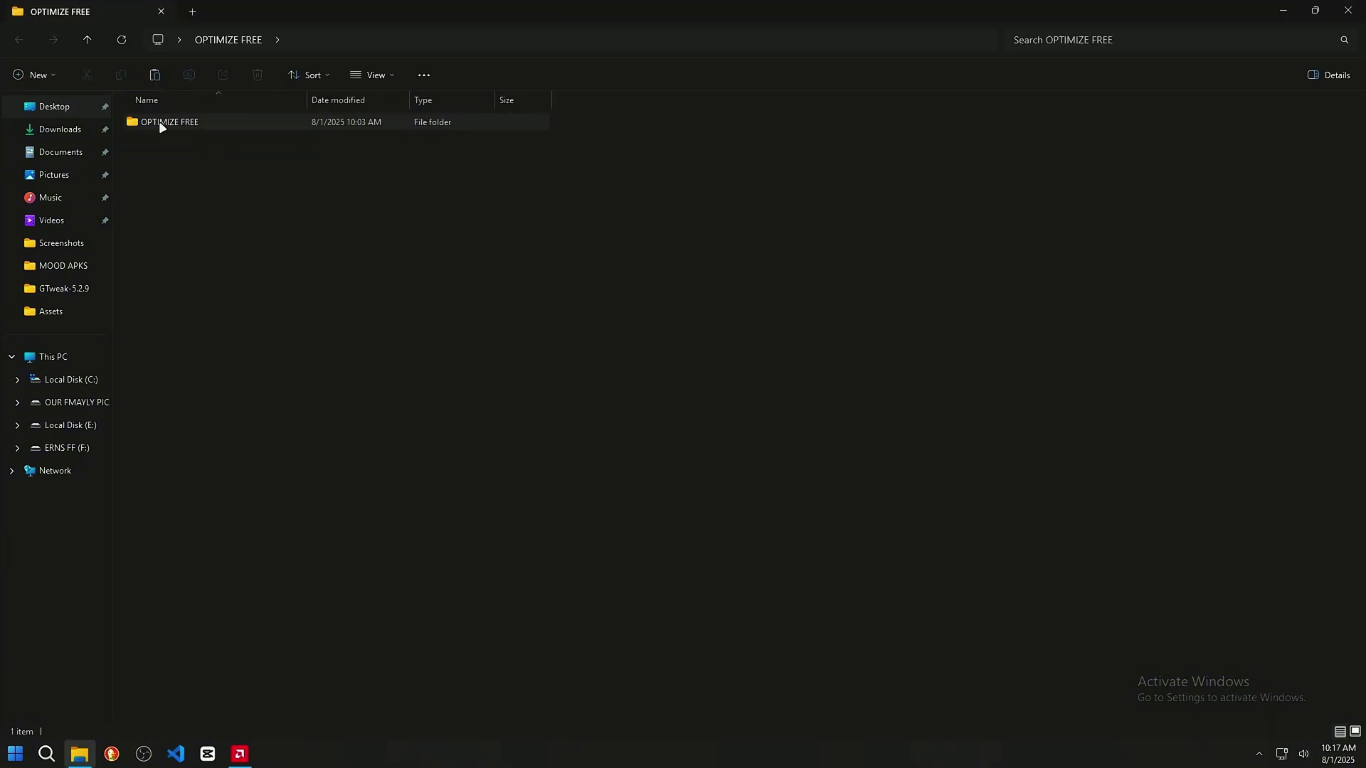
pyautogui.doubleClick(159, 124)
pyautogui.doubleClick(205, 125)
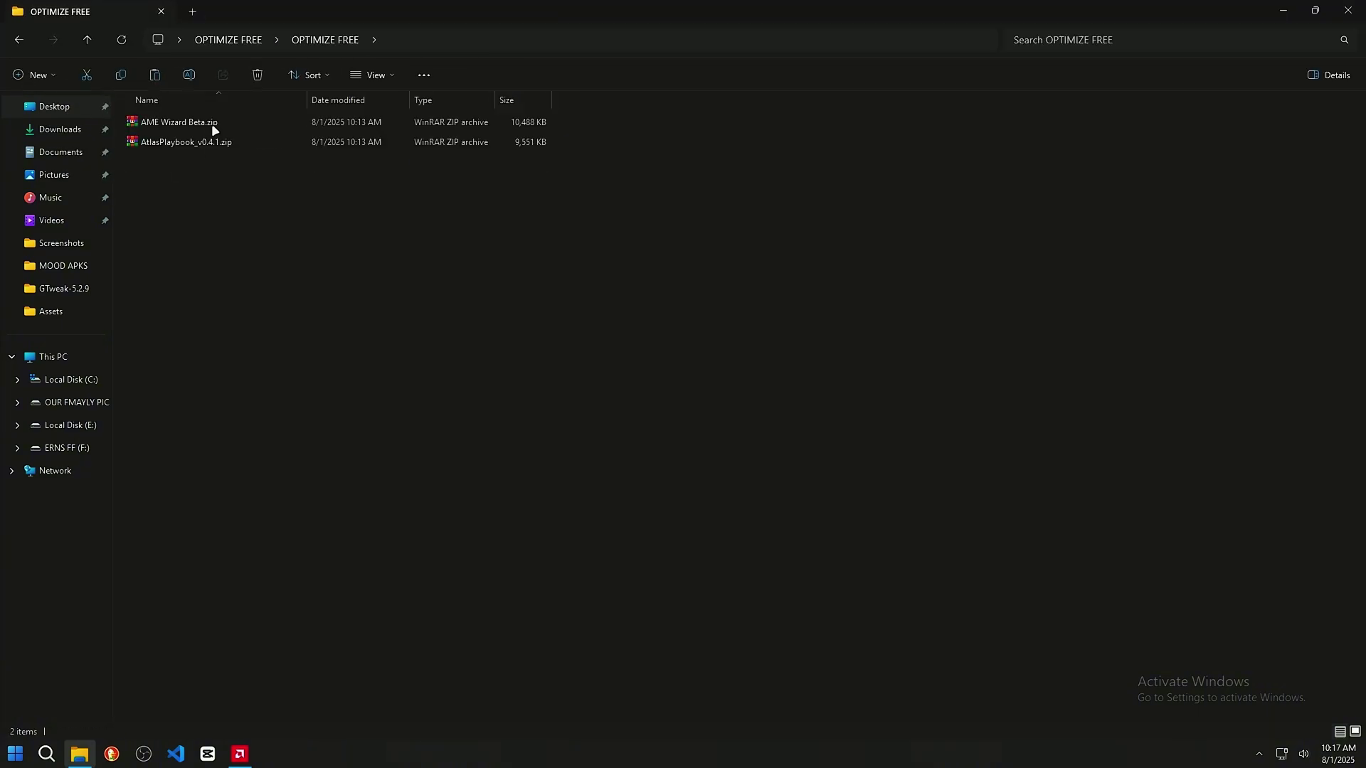
pyautogui.click(91, 39)
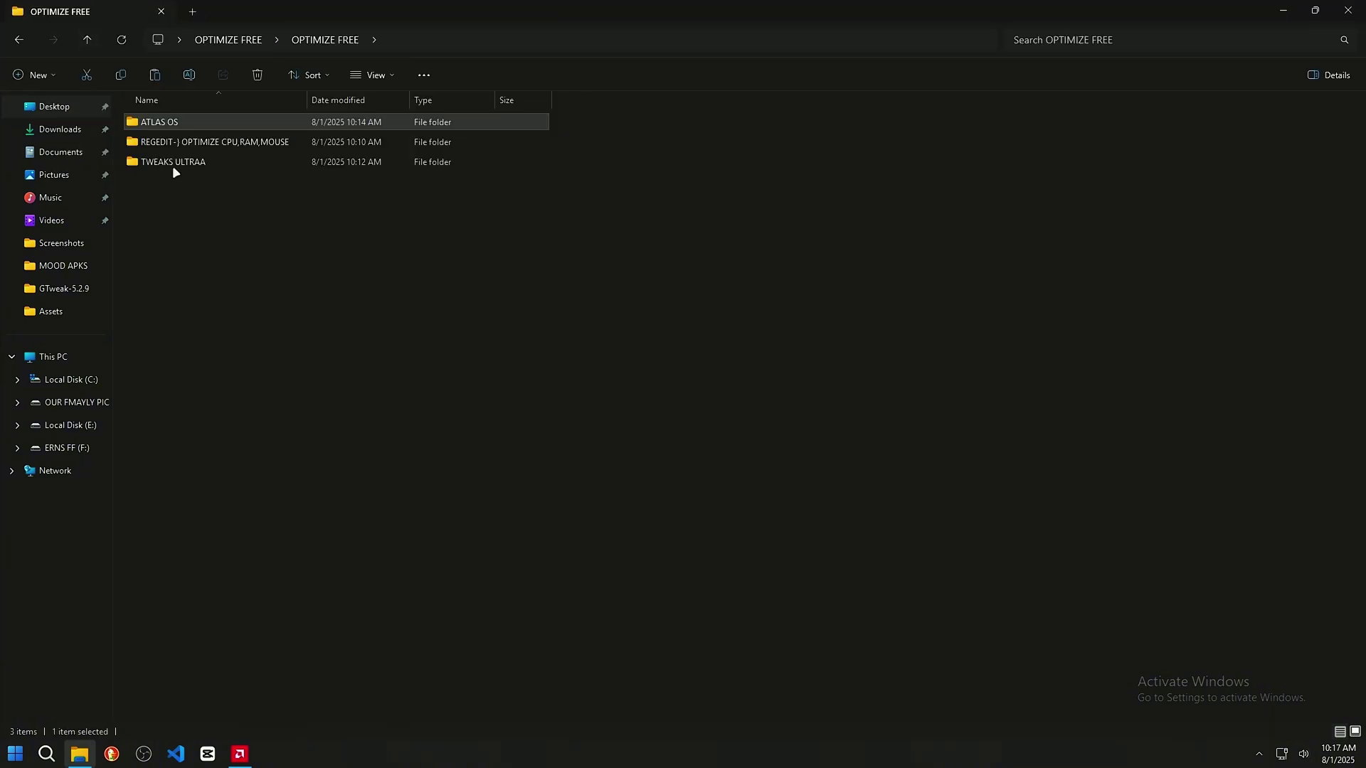
pyautogui.doubleClick(187, 162)
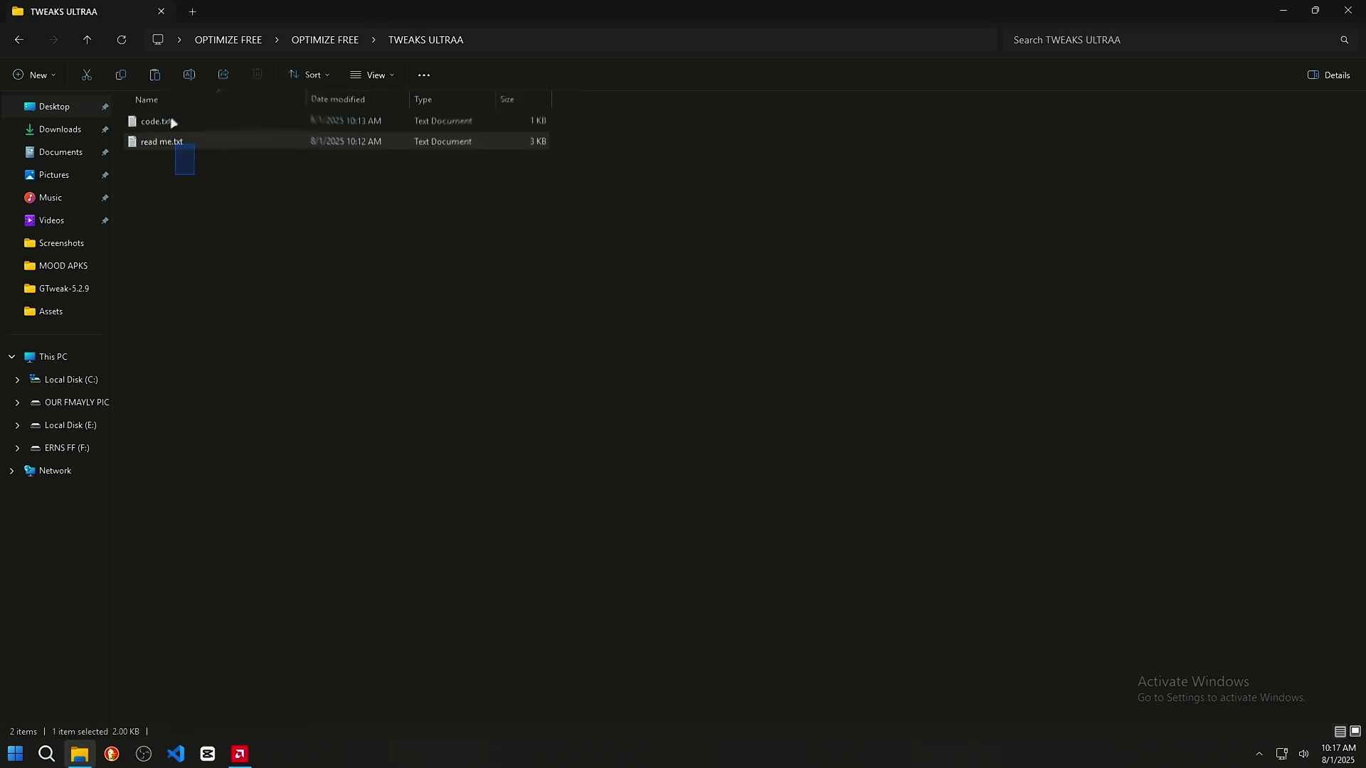
# Read through the instructions for the Chris Titus Tech Windows tool in read me.txt
pyautogui.doubleClick(181, 142)
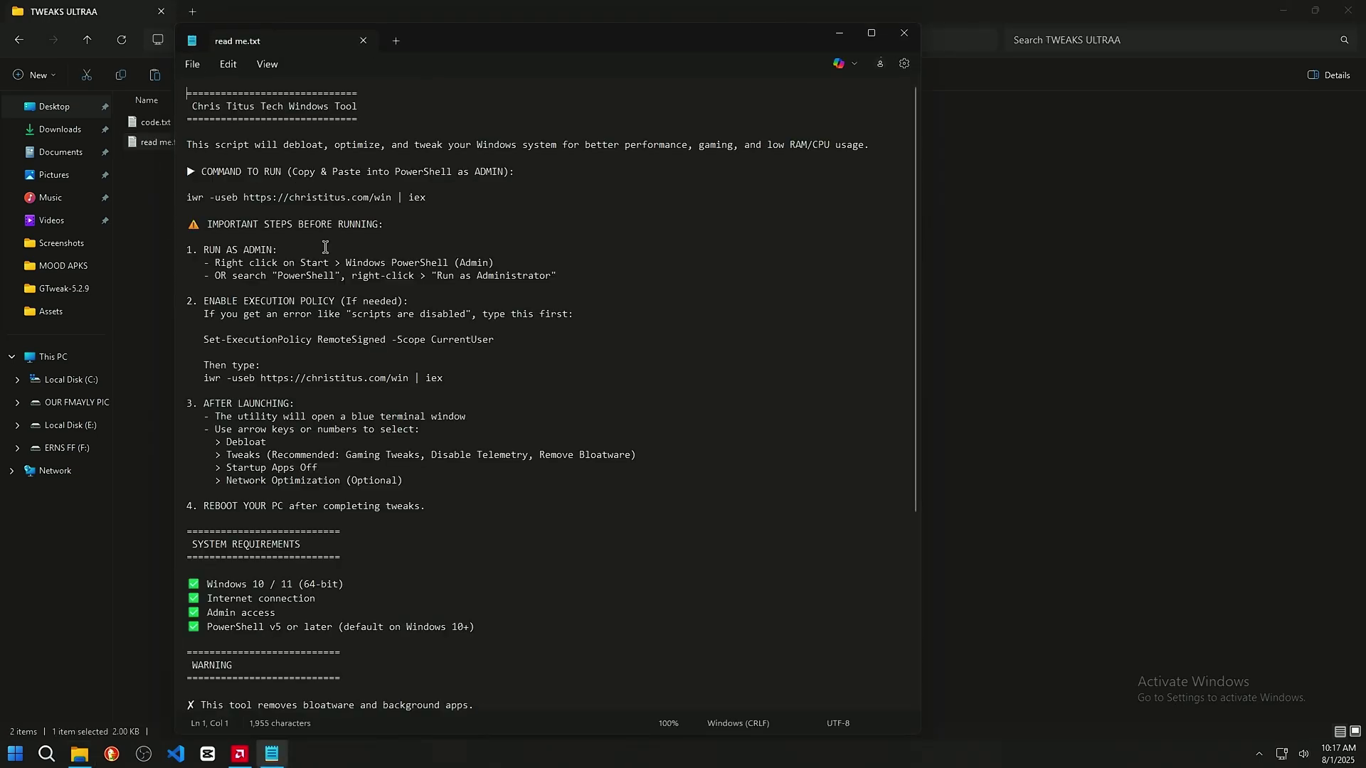
pyautogui.scroll(-5, 493, 317)
pyautogui.scroll(7, 493, 317)
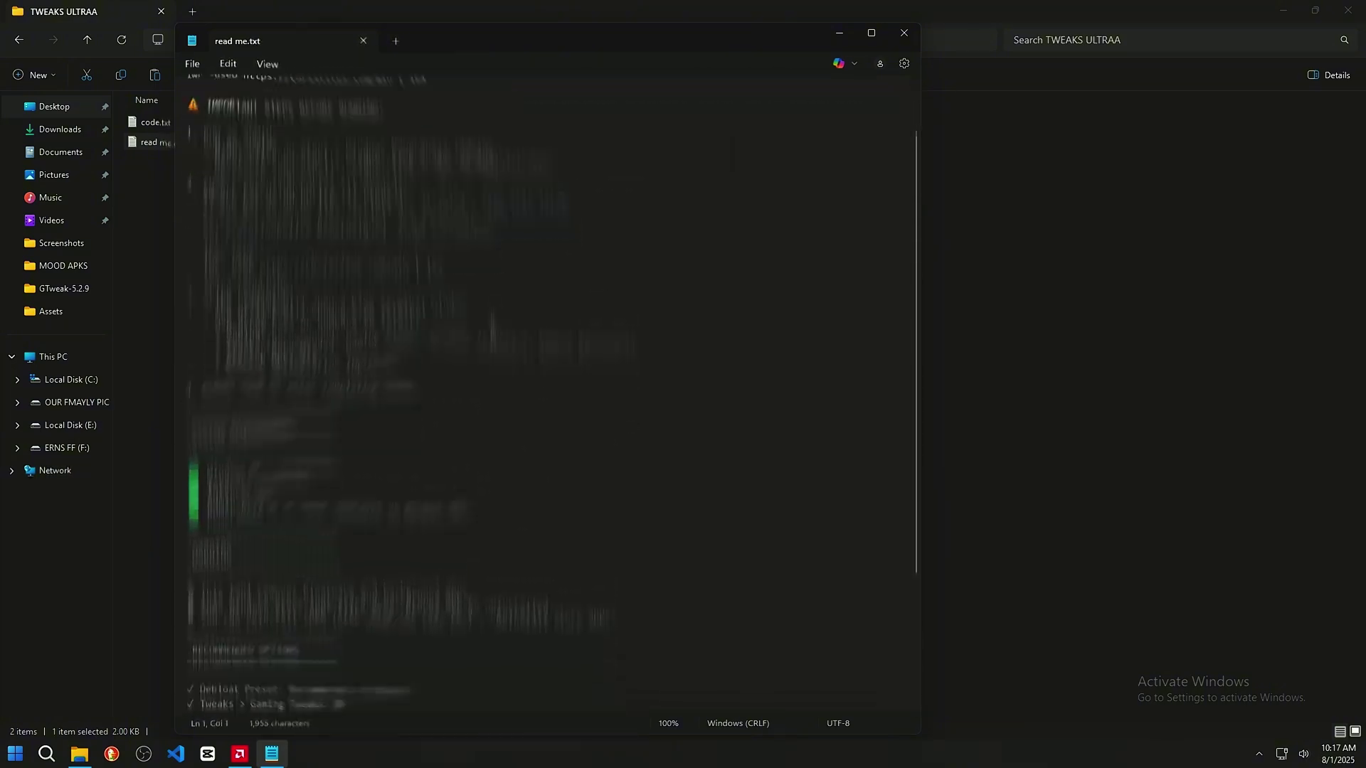
pyautogui.scroll(-5, 809, 126)
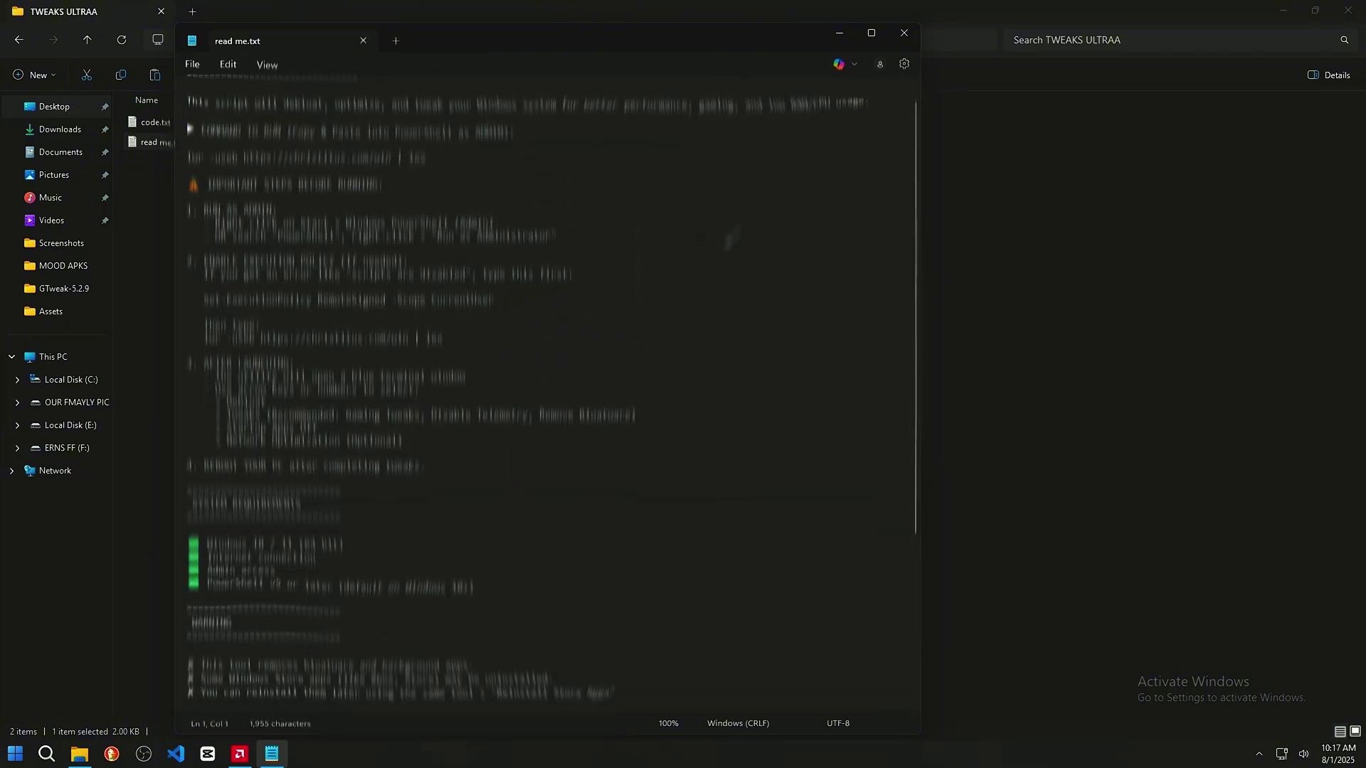
pyautogui.click(904, 33)
pyautogui.doubleClick(217, 125)
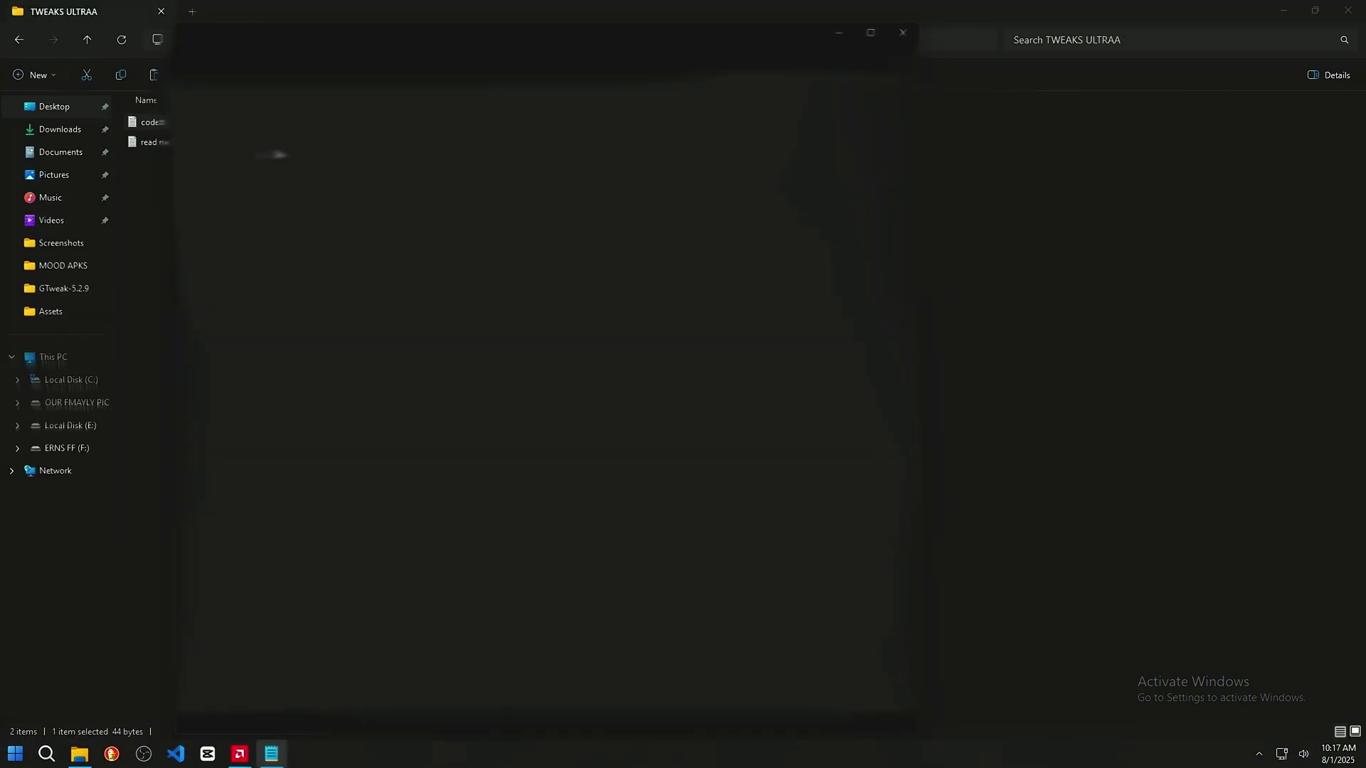
pyautogui.moveTo(427, 93); pyautogui.dragTo(187, 93)
pyautogui.rightClick(295, 104)
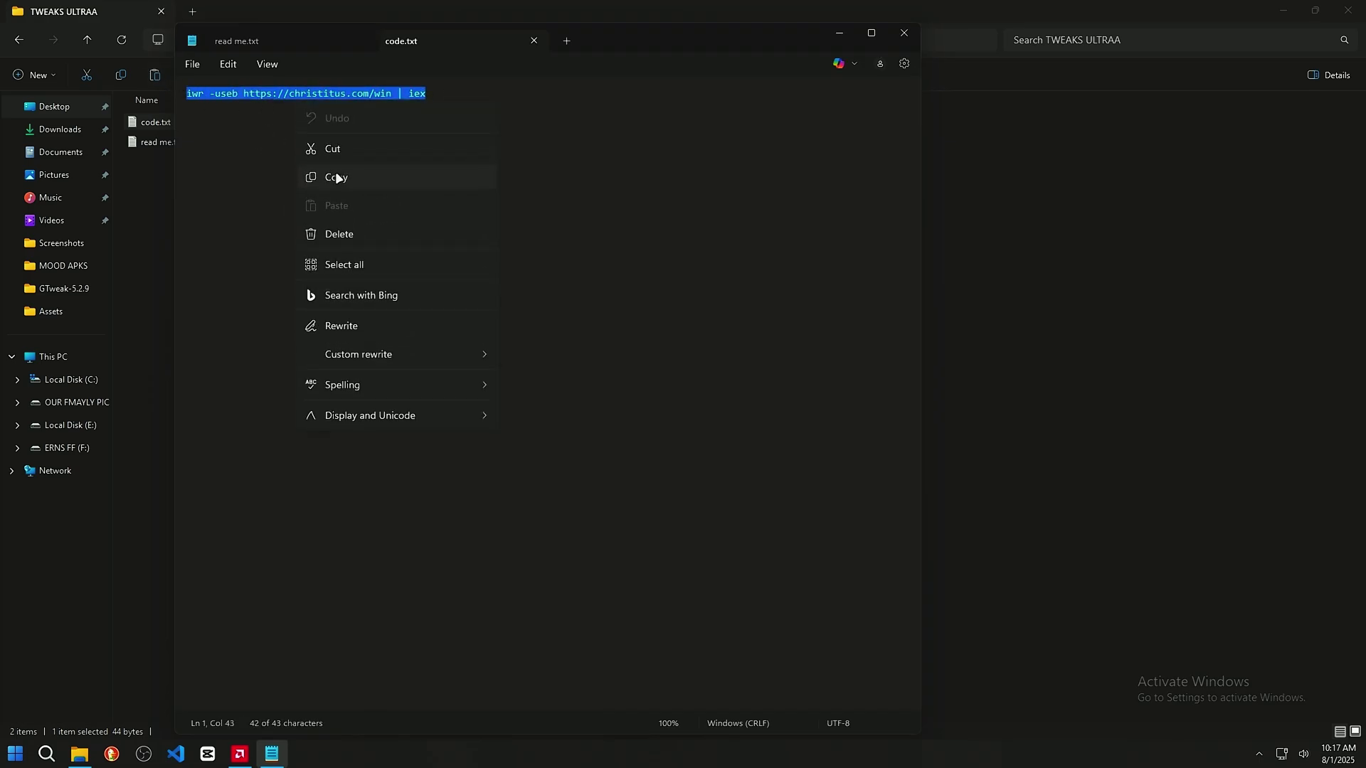
pyautogui.click(345, 177)
pyautogui.click(365, 42)
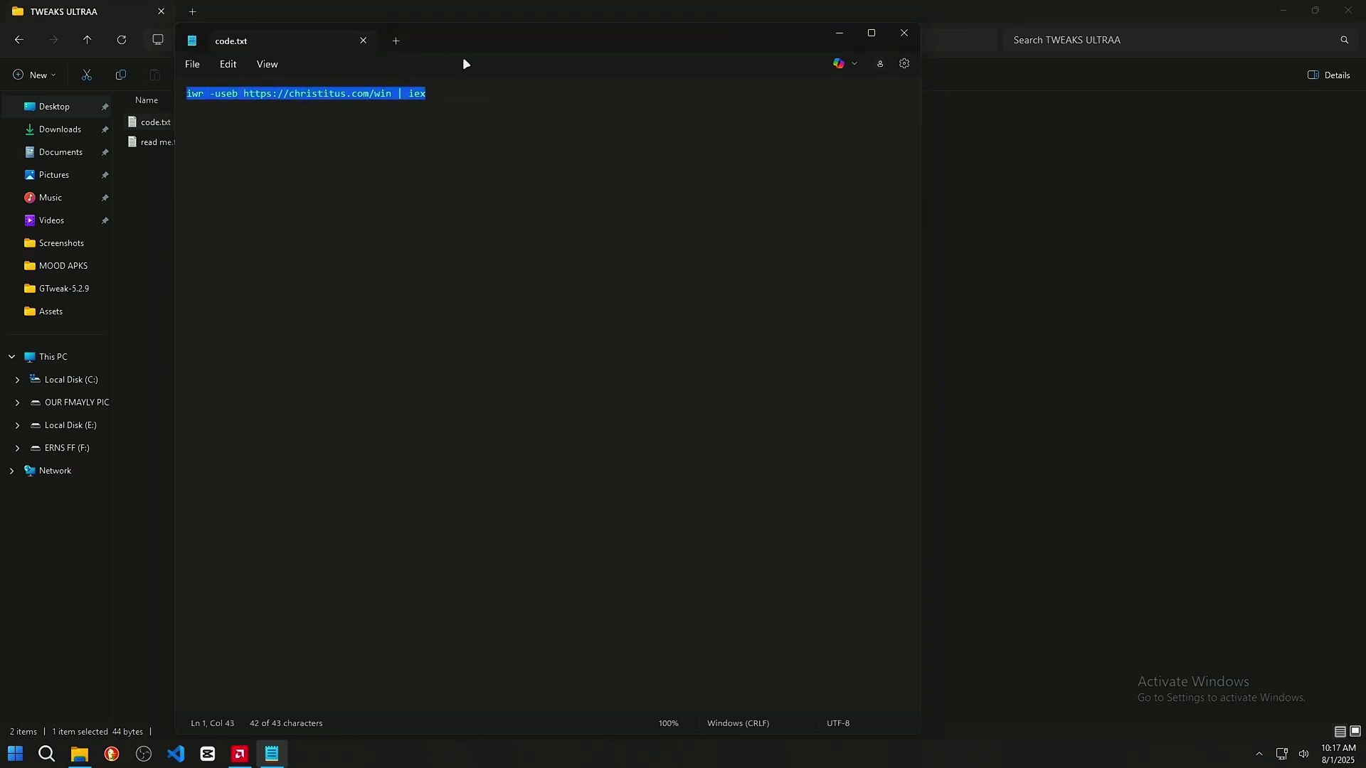
pyautogui.click(363, 41)
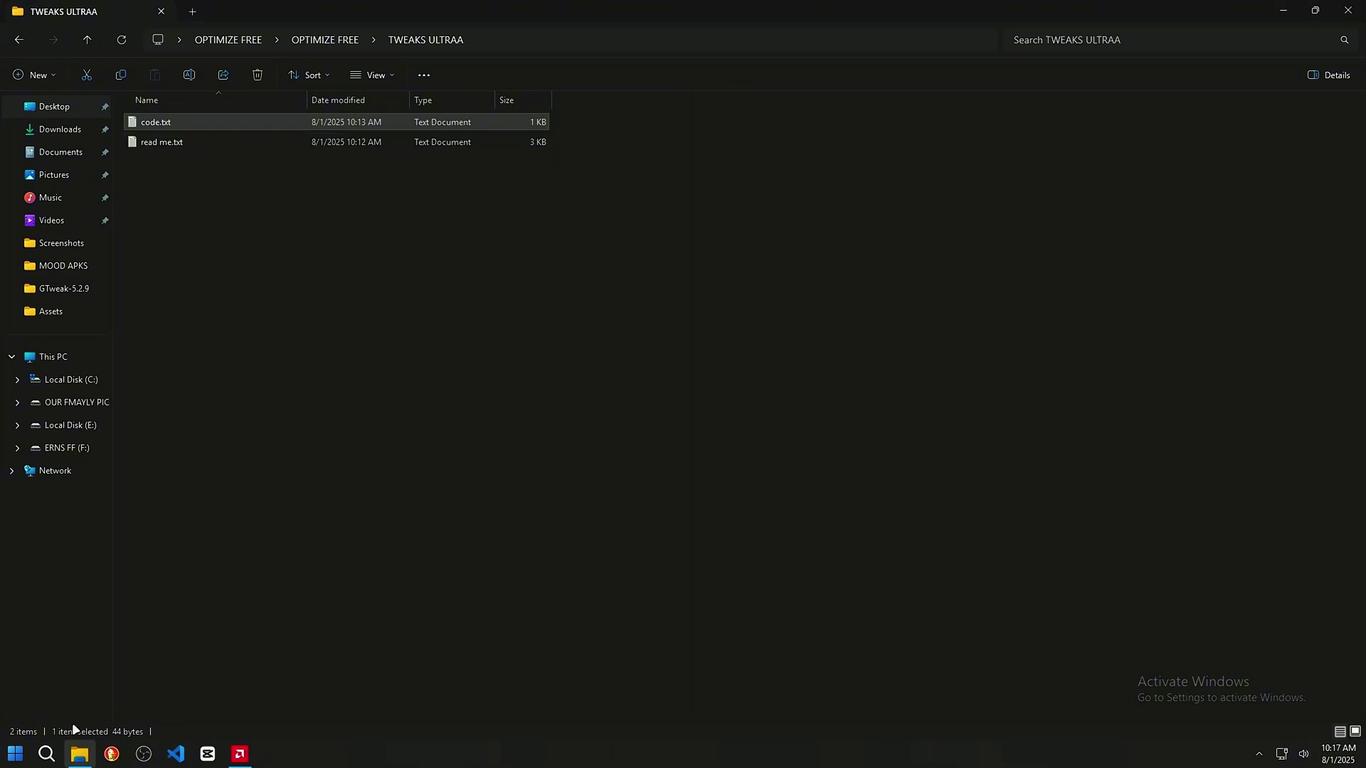
# Launch Windows PowerShell as administrator and run the copied Chris Titus command, closing the folder window
pyautogui.press('super+s')
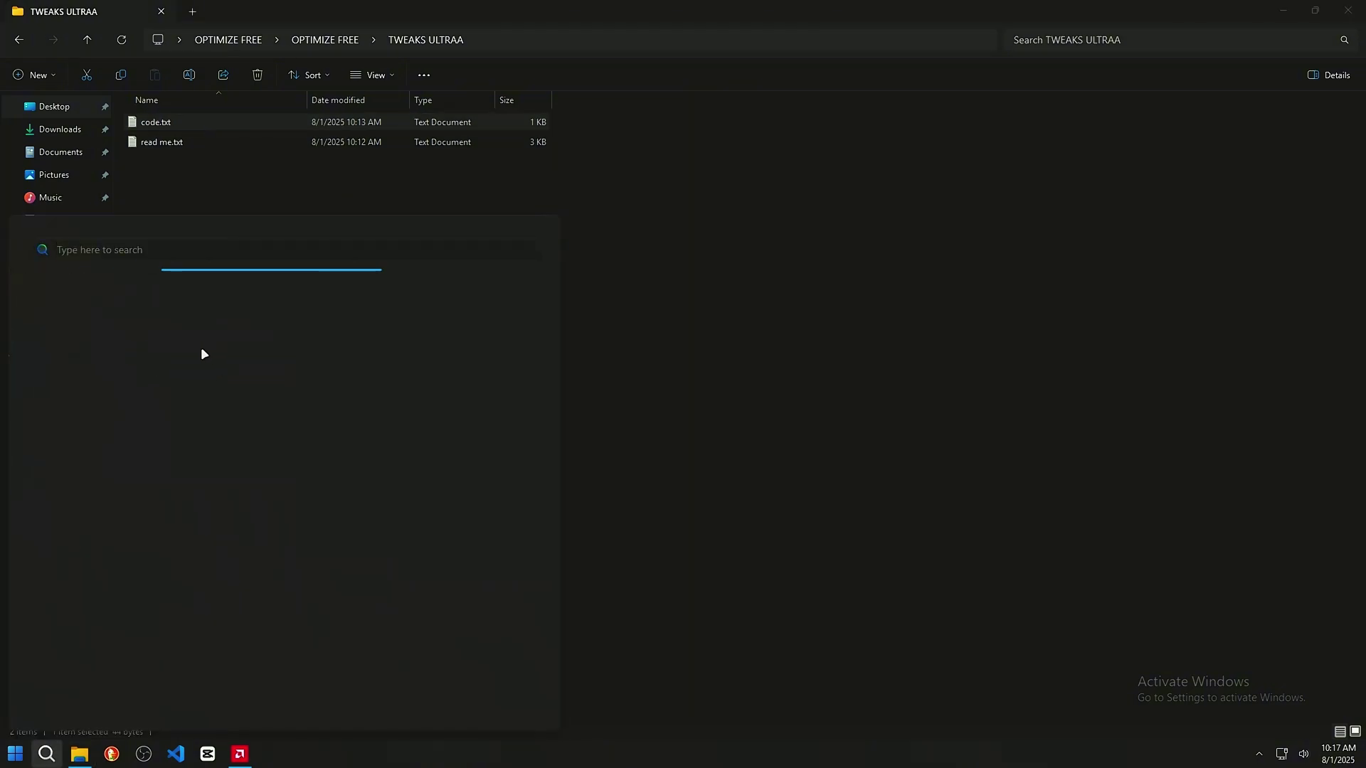
pyautogui.write('po')
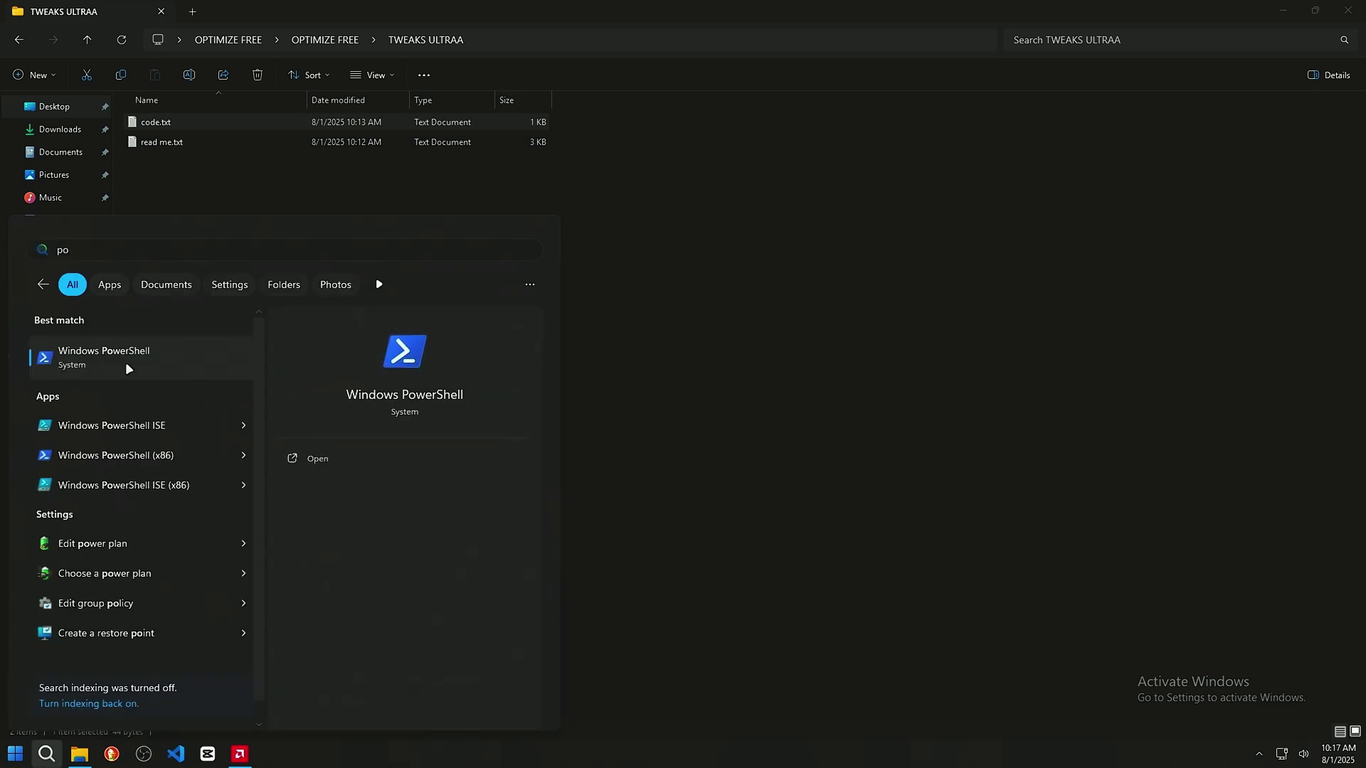
pyautogui.click(382, 482)
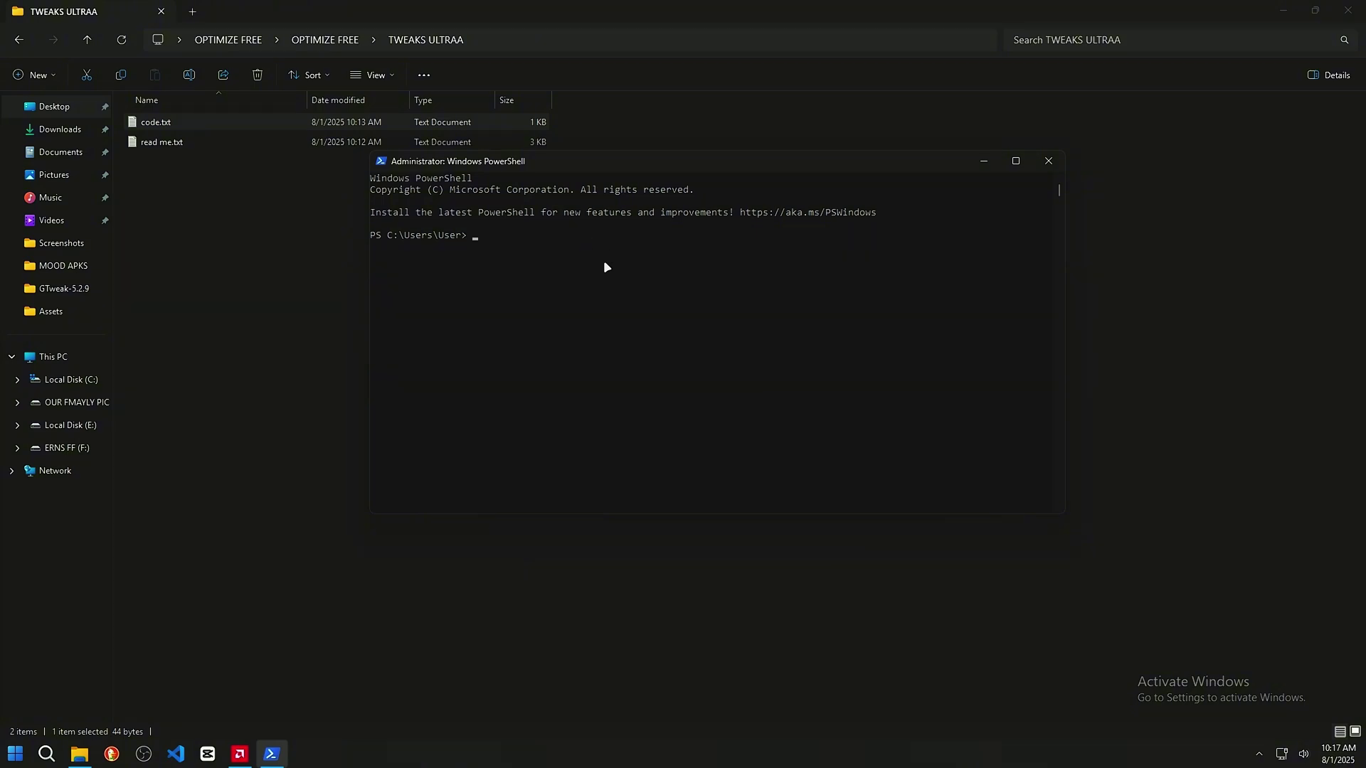
pyautogui.hotkey('ctrl', 'v')
pyautogui.click(1349, 10)
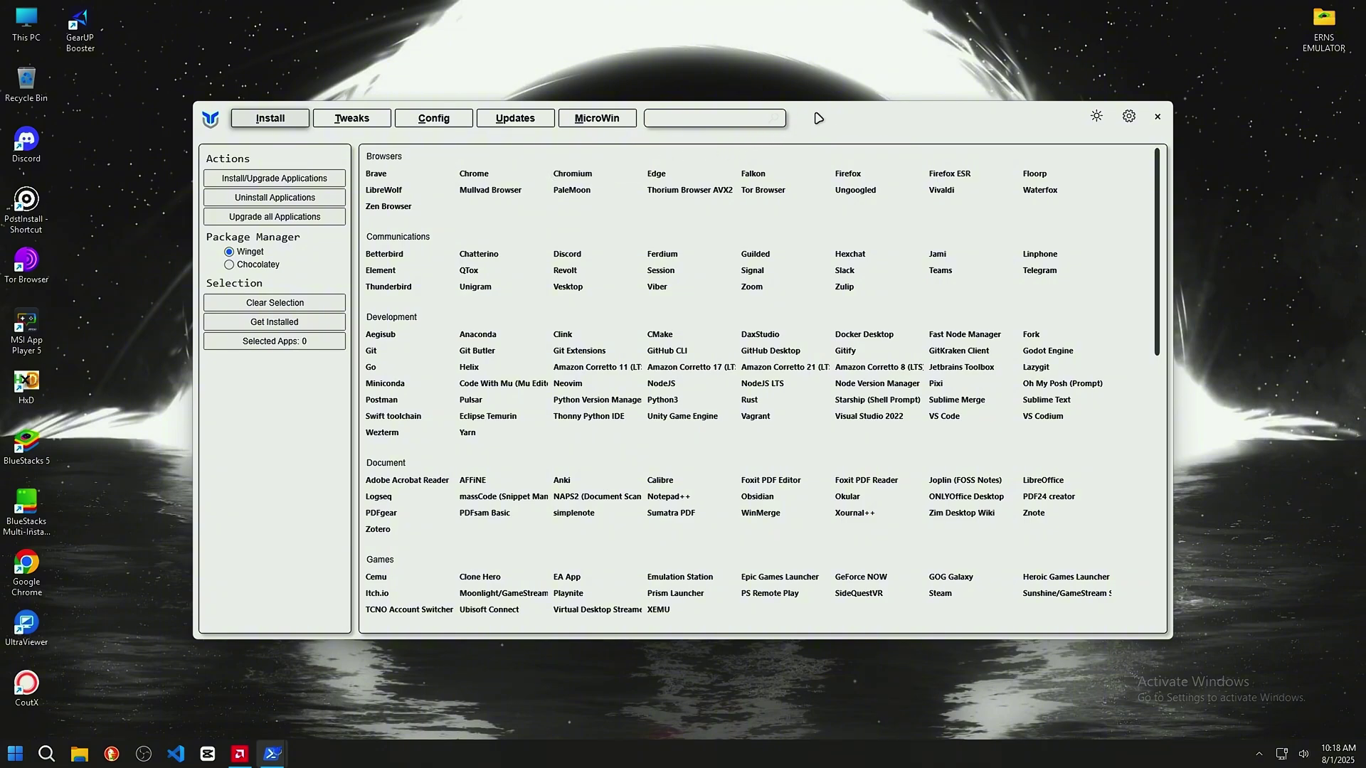
# Reposition the Chris Titus utility window and switch it to the dark theme
pyautogui.moveTo(867, 126); pyautogui.dragTo(924, 114)
pyautogui.click(1085, 104)
pyautogui.click(1113, 138)
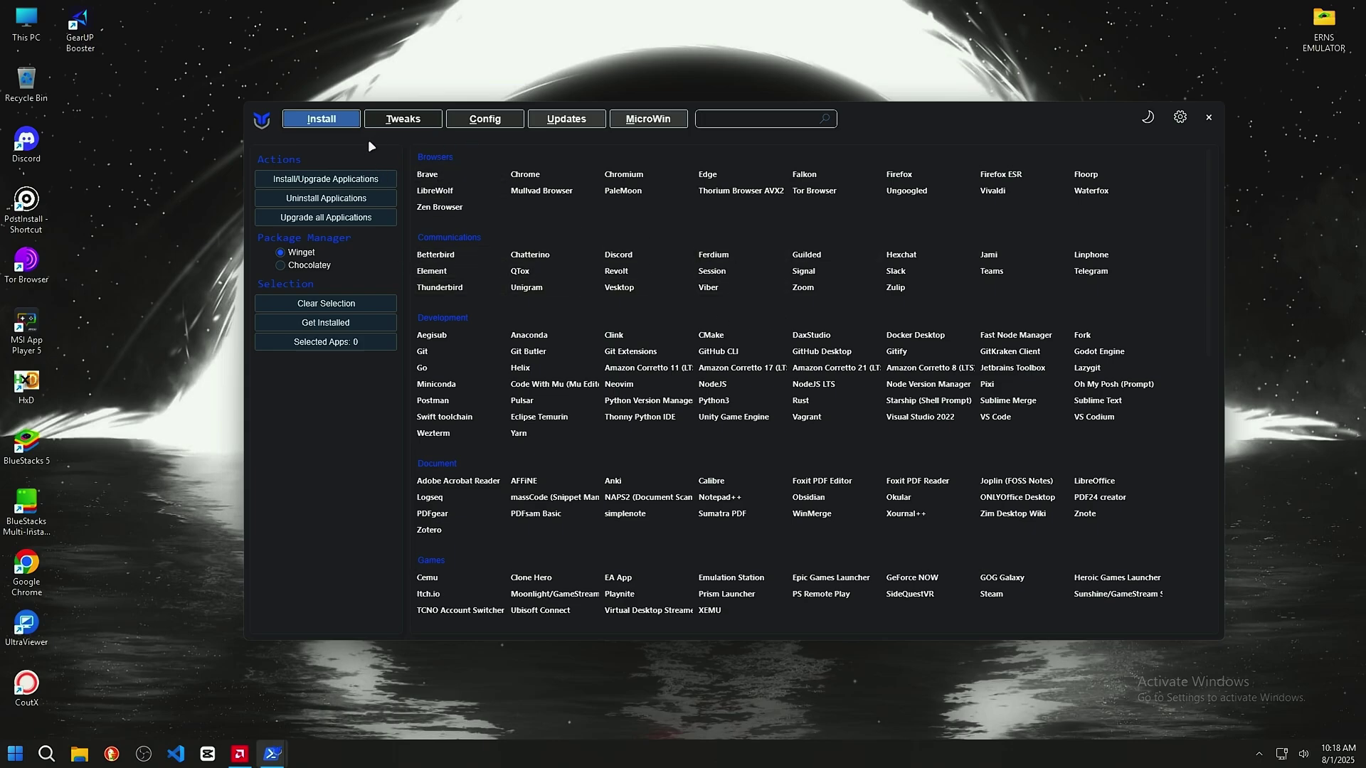
# Select the Standard recommended set of tweaks in the Chris Titus utility and move its window slightly higher
pyautogui.click(392, 119)
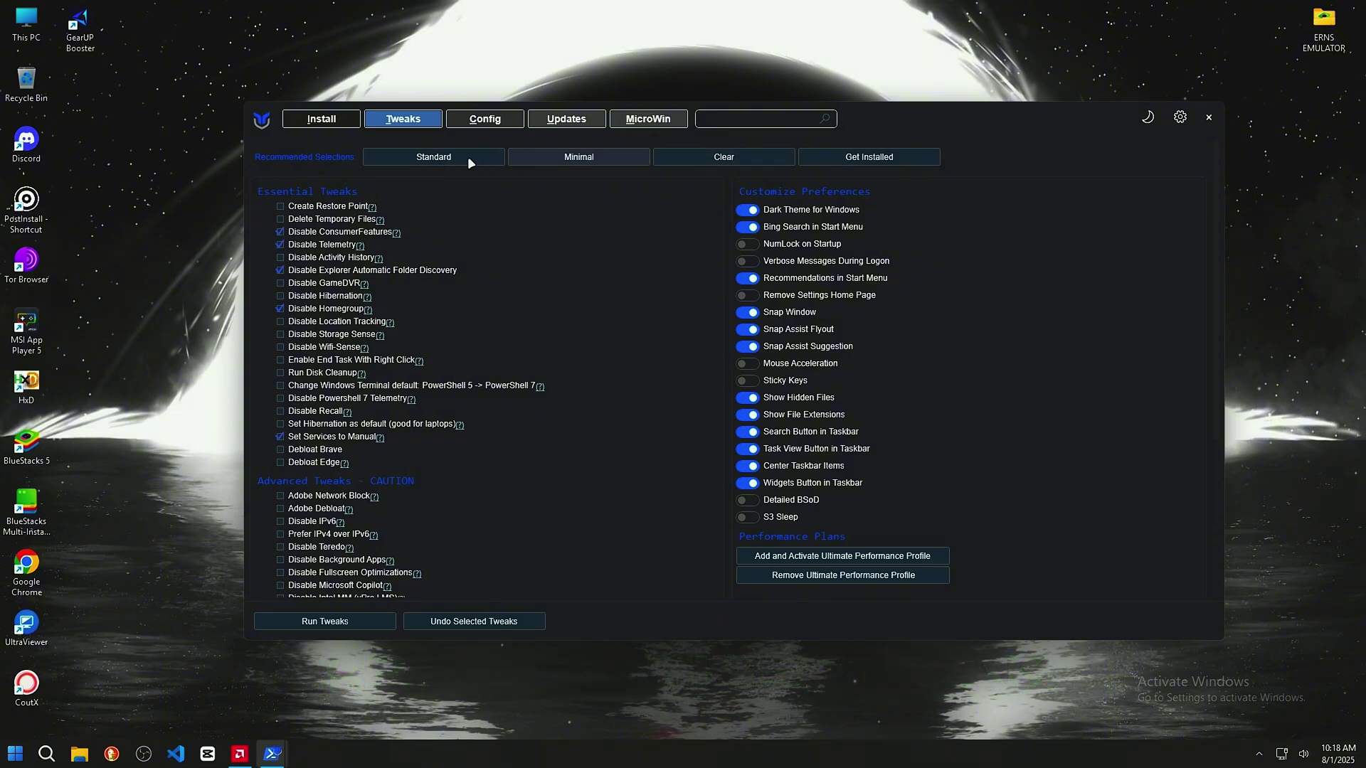
pyautogui.click(444, 160)
pyautogui.click(703, 160)
pyautogui.moveTo(874, 118); pyautogui.dragTo(856, 81)
pyautogui.scroll(-2, 322, 292)
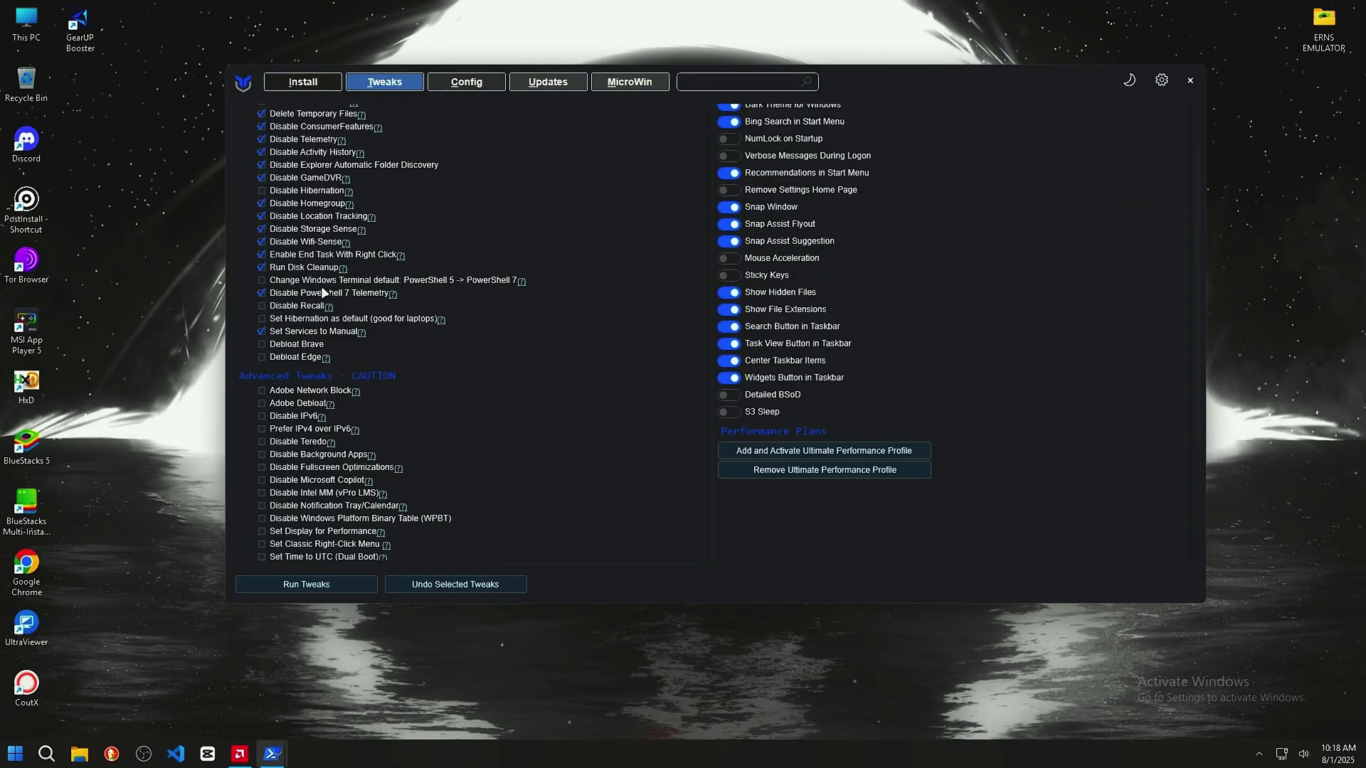
# Enable the advanced tweaks Adobe Network Block, Adobe Debloat, Disable Teredo, Disable Background Apps, Remove ALL MS Store Apps and Remove OneDrive
pyautogui.moveTo(372, 293)
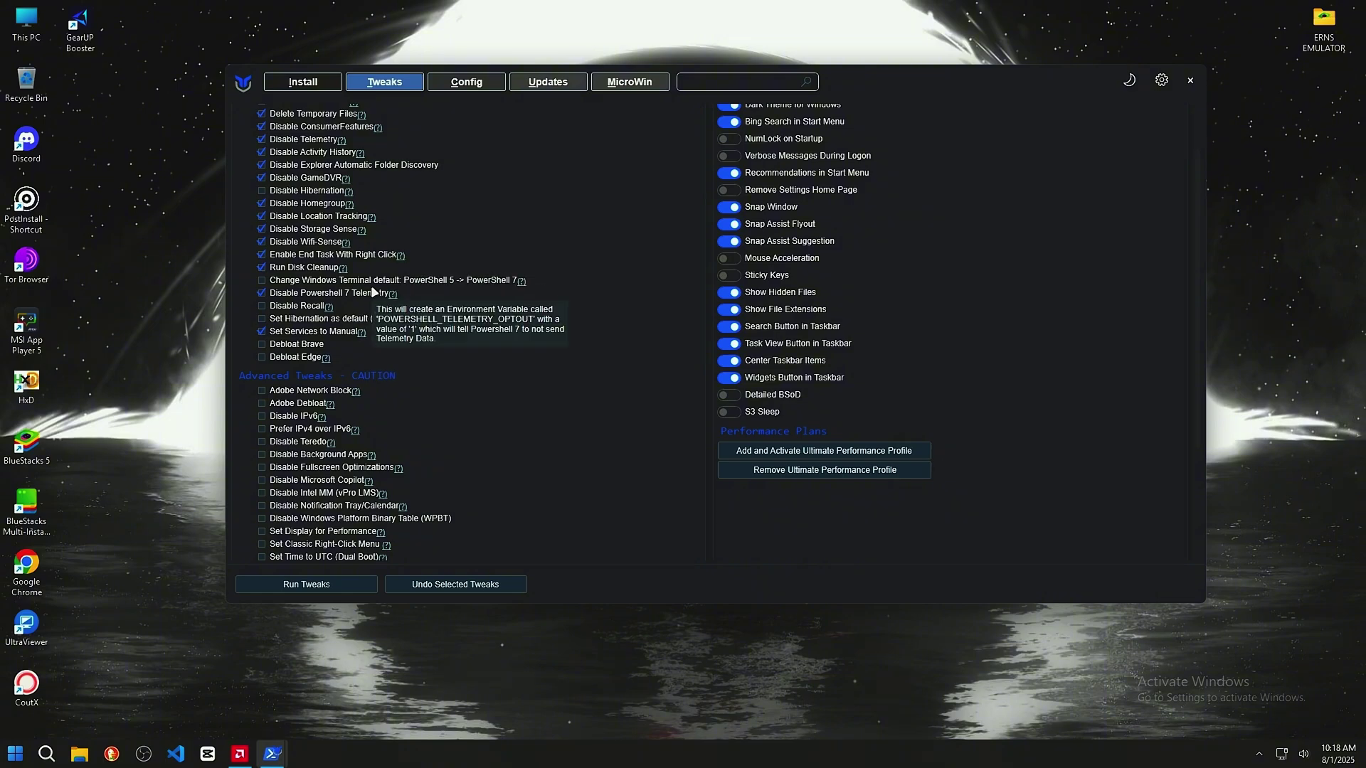
pyautogui.scroll(-1, 373, 292)
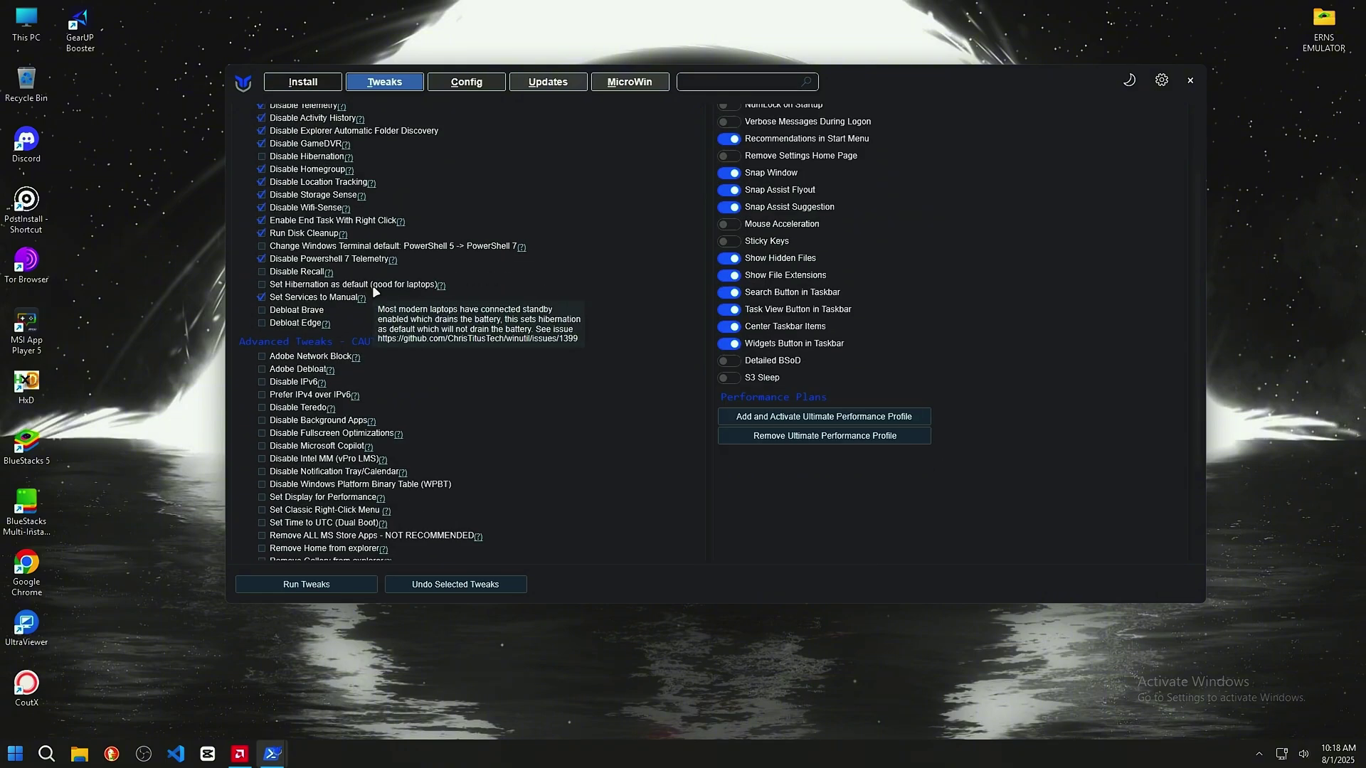
pyautogui.scroll(-1, 375, 292)
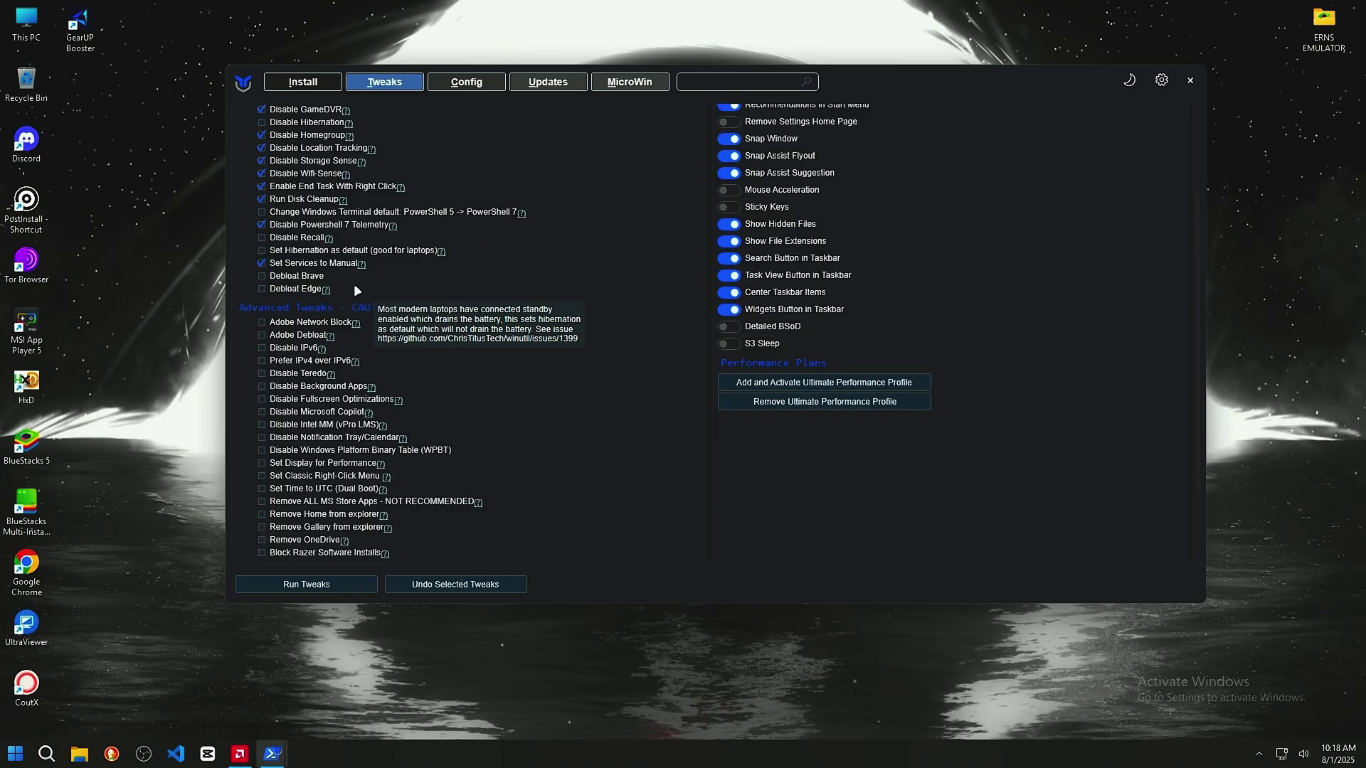
pyautogui.scroll(-1, 320, 285)
pyautogui.scroll(-1, 398, 305)
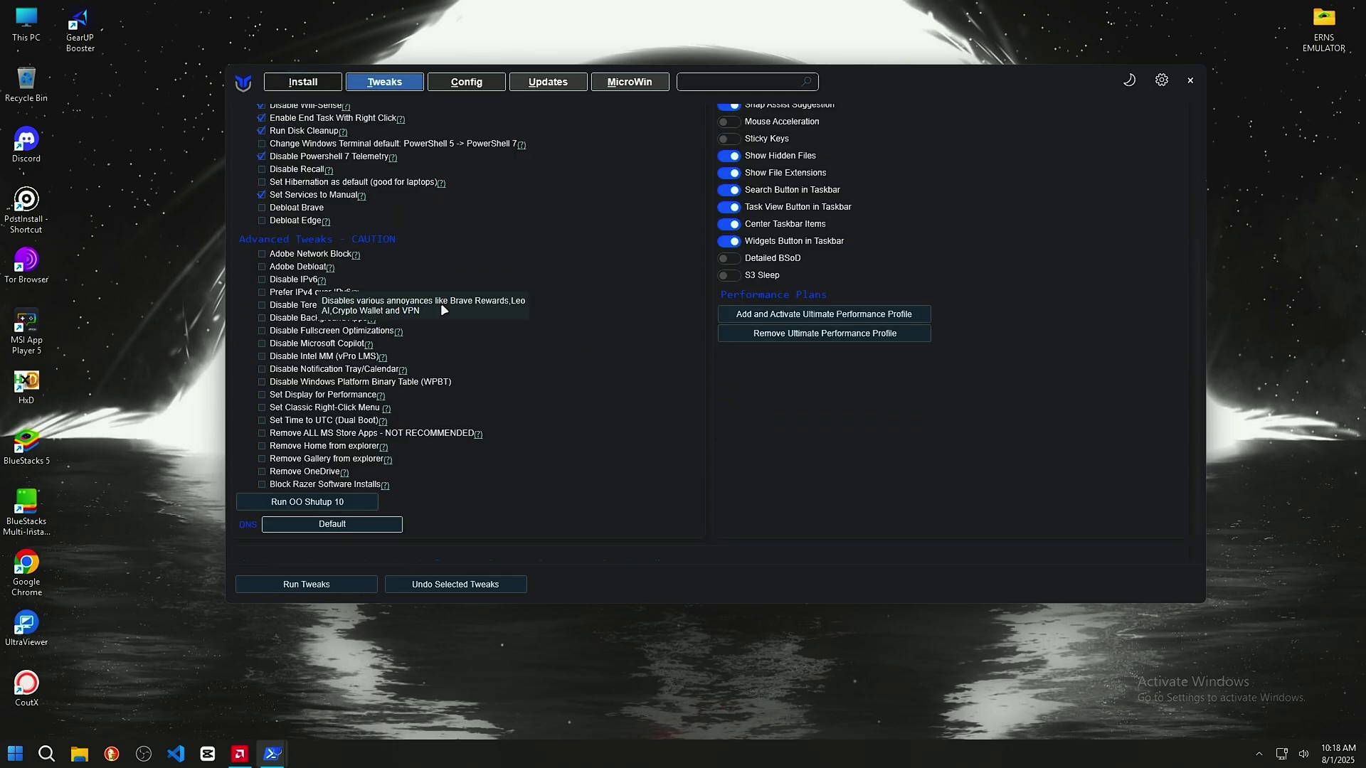
pyautogui.click(273, 268)
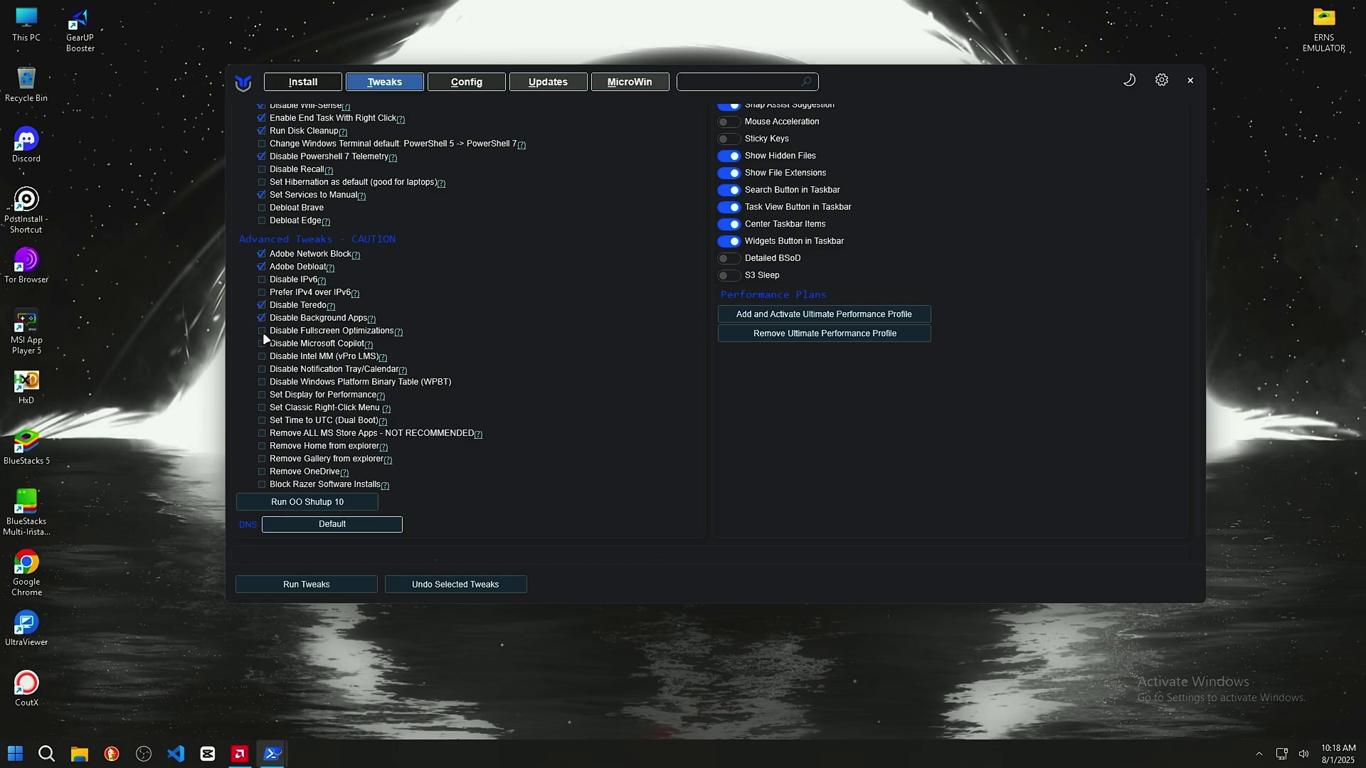
pyautogui.moveTo(268, 332)
pyautogui.click(367, 432)
pyautogui.scroll(-1, 365, 455)
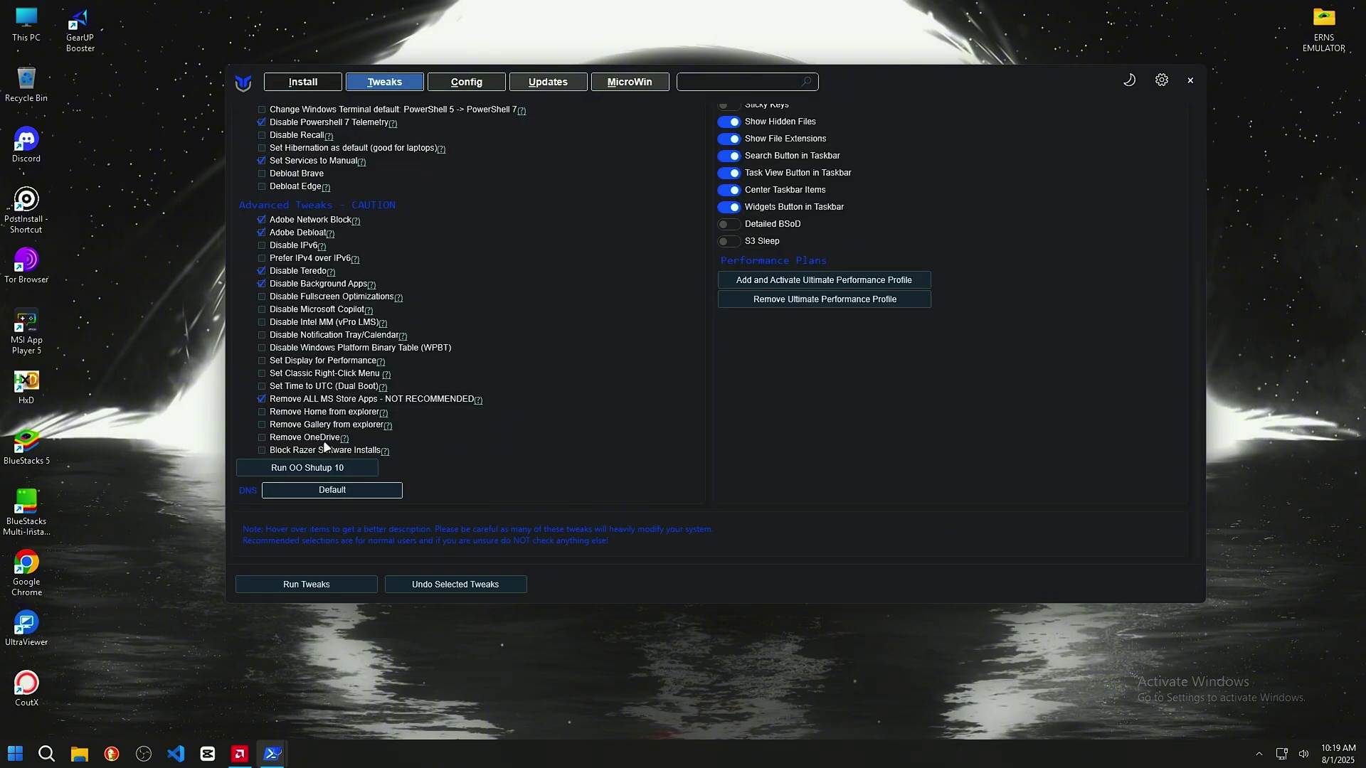
# Add and activate the Ultimate Performance Profile, minimizing the WinUtil console window that comes up
pyautogui.scroll(10, 405, 453)
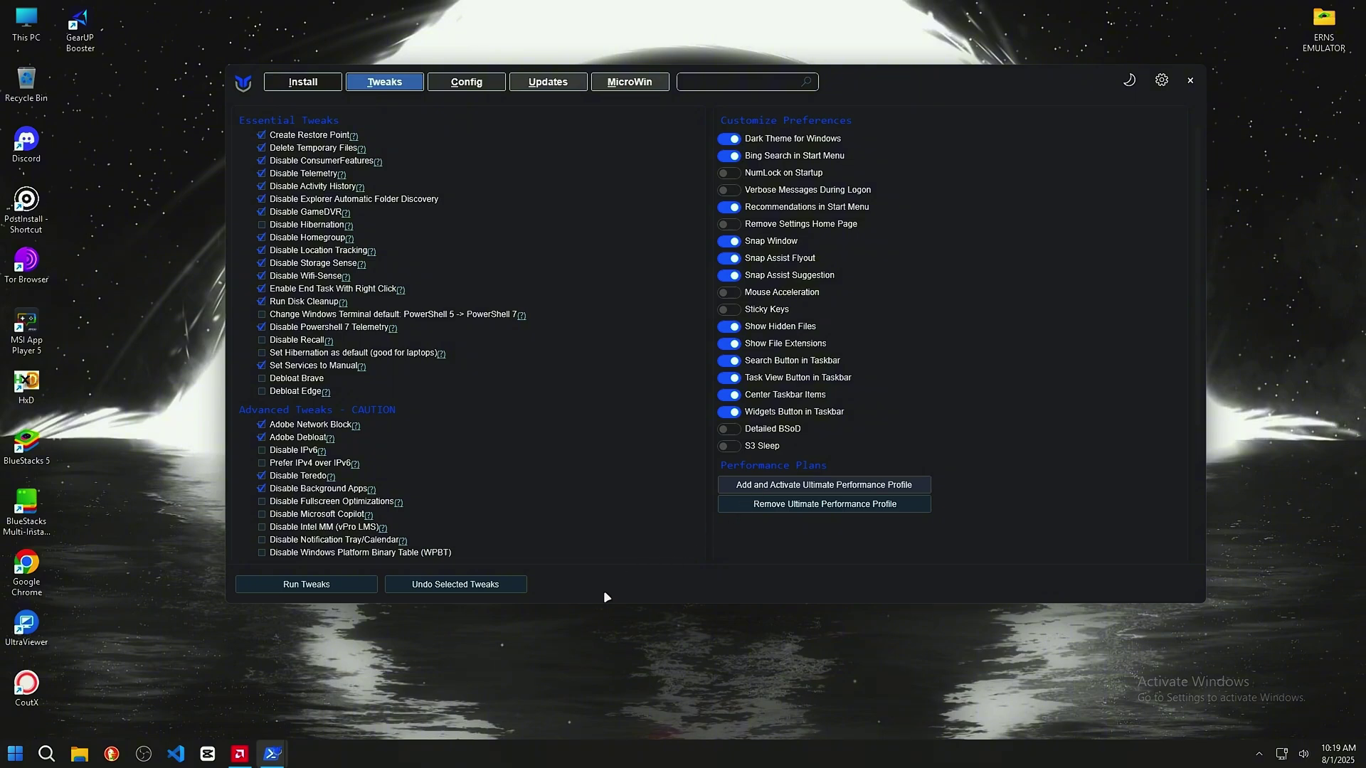
pyautogui.click(188, 701)
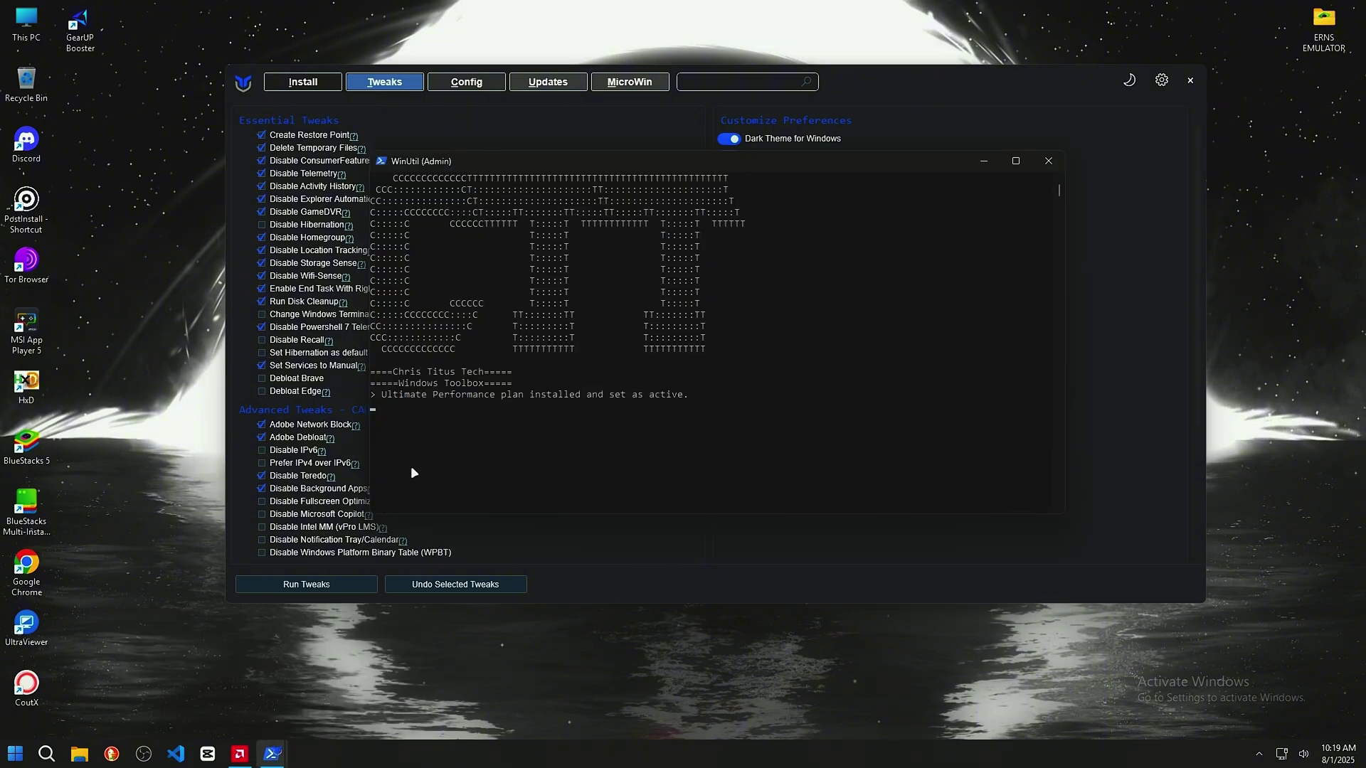
pyautogui.click(994, 162)
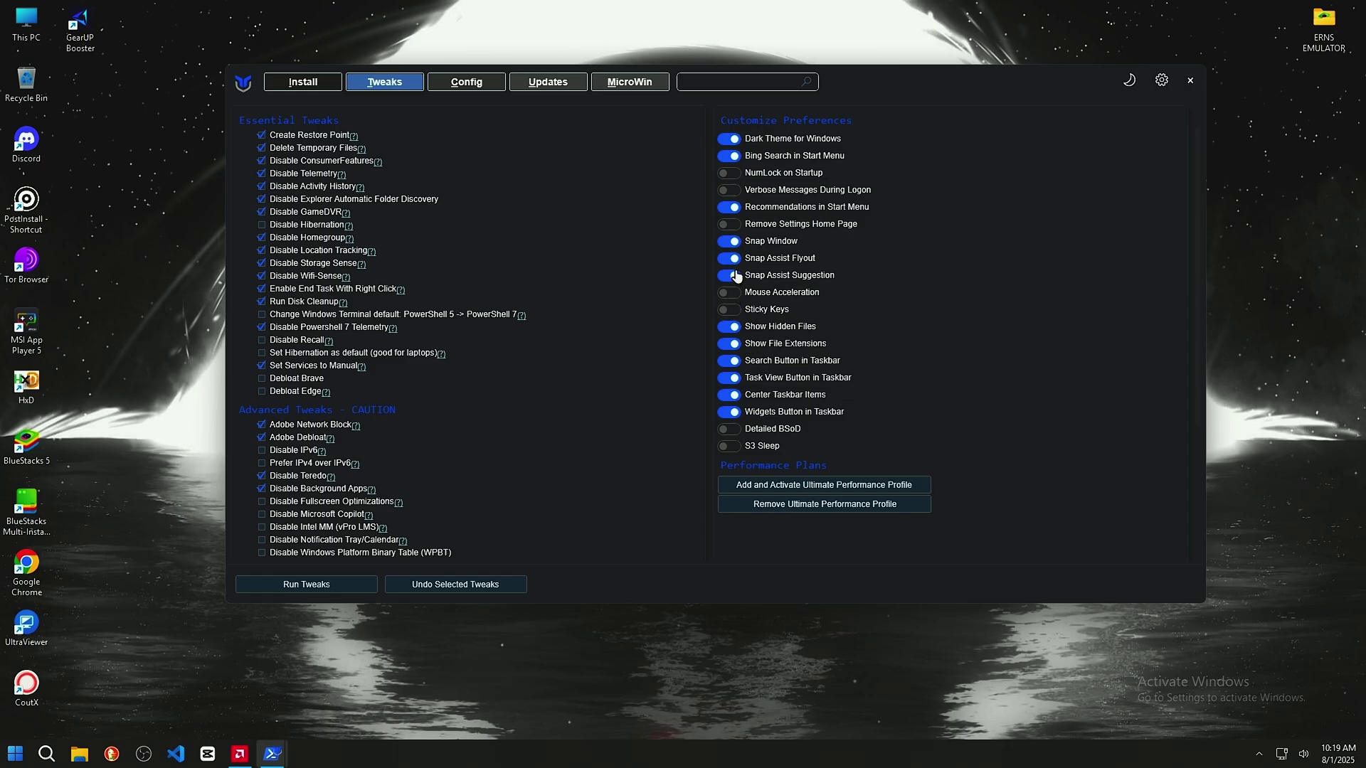
# Turn on NumLock on Startup and turn off Bing Search in Start Menu in the Customize Preferences
pyautogui.scroll(1, 736, 274)
pyautogui.click(730, 208)
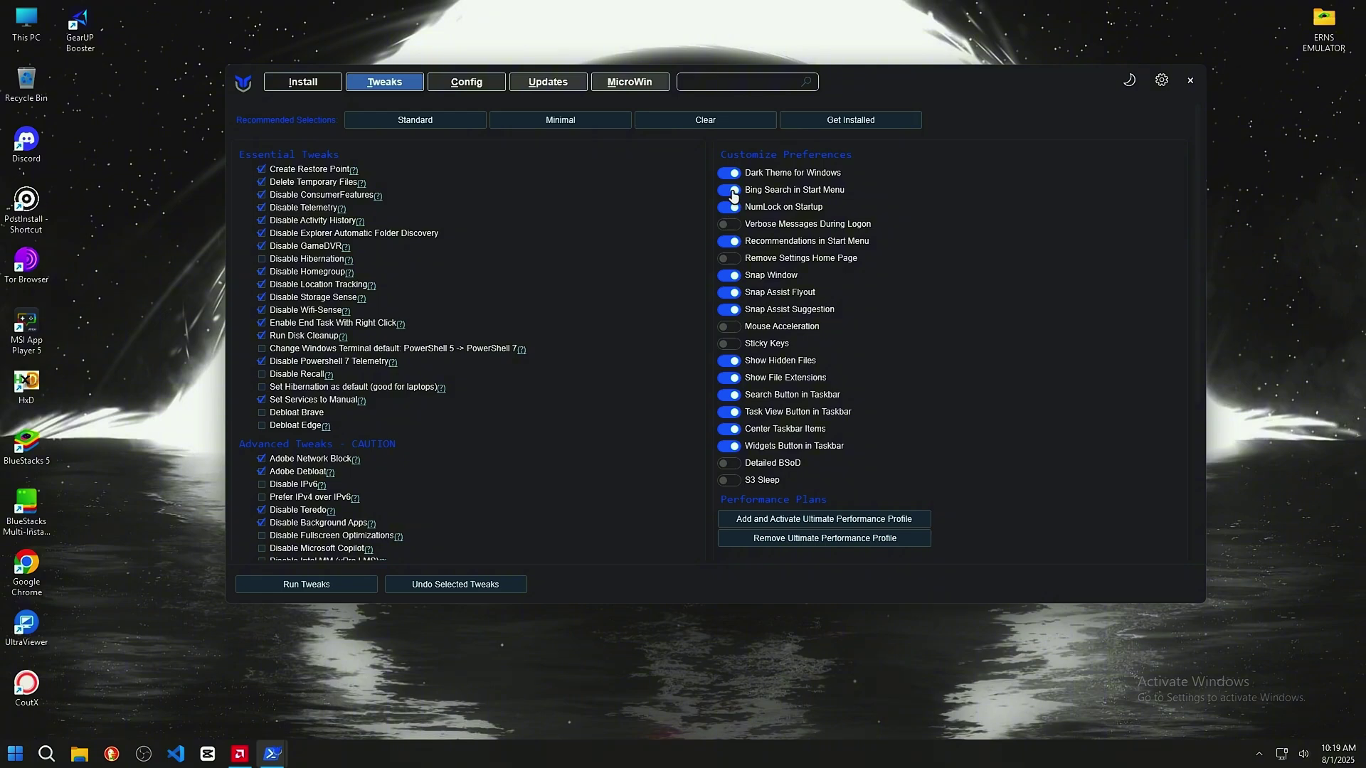
pyautogui.click(730, 190)
# Run the selected tweaks and arrange the utility and WinUtil console windows to watch the progress
pyautogui.scroll(-1, 724, 322)
pyautogui.scroll(-6, 689, 366)
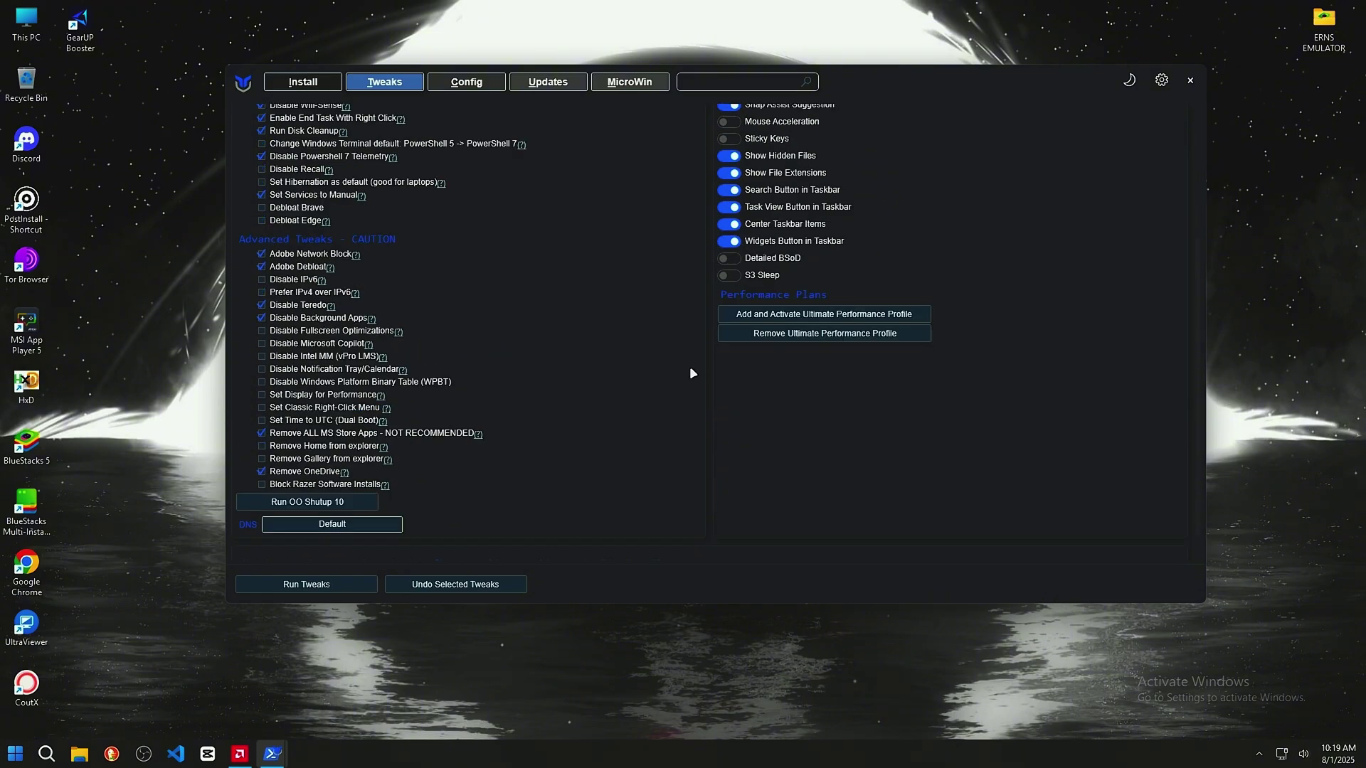
pyautogui.scroll(7, 396, 365)
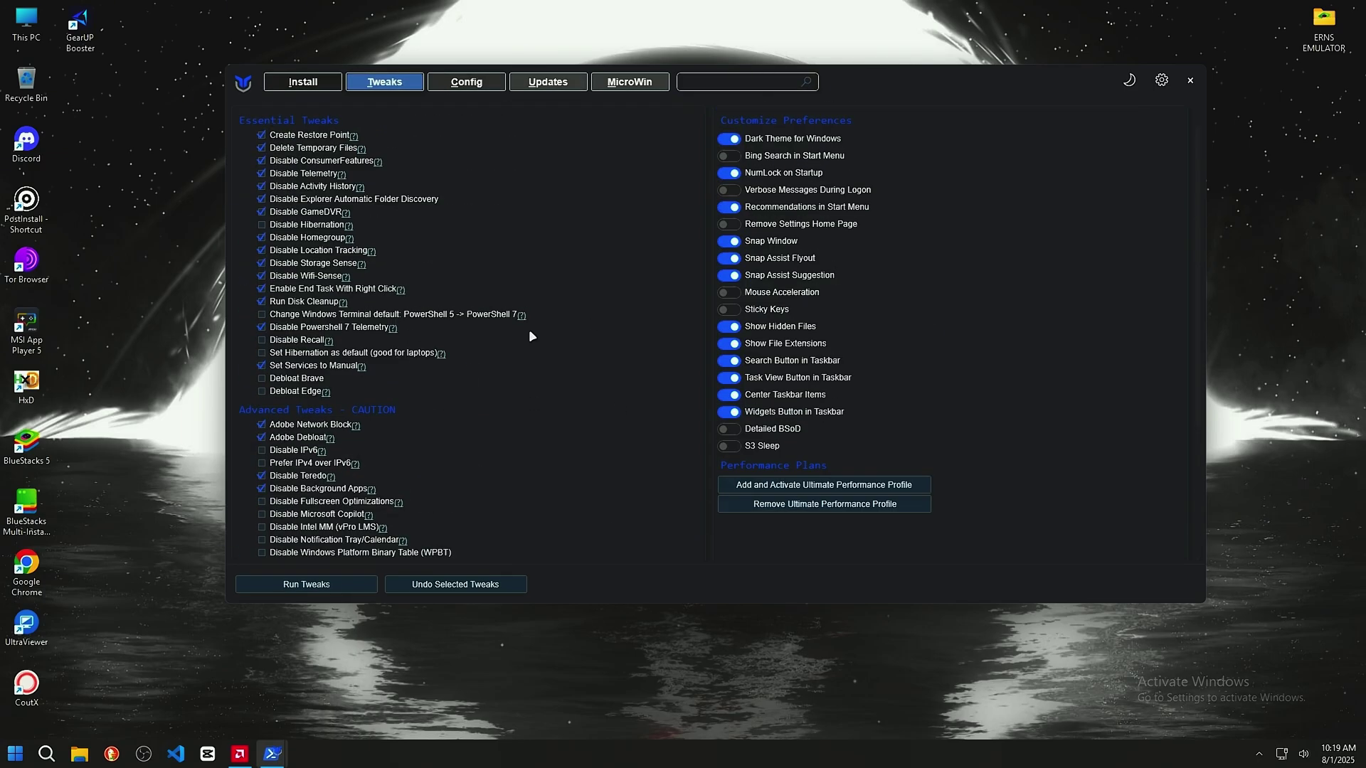
pyautogui.scroll(-7, 506, 363)
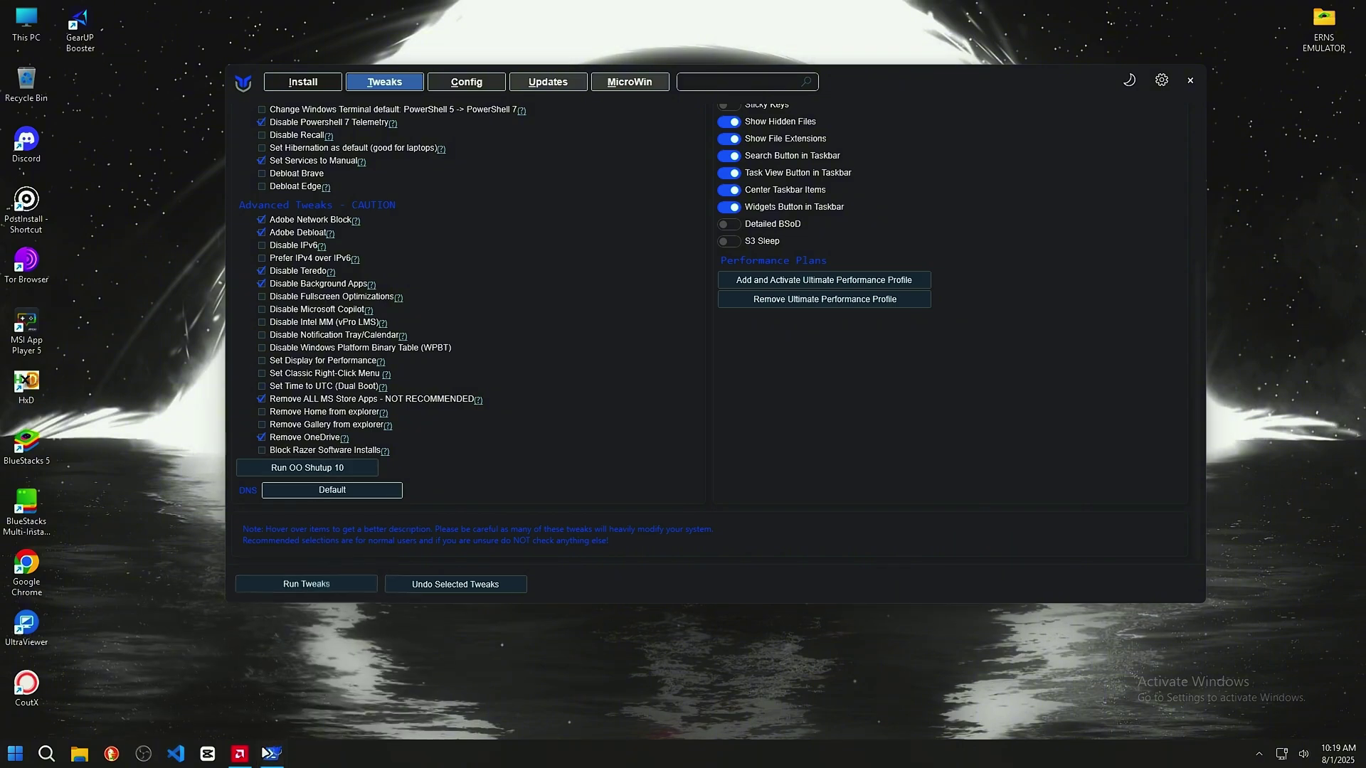
pyautogui.click(348, 672)
pyautogui.moveTo(571, 165); pyautogui.dragTo(914, 156)
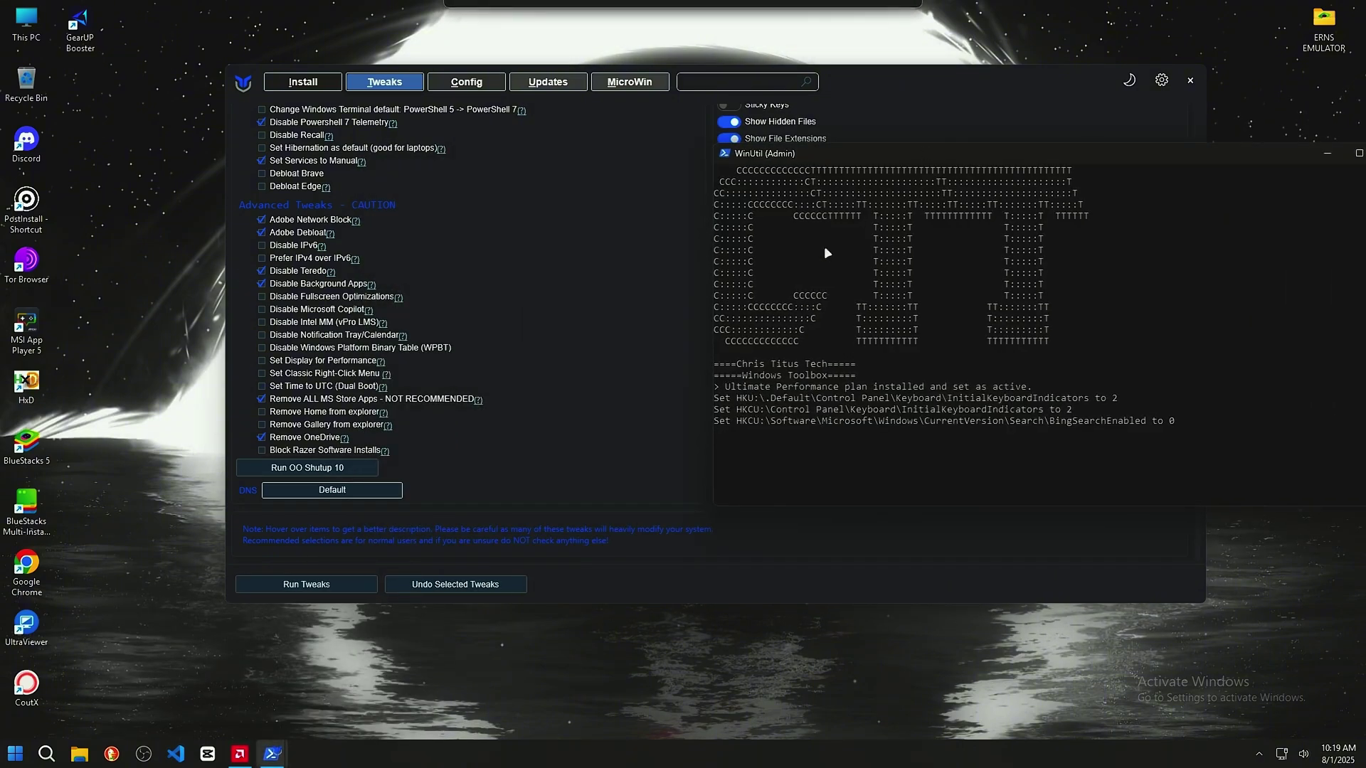
pyautogui.moveTo(890, 81)
pyautogui.mouseDown()
pyautogui.moveTo(725, 113)
pyautogui.moveTo(379, 79)
pyautogui.moveTo(399, 67)
pyautogui.moveTo(903, 71)
pyautogui.mouseUp()
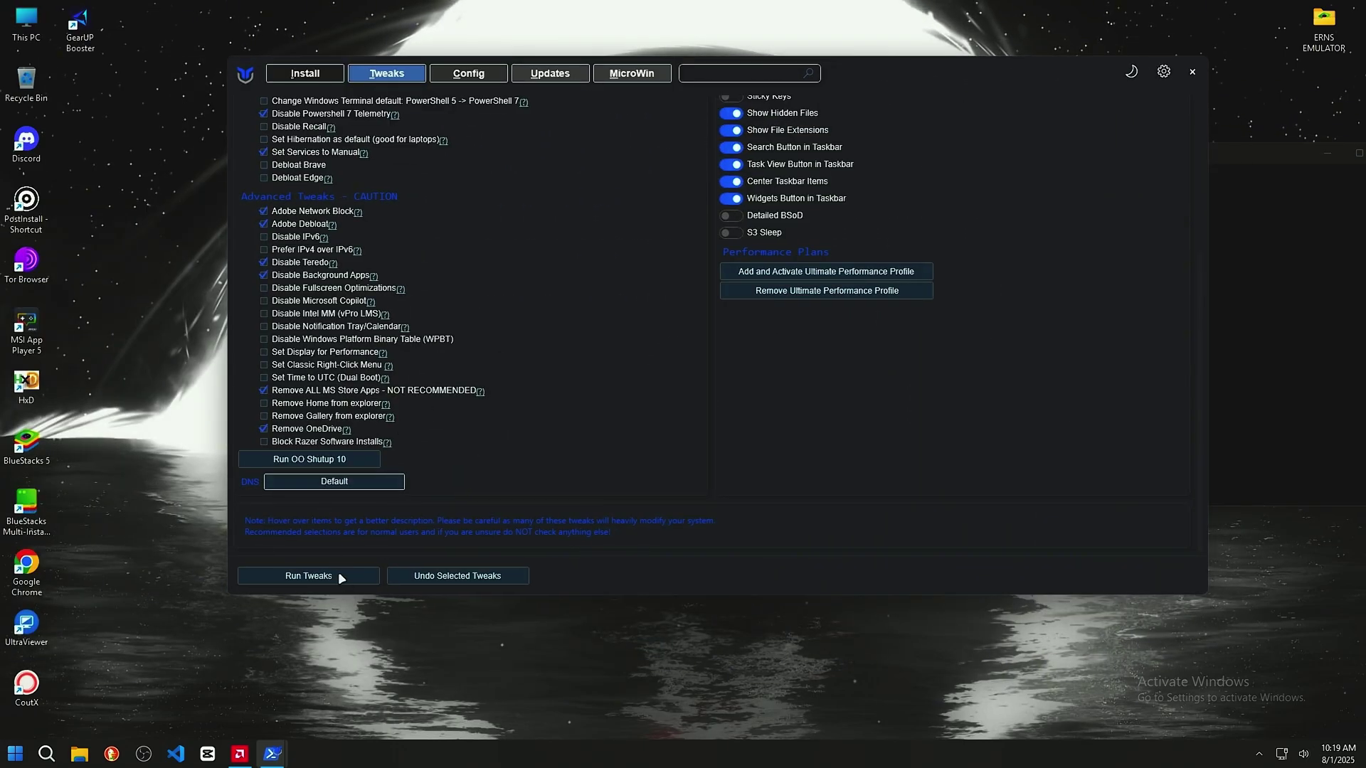
pyautogui.moveTo(1248, 157); pyautogui.dragTo(1108, 155)
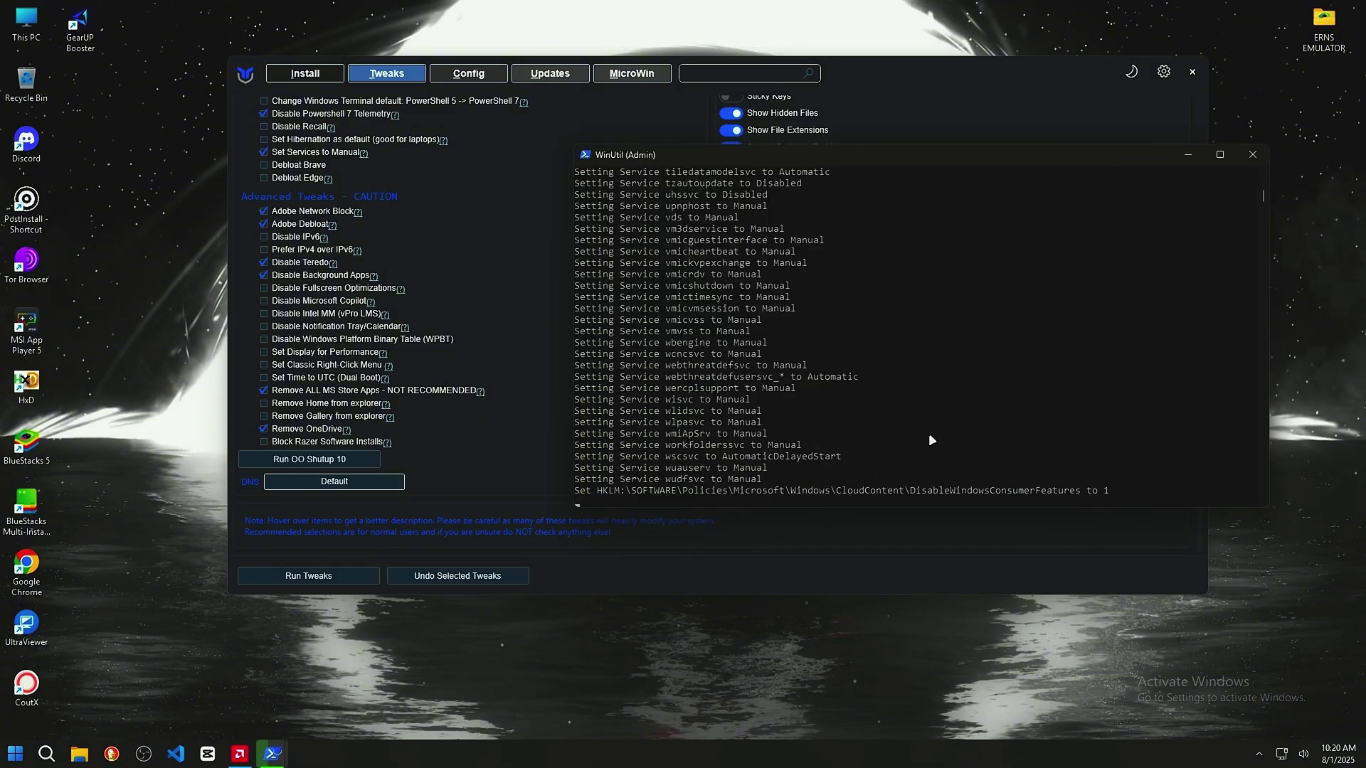
# Close the Chris Titus utility, its WinUtil console and the OPTIMIZE FREE folder window
pyautogui.click(966, 62)
pyautogui.moveTo(968, 66); pyautogui.dragTo(748, 71)
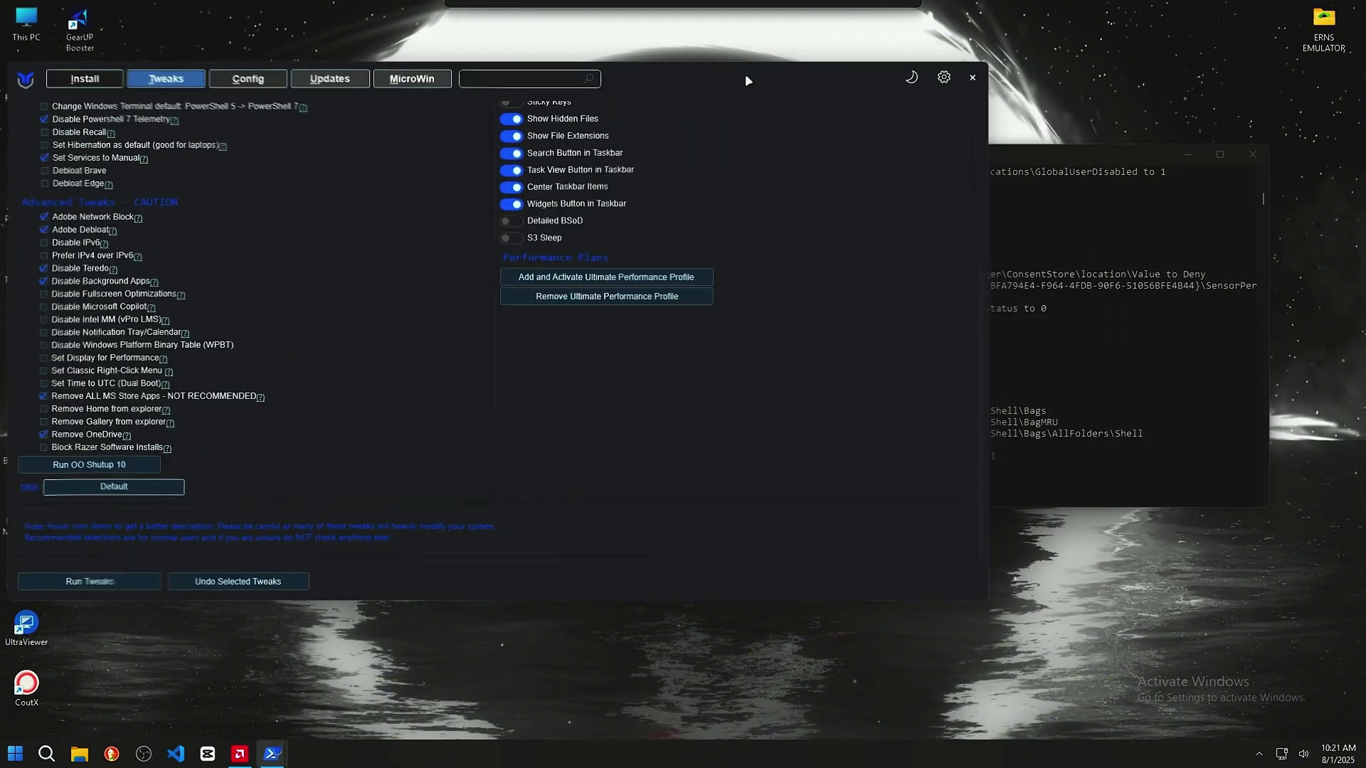
pyautogui.click(972, 78)
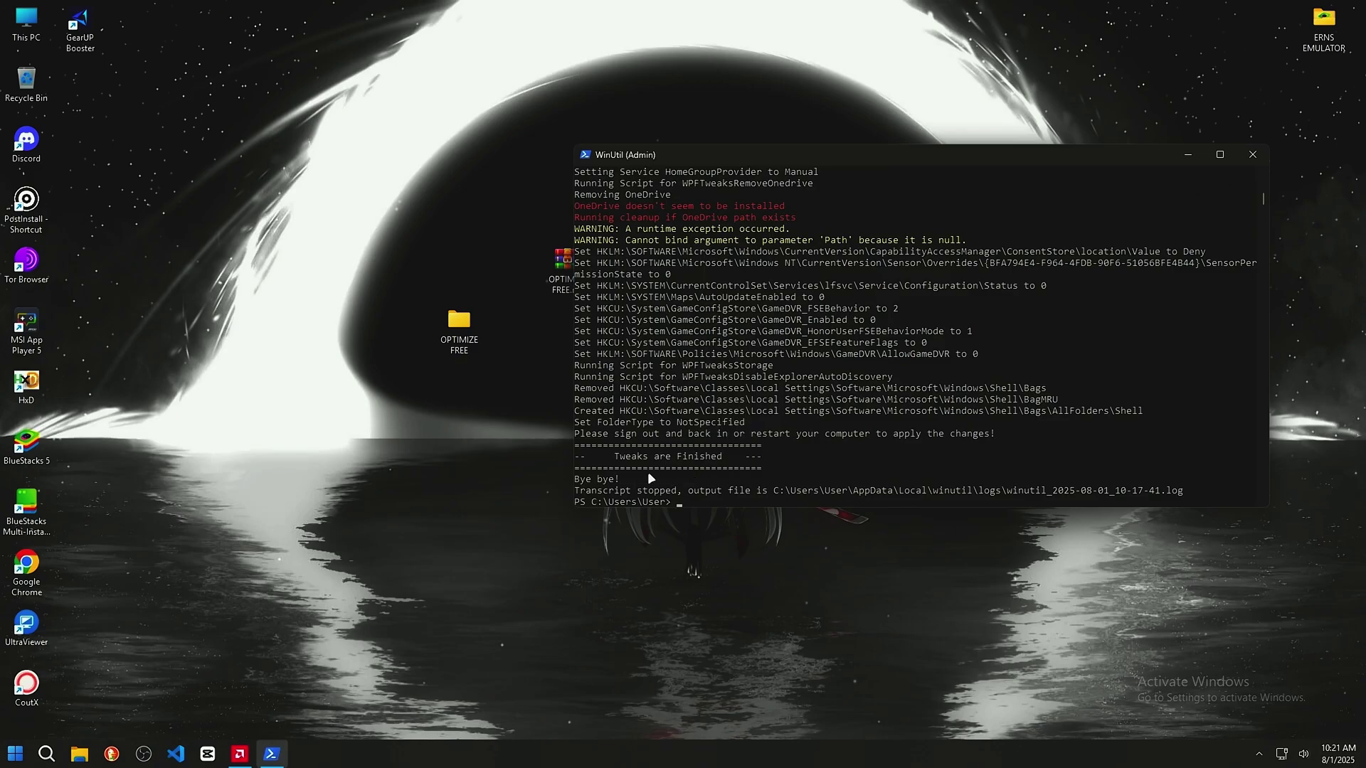
pyautogui.click(1253, 154)
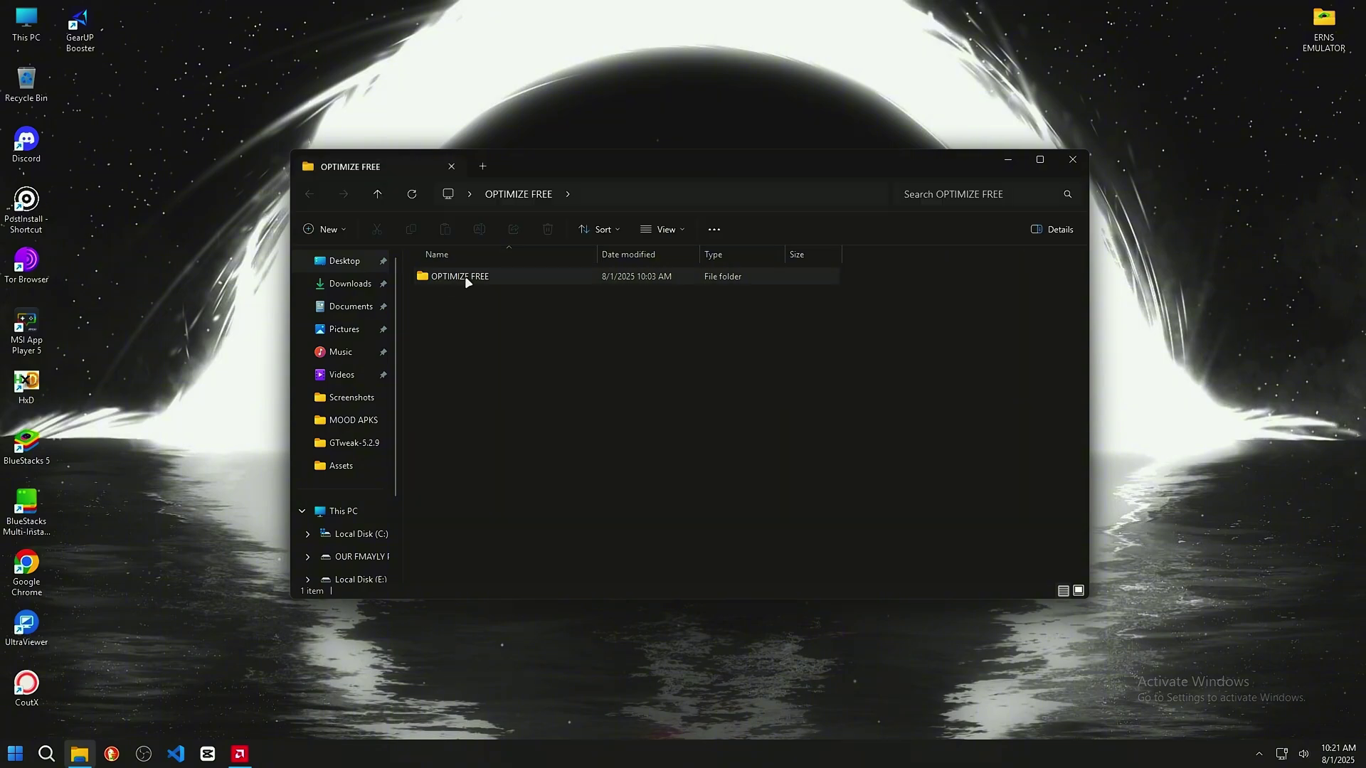
pyautogui.click(1050, 162)
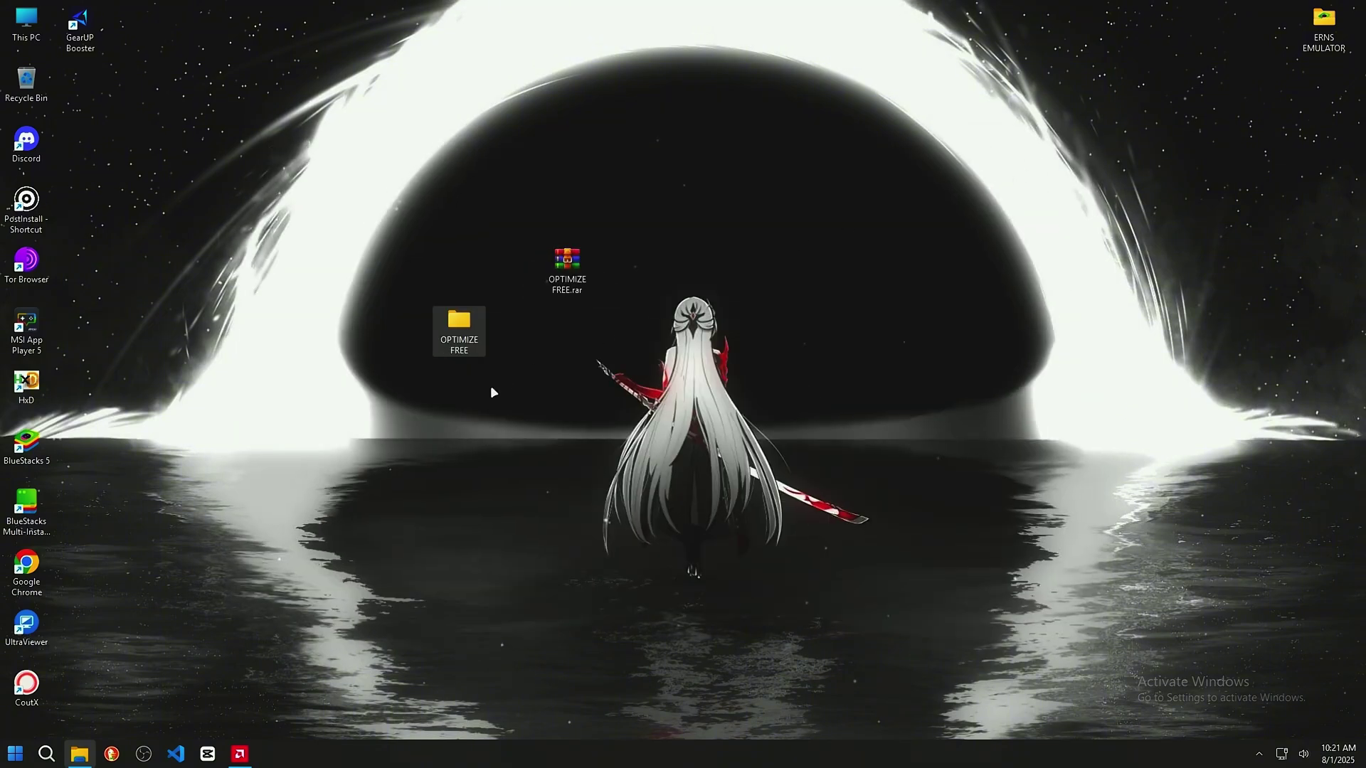
# Check the CPU performance figures and process count in Task Manager, and close it
pyautogui.rightClick(626, 754)
pyautogui.click(673, 710)
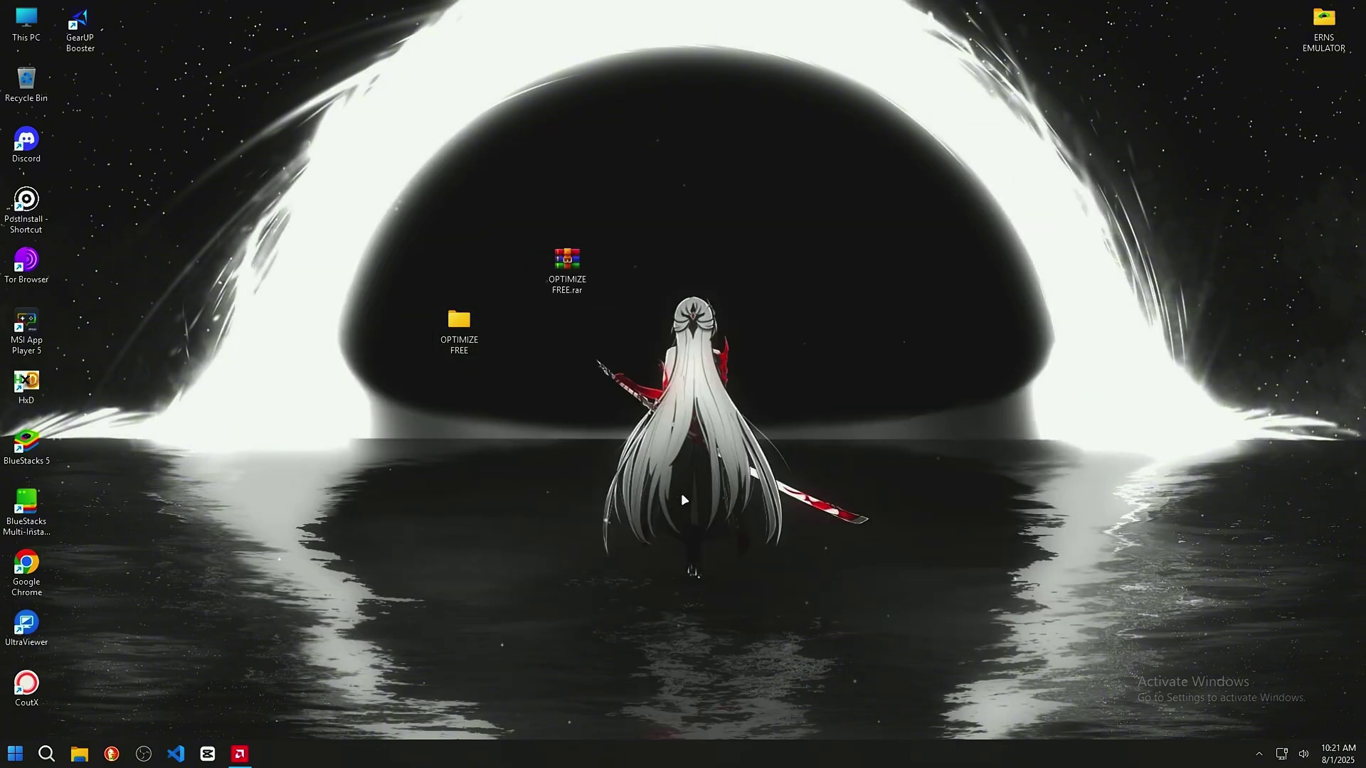
pyautogui.click(100, 240)
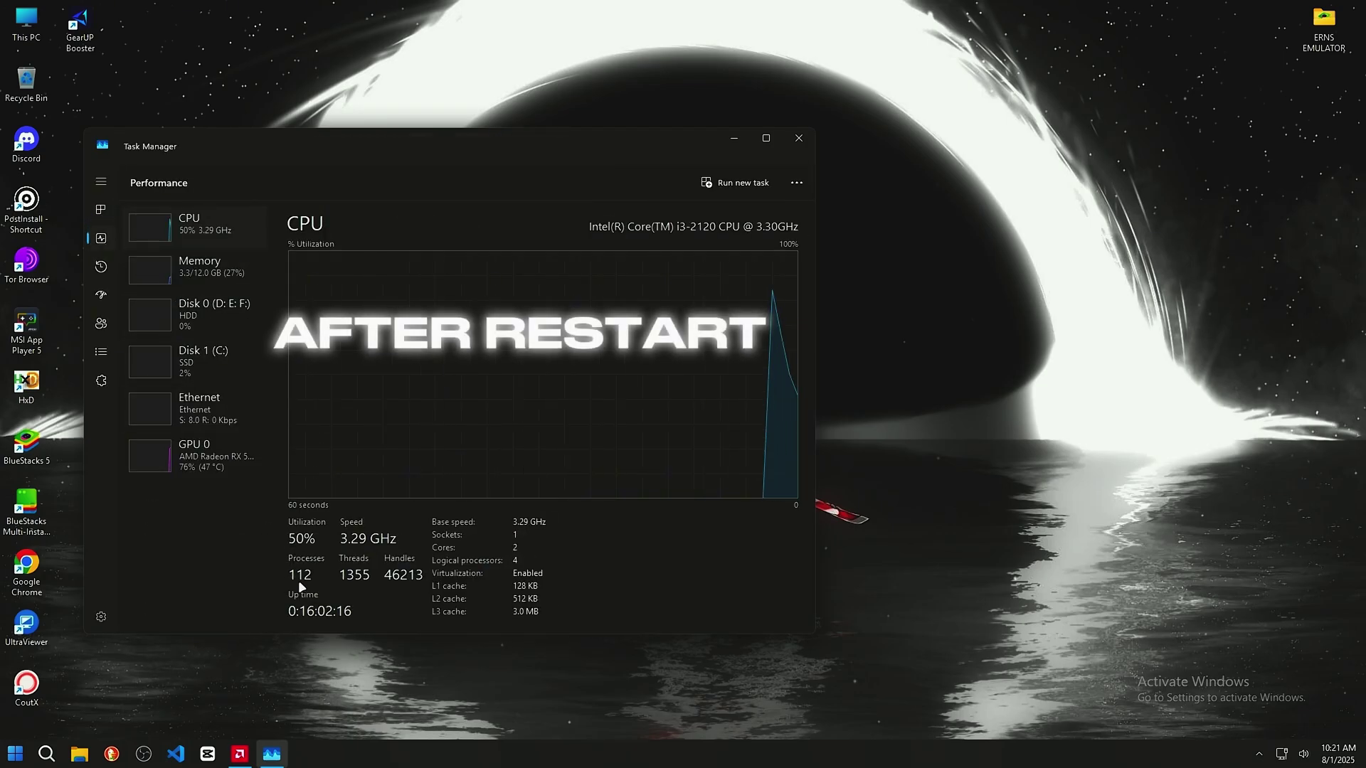
pyautogui.click(796, 145)
# Restart the computer and check the CPU performance figures in Task Manager again, closing it when done
pyautogui.click(11, 754)
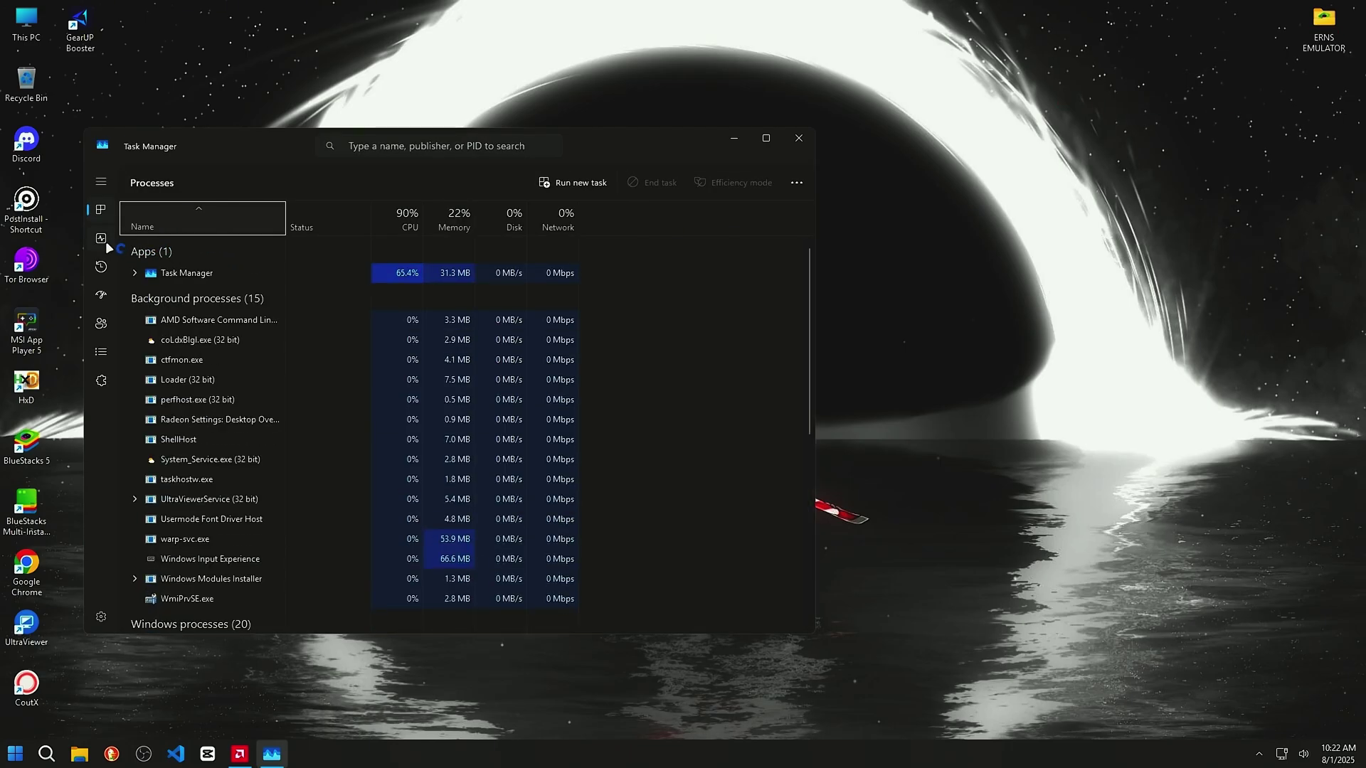
pyautogui.click(113, 242)
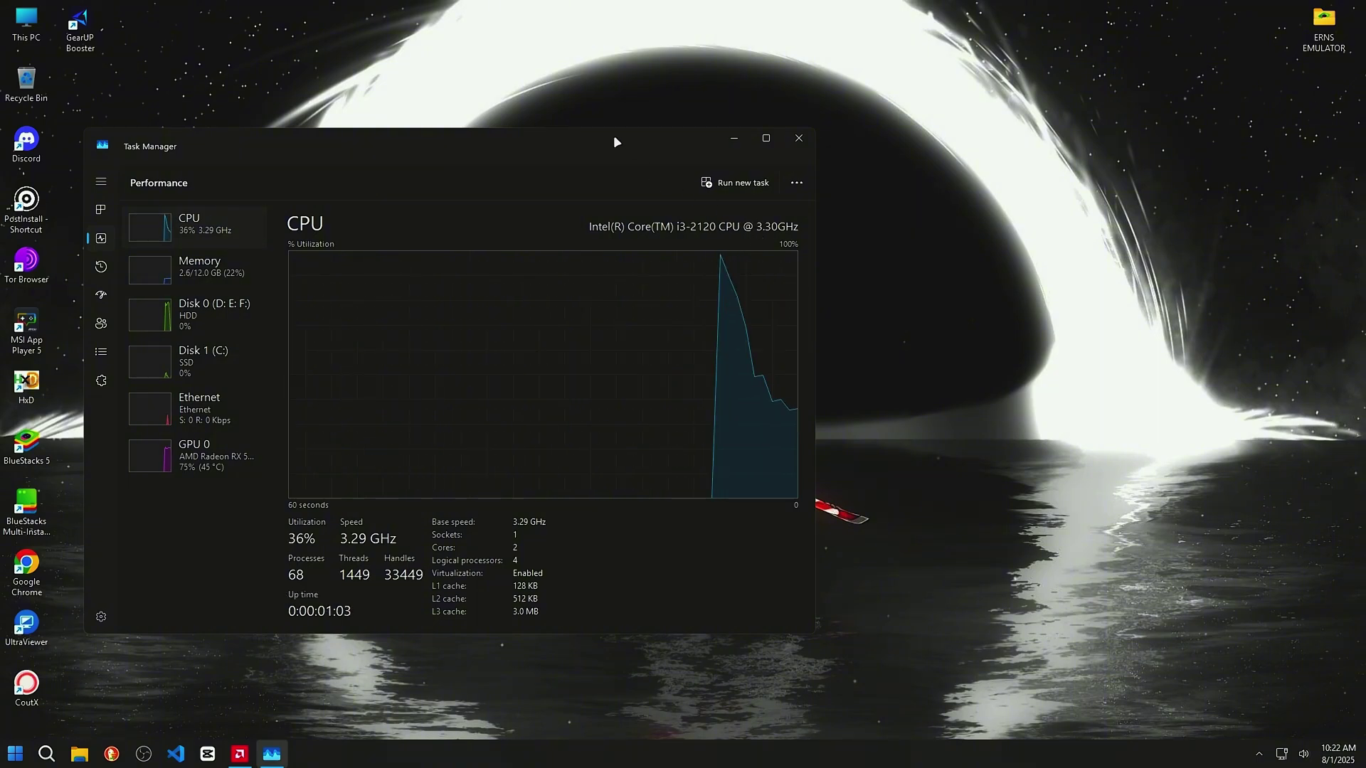
pyautogui.moveTo(613, 135); pyautogui.dragTo(767, 130)
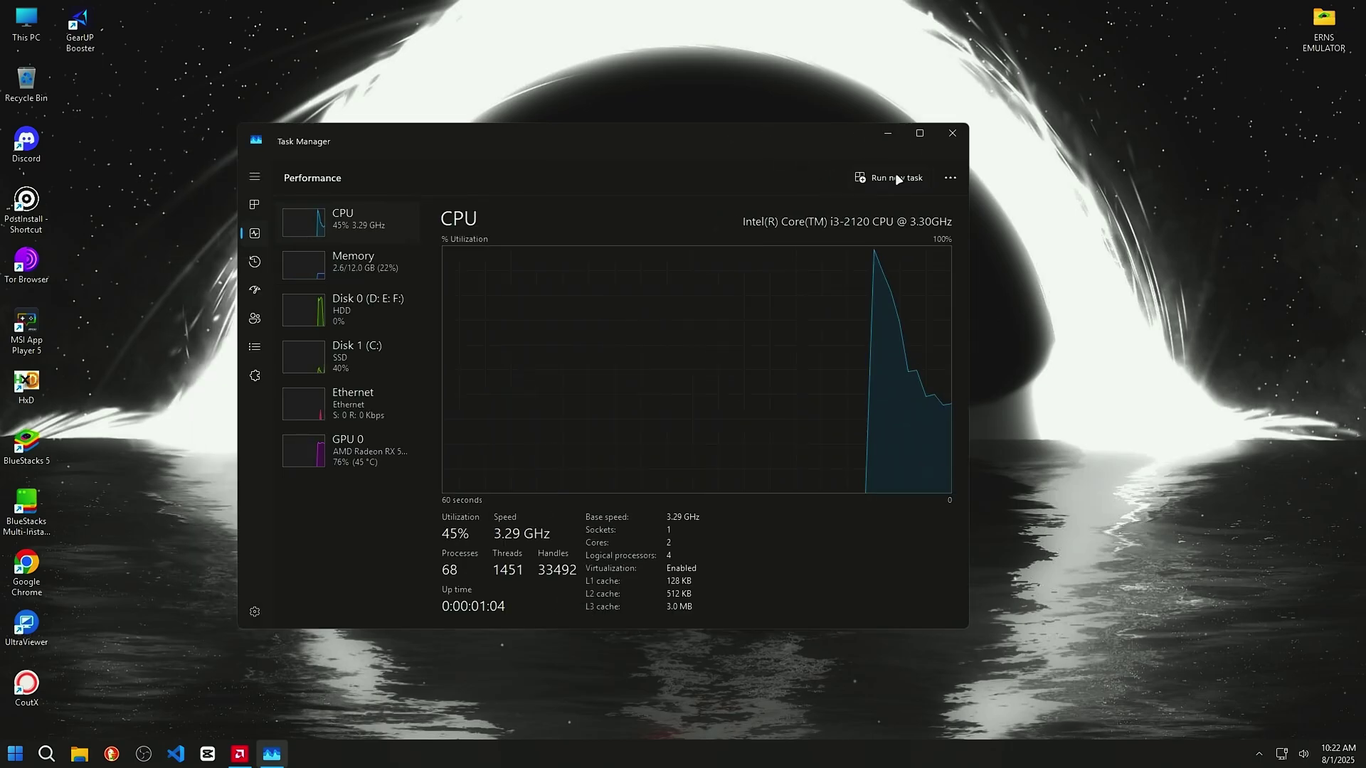
pyautogui.click(951, 133)
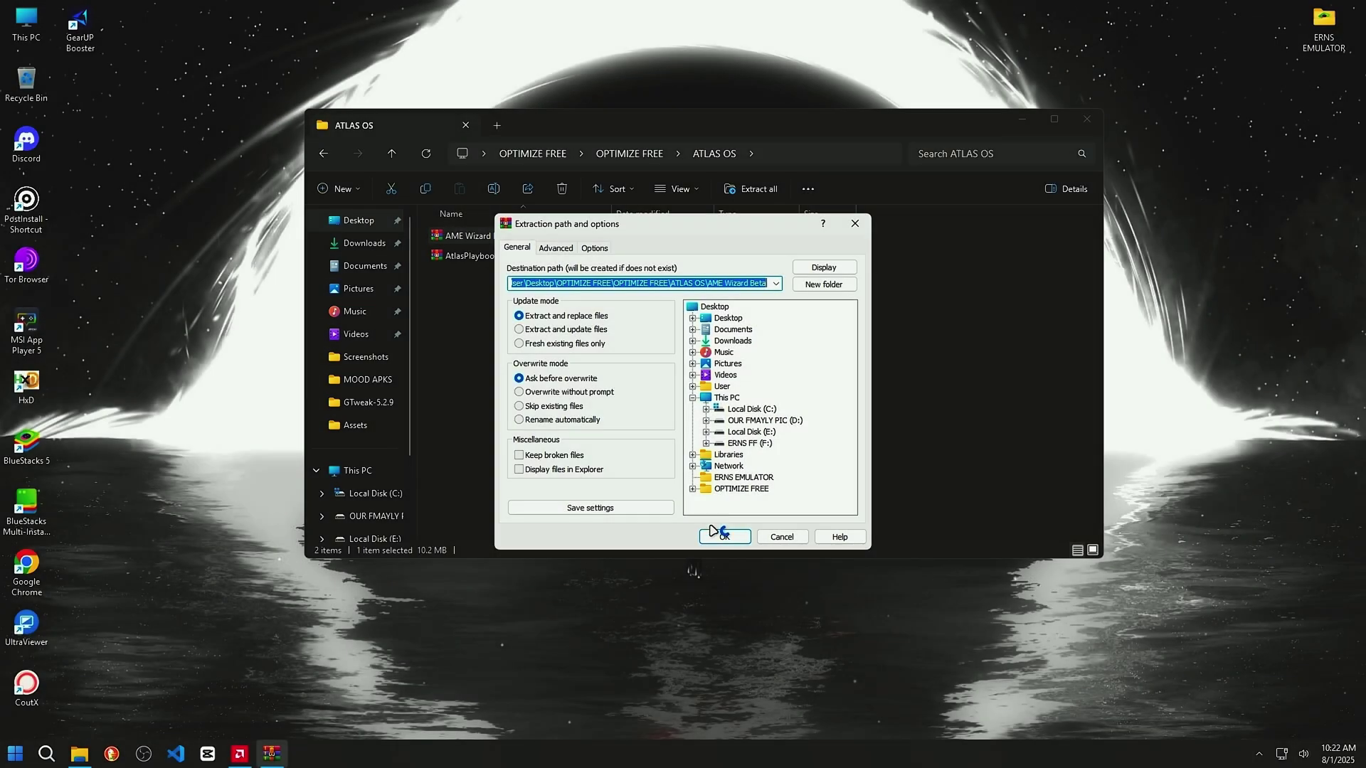
# Extract AME Wizard Beta.zip and AtlasPlaybook_v0.4.1.zip with WinRAR into their own folders inside ATLAS OS
pyautogui.click(711, 530)
pyautogui.rightClick(510, 256)
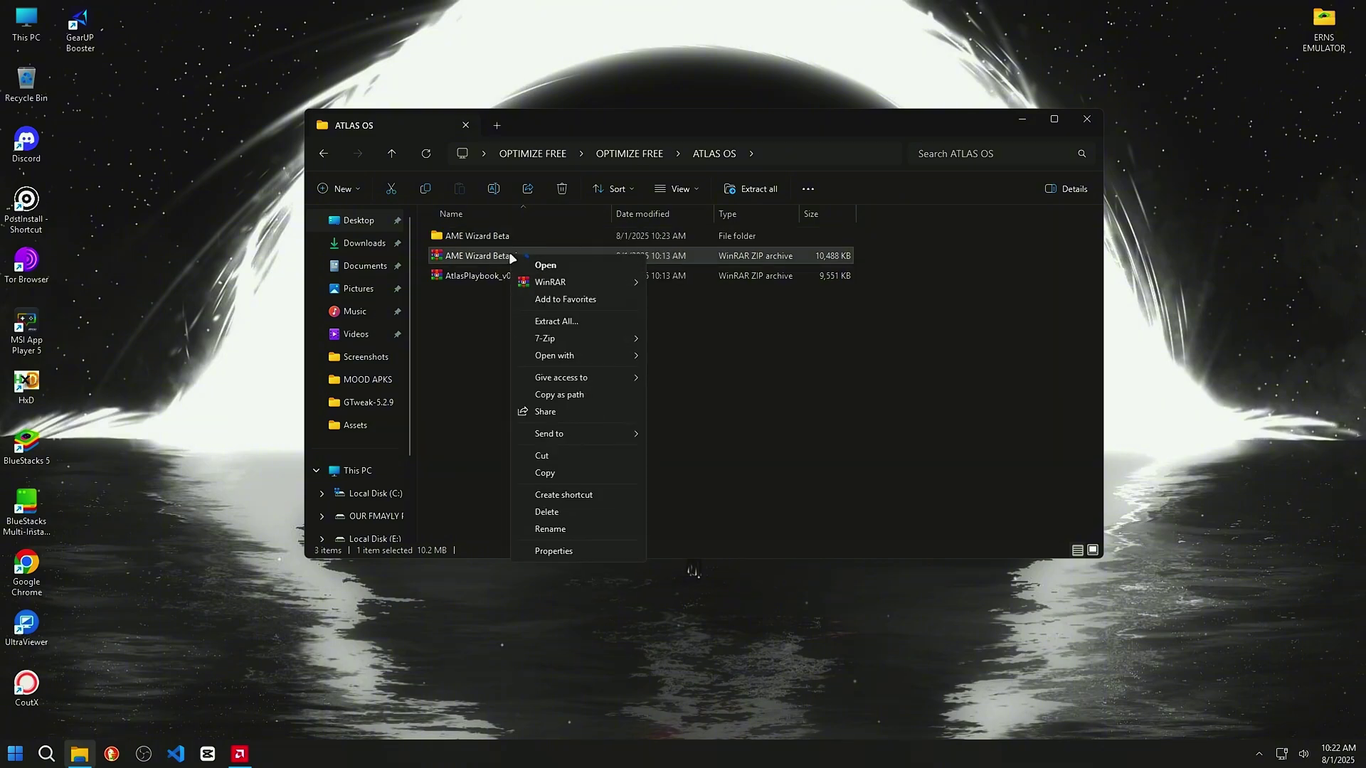
pyautogui.rightClick(473, 275)
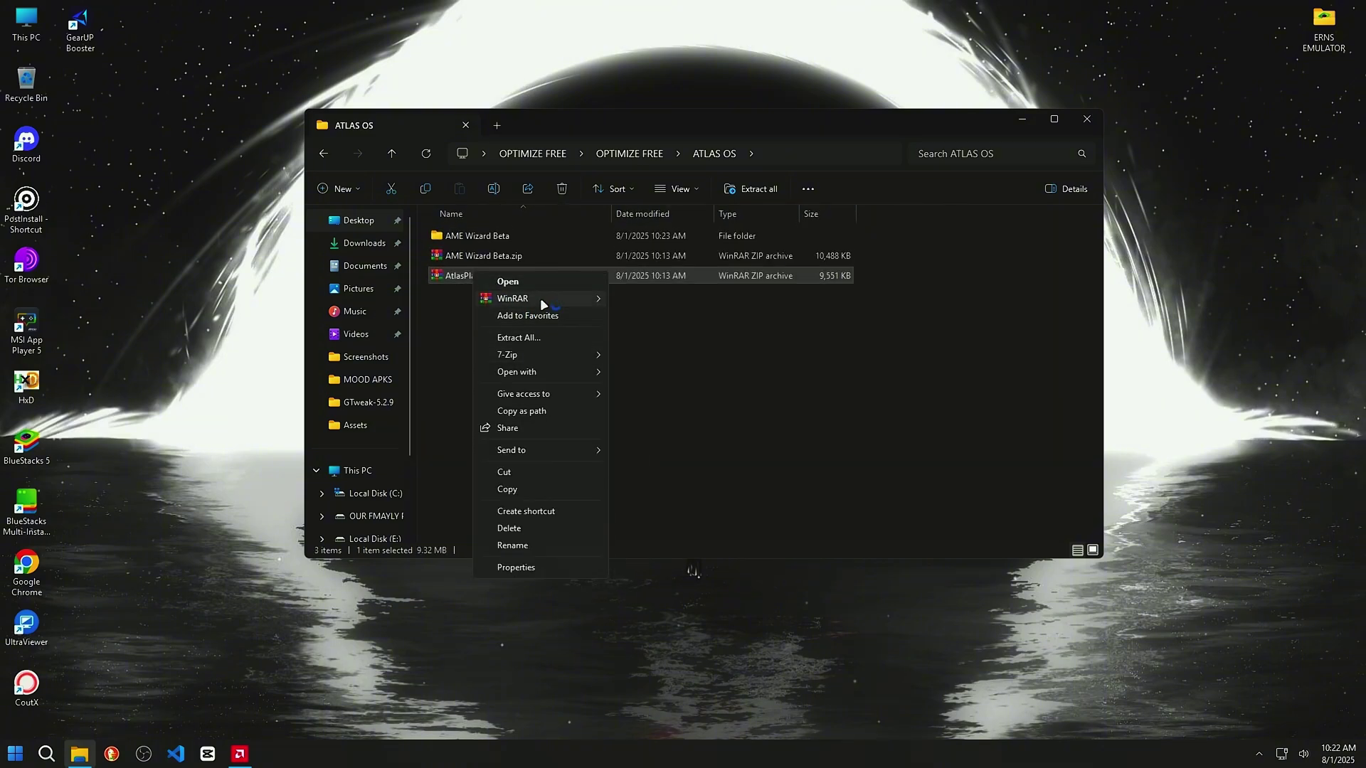
pyautogui.moveTo(540, 298)
pyautogui.click(656, 314)
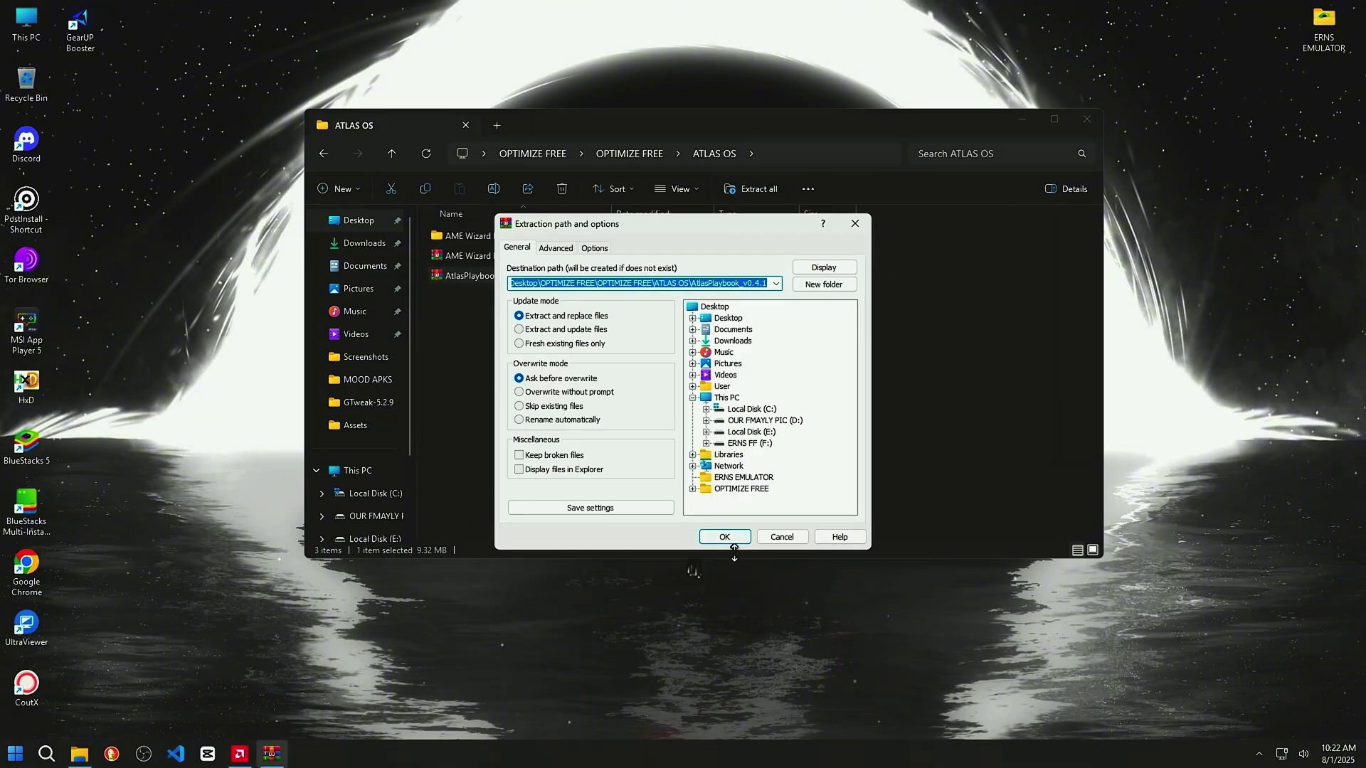
pyautogui.click(712, 530)
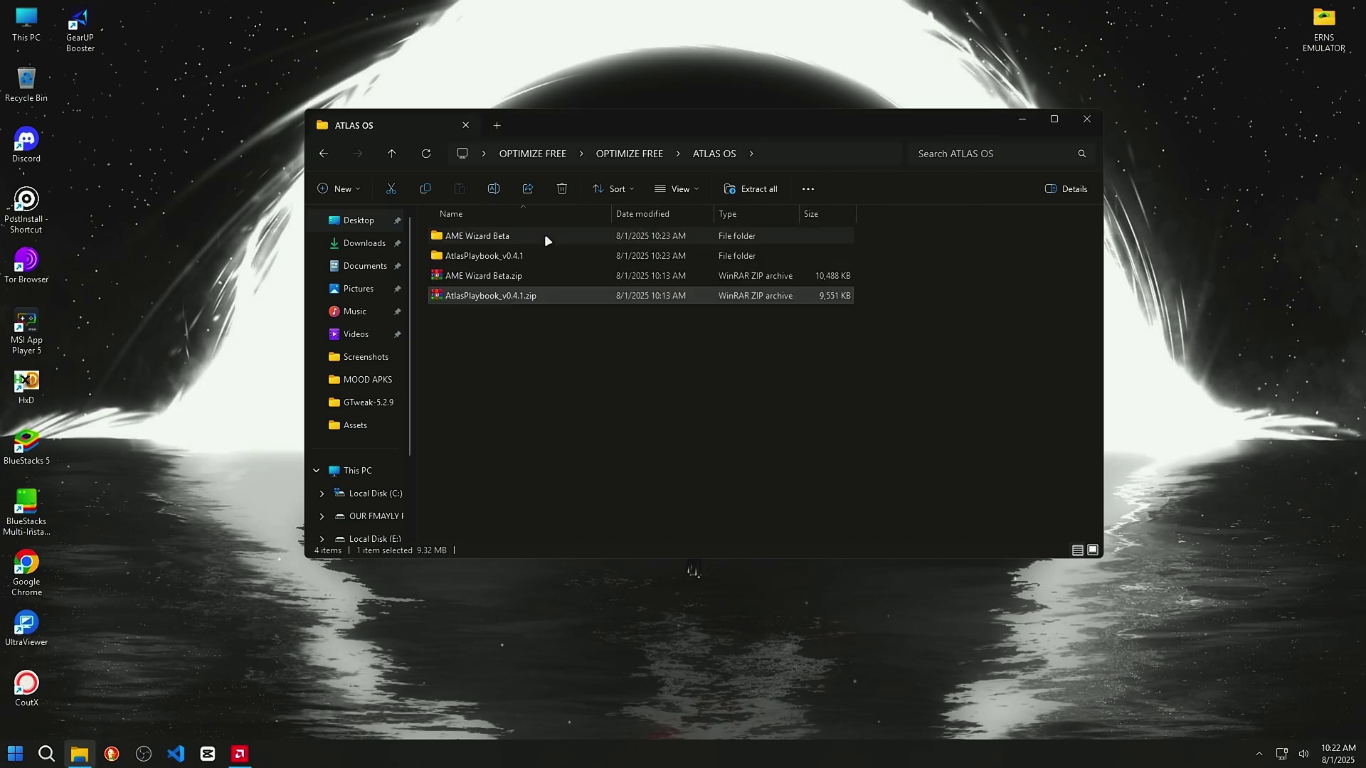
# Run AME Wizard Beta.exe from its extracted folder and load the playbook file AtlasPlaybook_v0.4.1.apbx
pyautogui.doubleClick(520, 239)
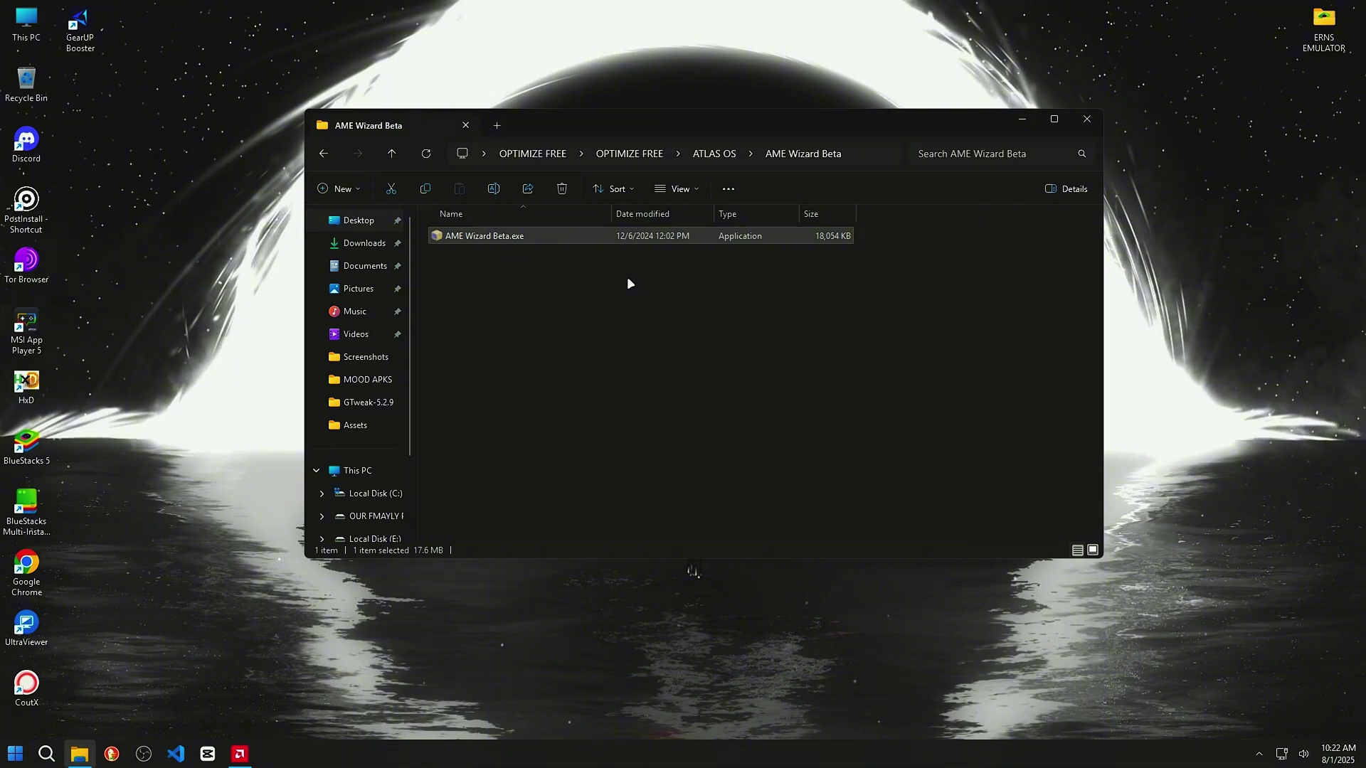
pyautogui.press('Return')
pyautogui.click(508, 276)
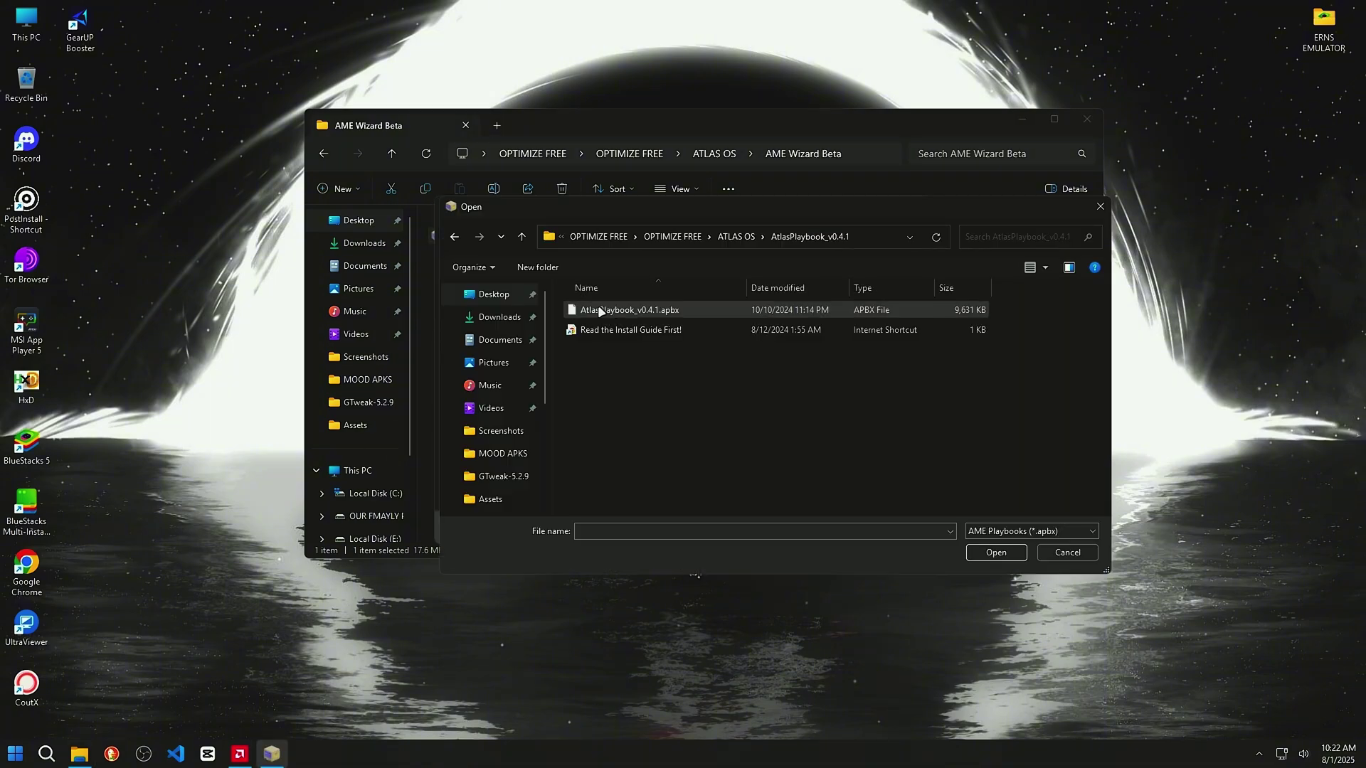
pyautogui.click(594, 312)
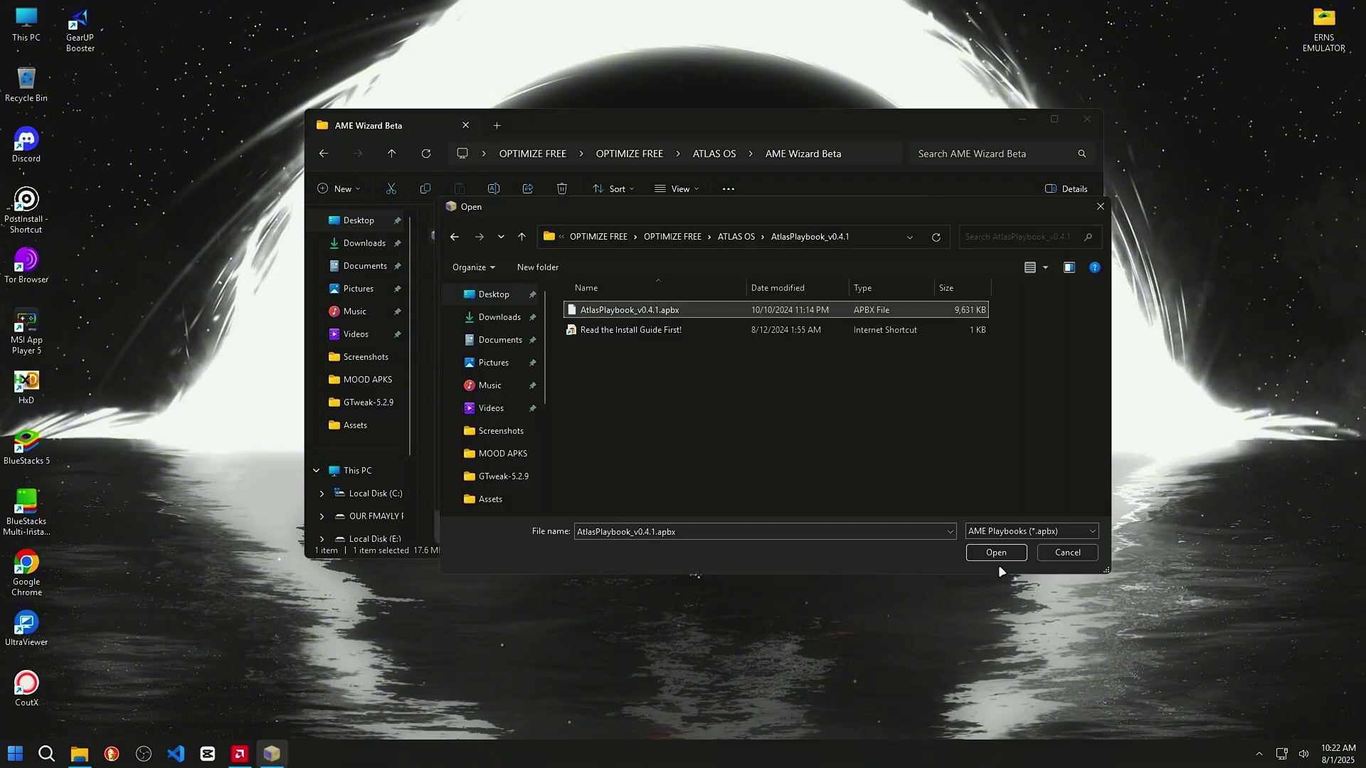
pyautogui.press('Return')
pyautogui.click(498, 274)
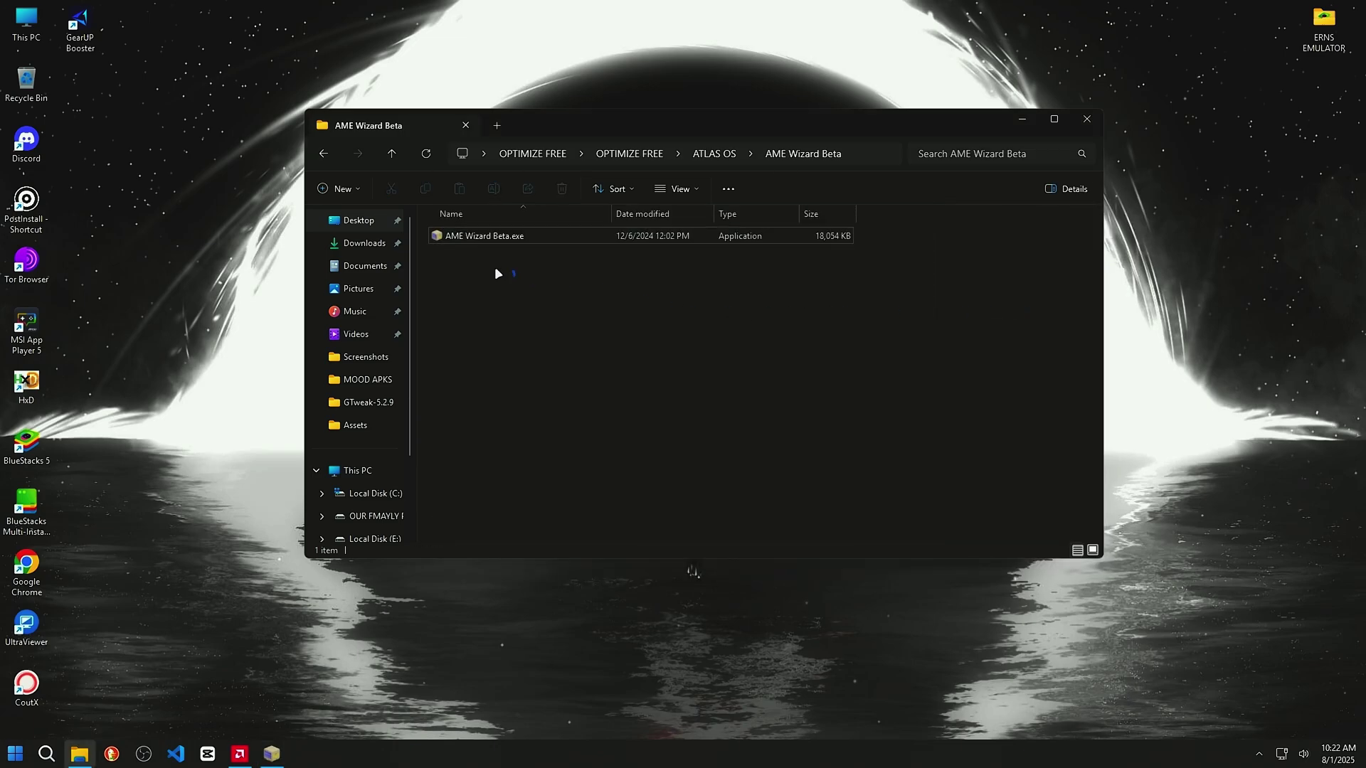
# Open the AtlasPlaybook_v0.4.1 folder in ATLAS OS and launch the Read the Install Guide First! shortcut
pyautogui.click(391, 154)
pyautogui.click(512, 256)
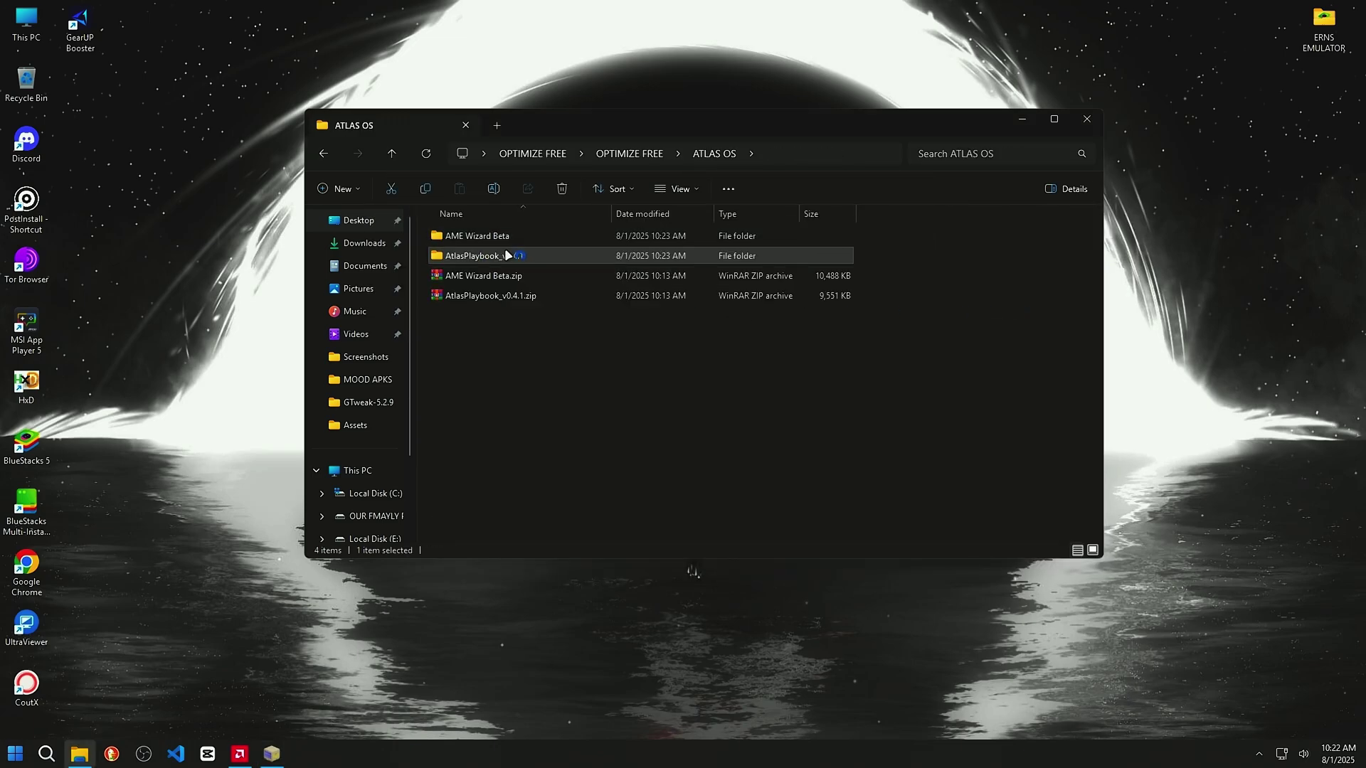
pyautogui.press('F2')
pyautogui.doubleClick(472, 256)
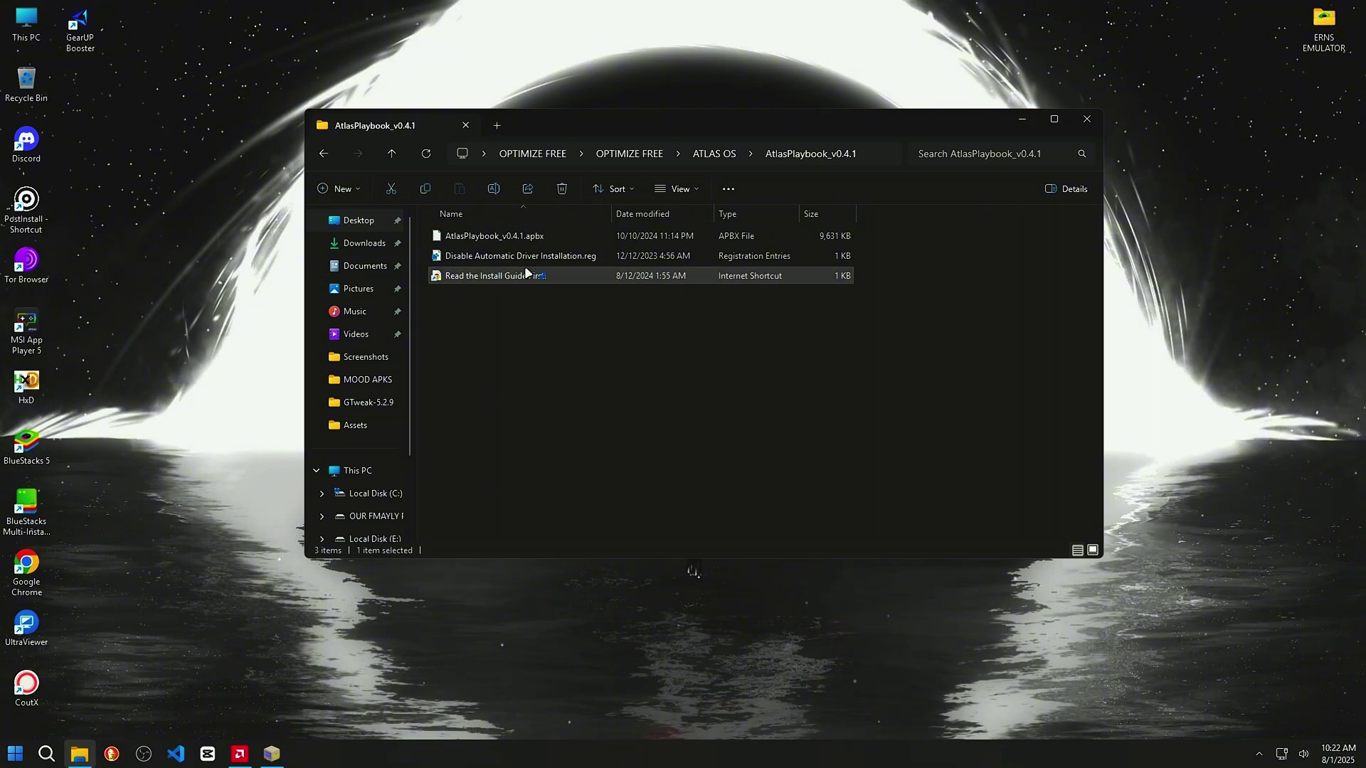
pyautogui.rightClick(542, 283)
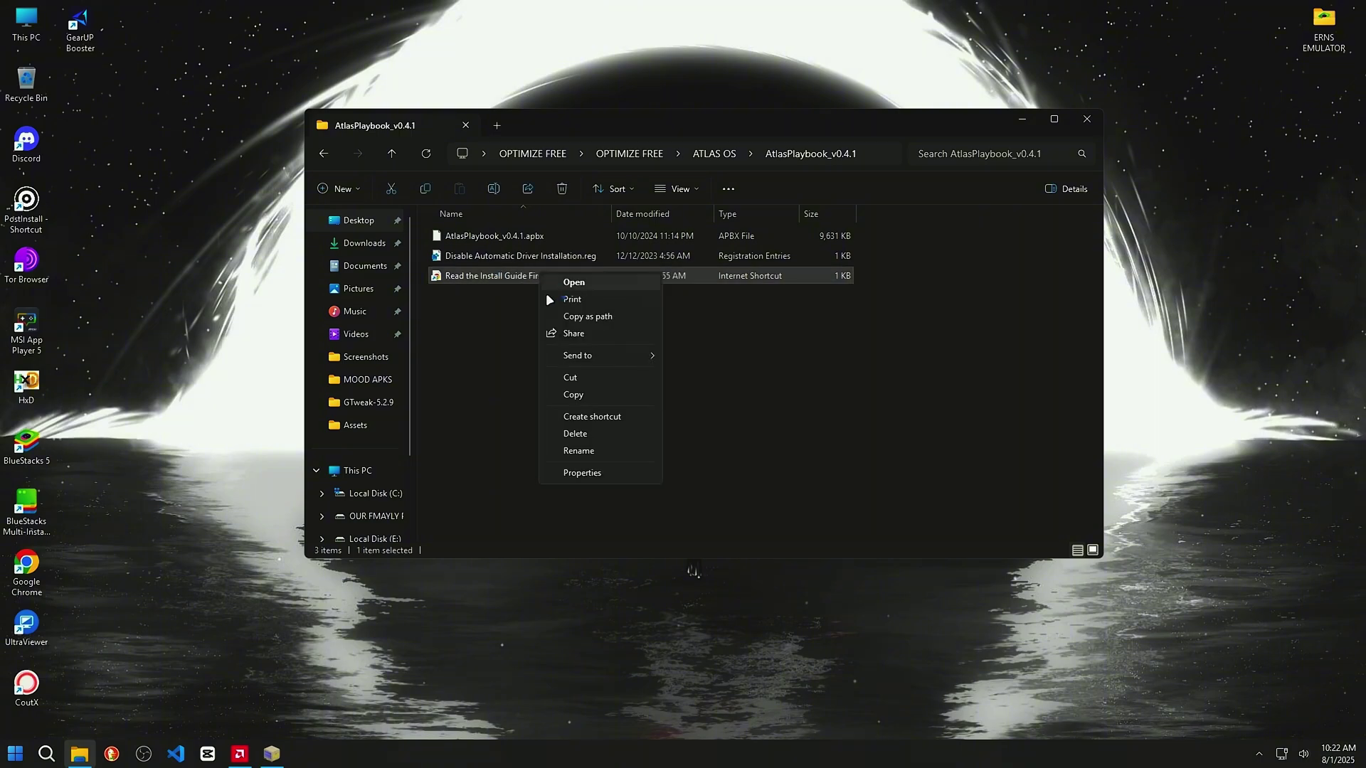
pyautogui.click(480, 276)
pyautogui.doubleClick(625, 276)
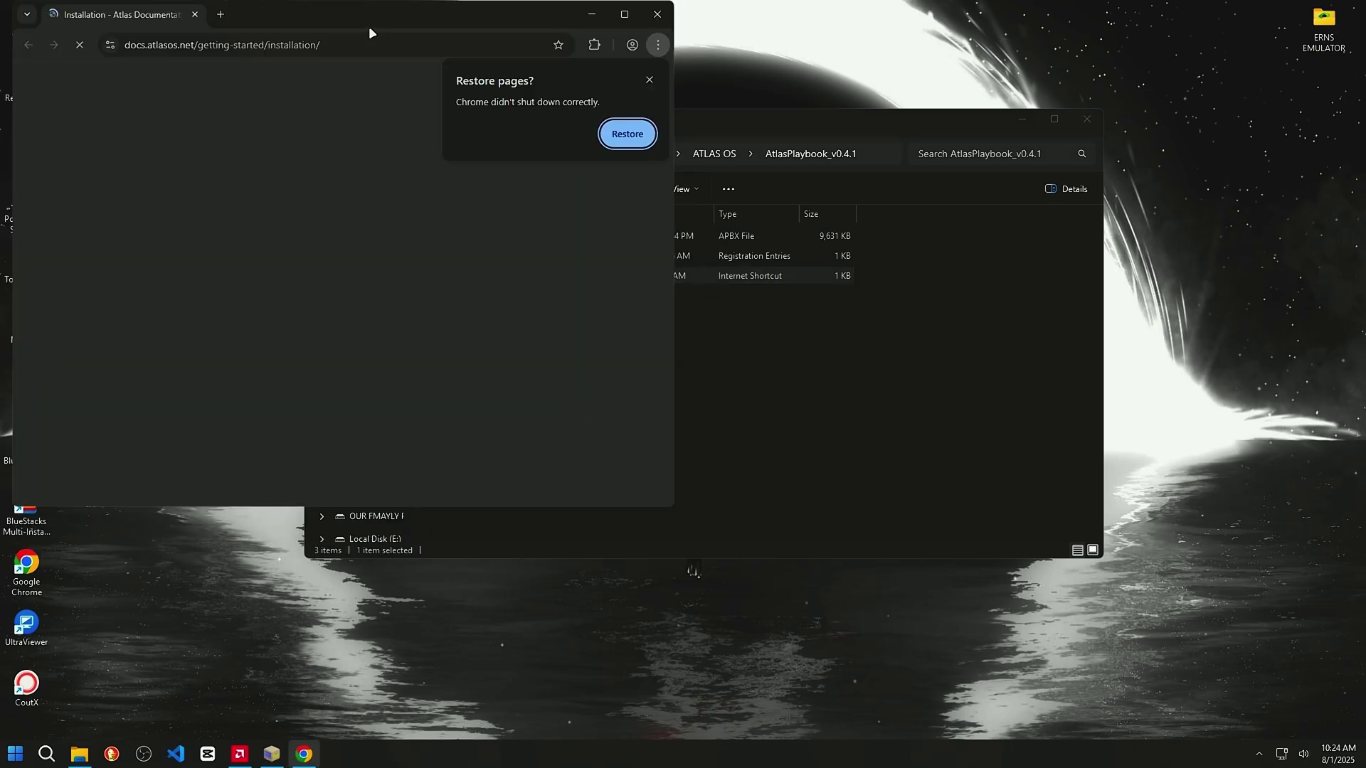
# Read the prerequisites and ISO download sections of the Atlas installation guide, and close the browser
pyautogui.click(650, 79)
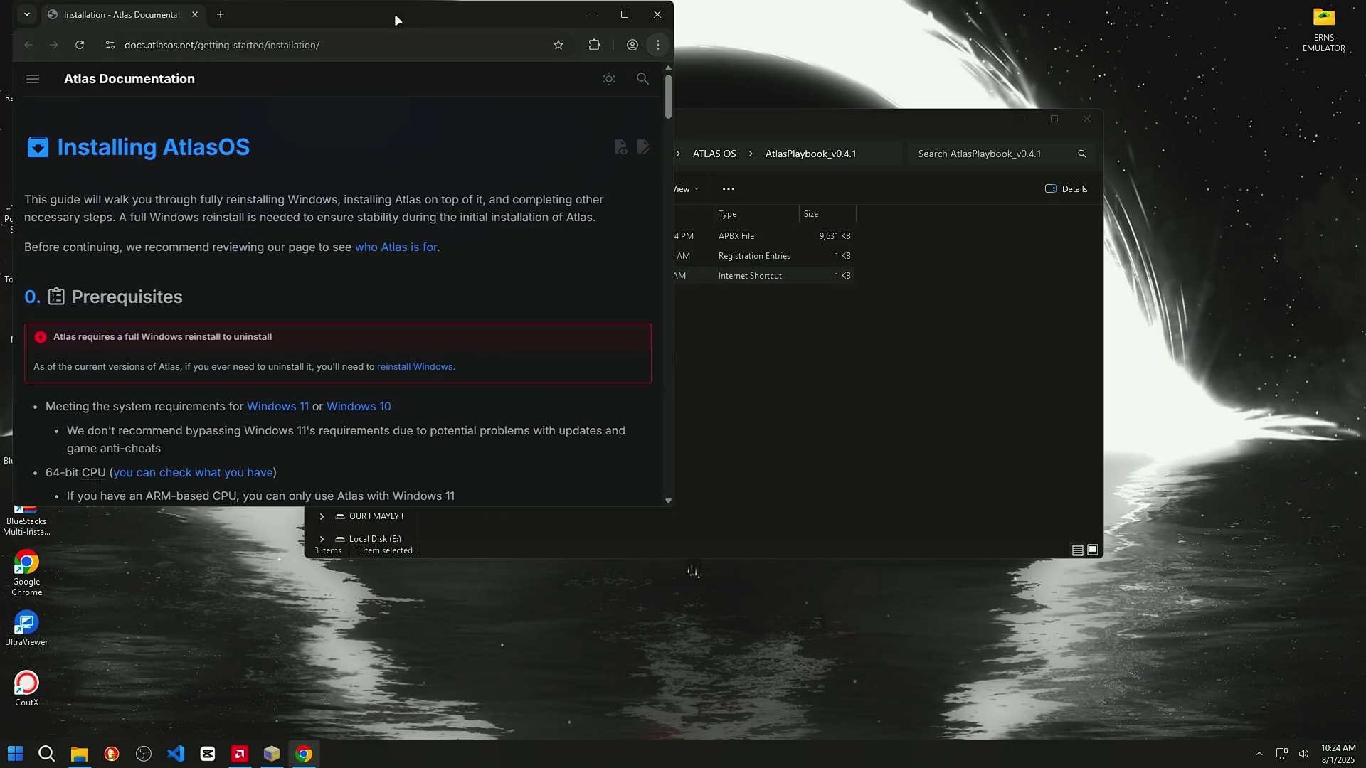
pyautogui.moveTo(391, 22); pyautogui.dragTo(608, 75)
pyautogui.scroll(-5, 498, 341)
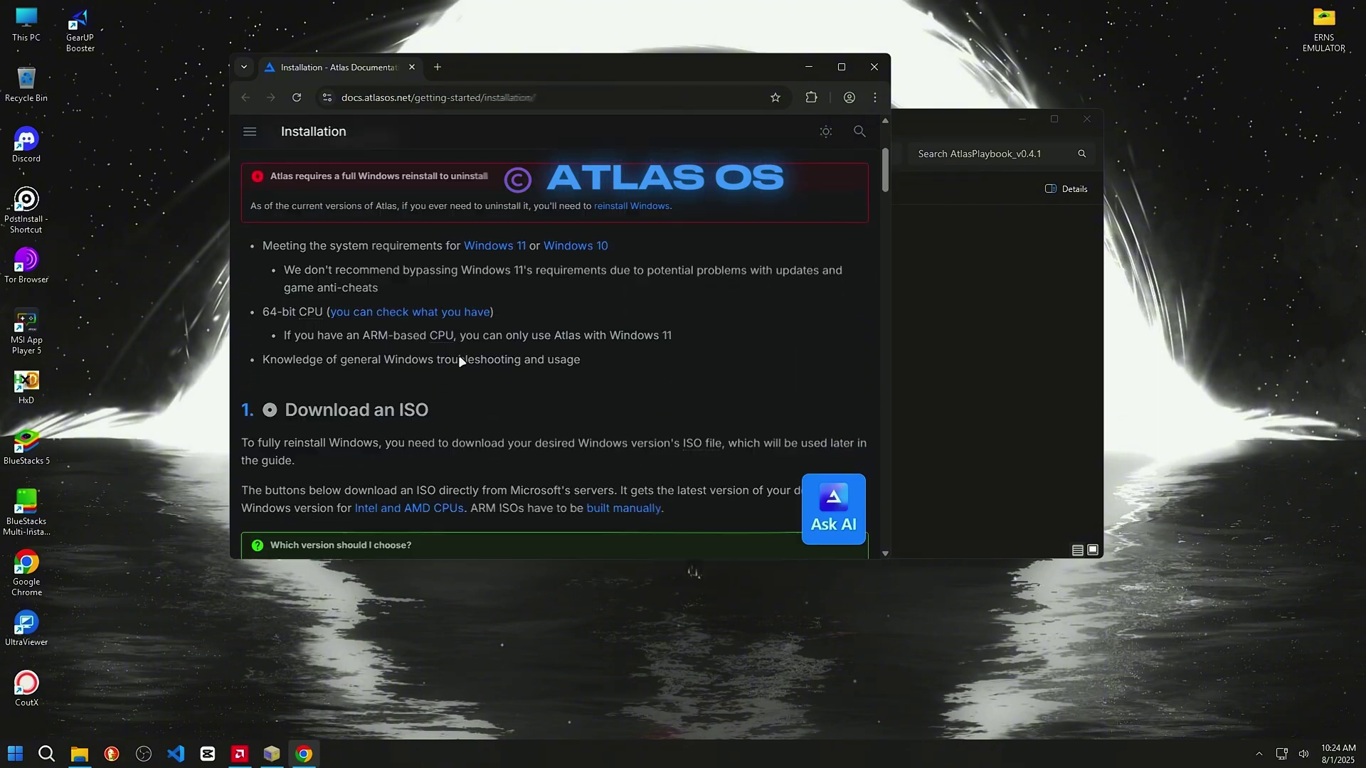
pyautogui.scroll(-5, 688, 420)
pyautogui.scroll(3, 688, 420)
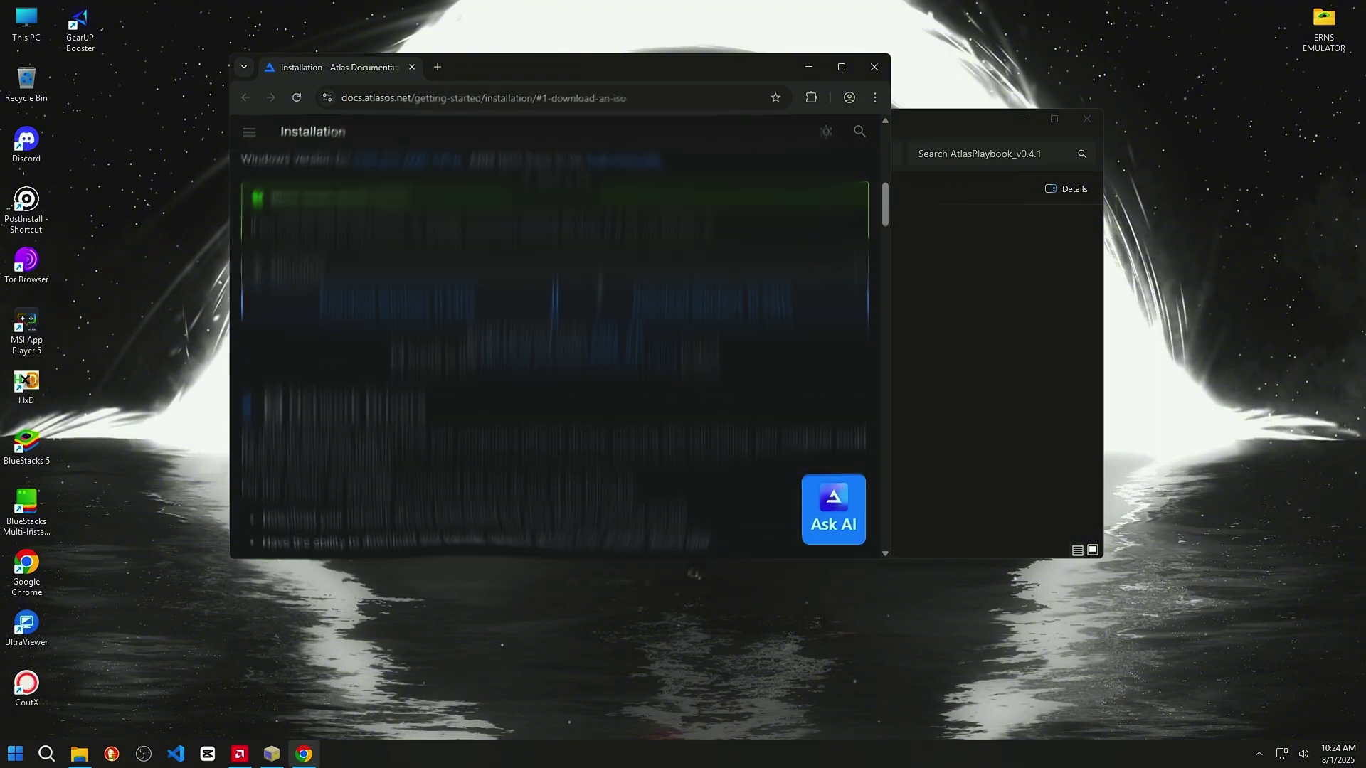
pyautogui.scroll(2, 689, 419)
pyautogui.scroll(-4, 688, 420)
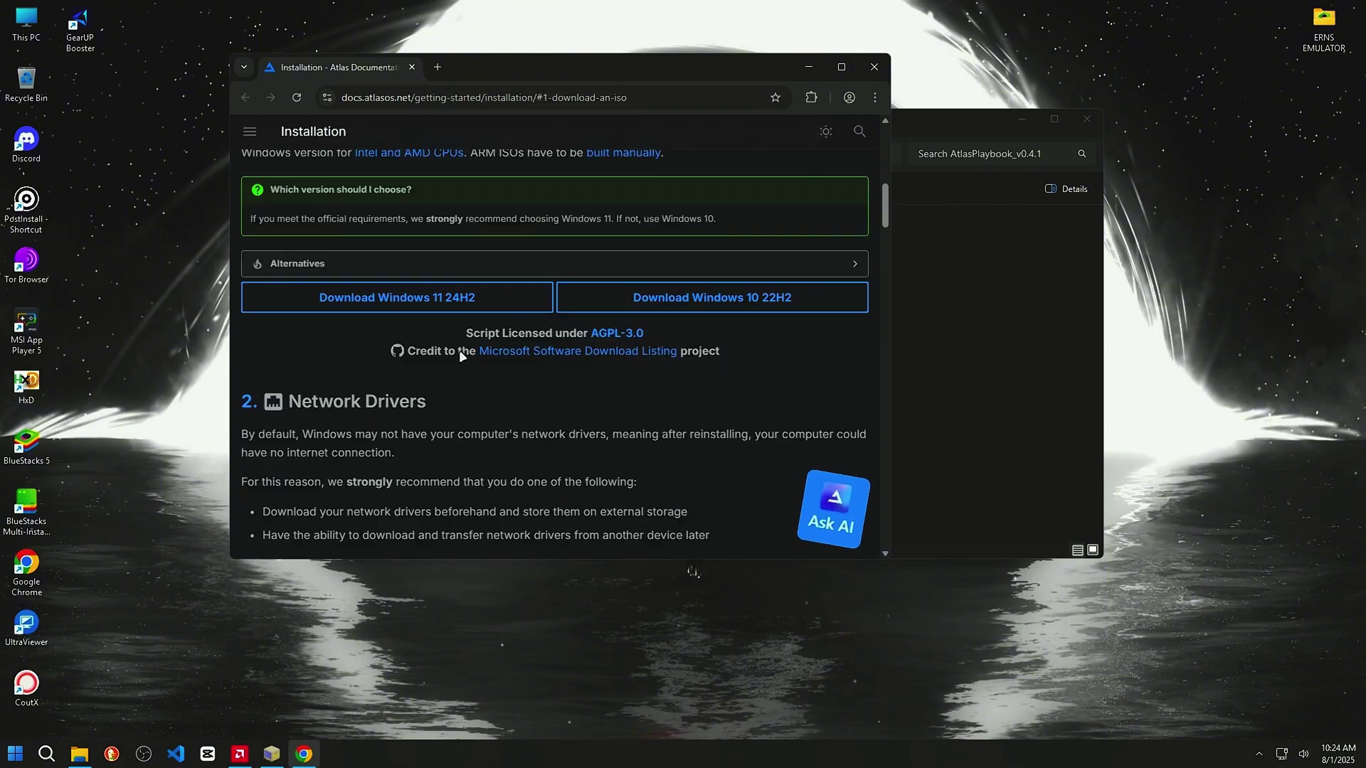
pyautogui.scroll(5, 689, 420)
pyautogui.scroll(3, 555, 342)
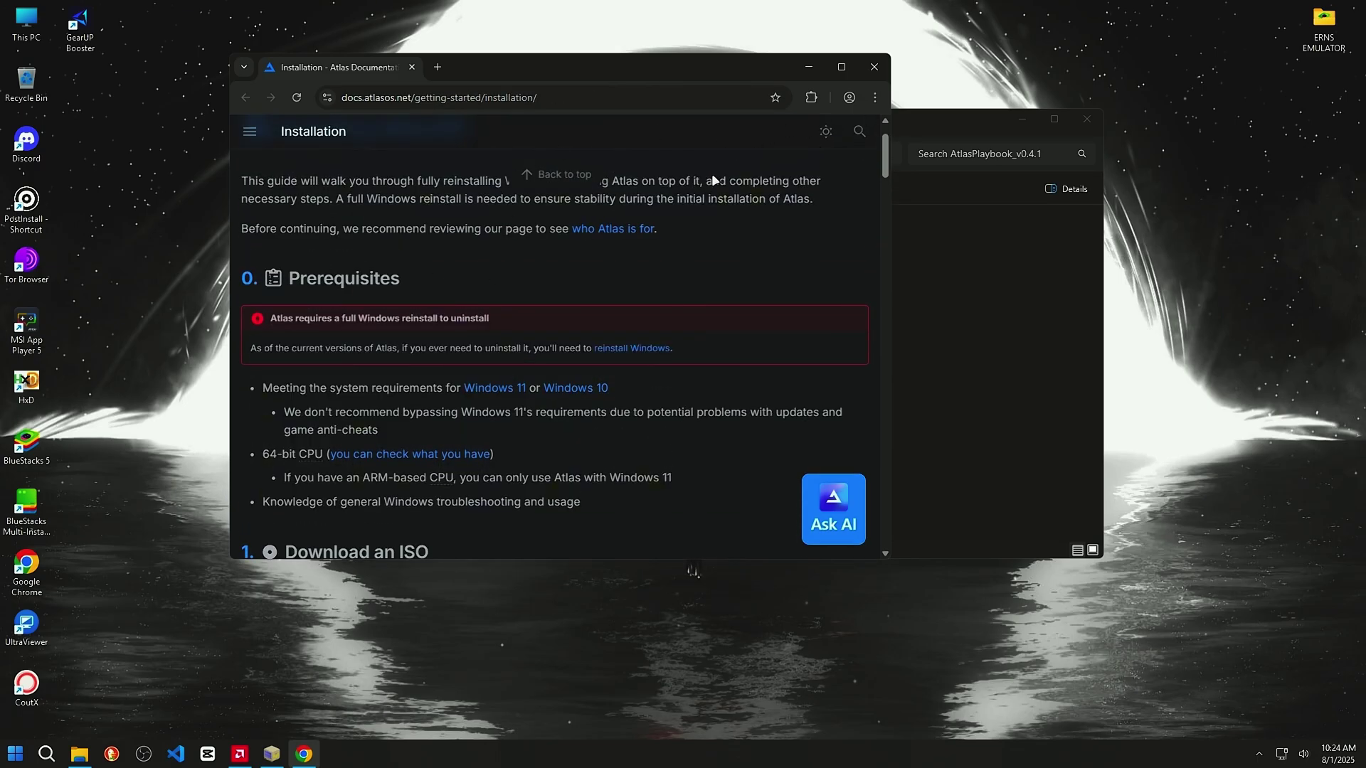
pyautogui.click(874, 63)
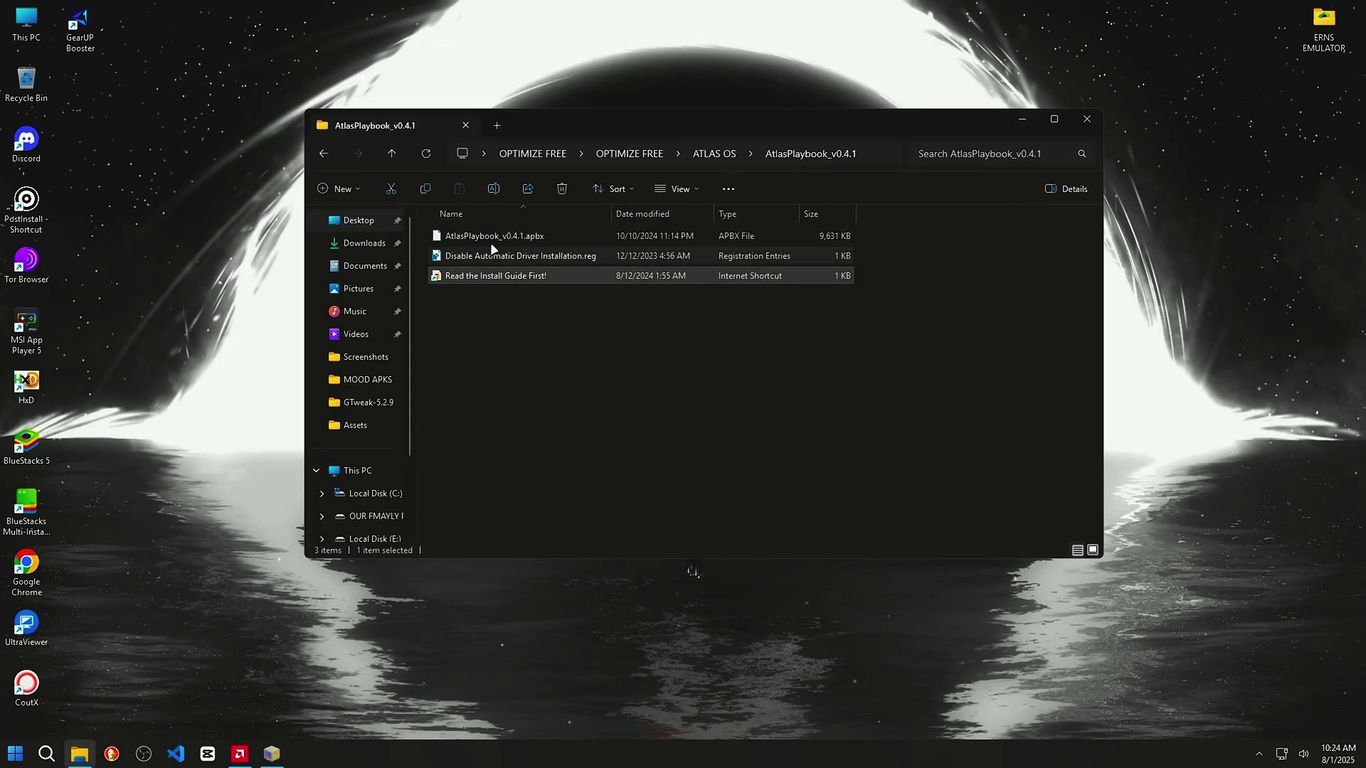
# Switch to AME Wizard, start the AtlasOS Playbook v0.4.1 requirements check, and close the playbook's folder window
pyautogui.rightClick(491, 262)
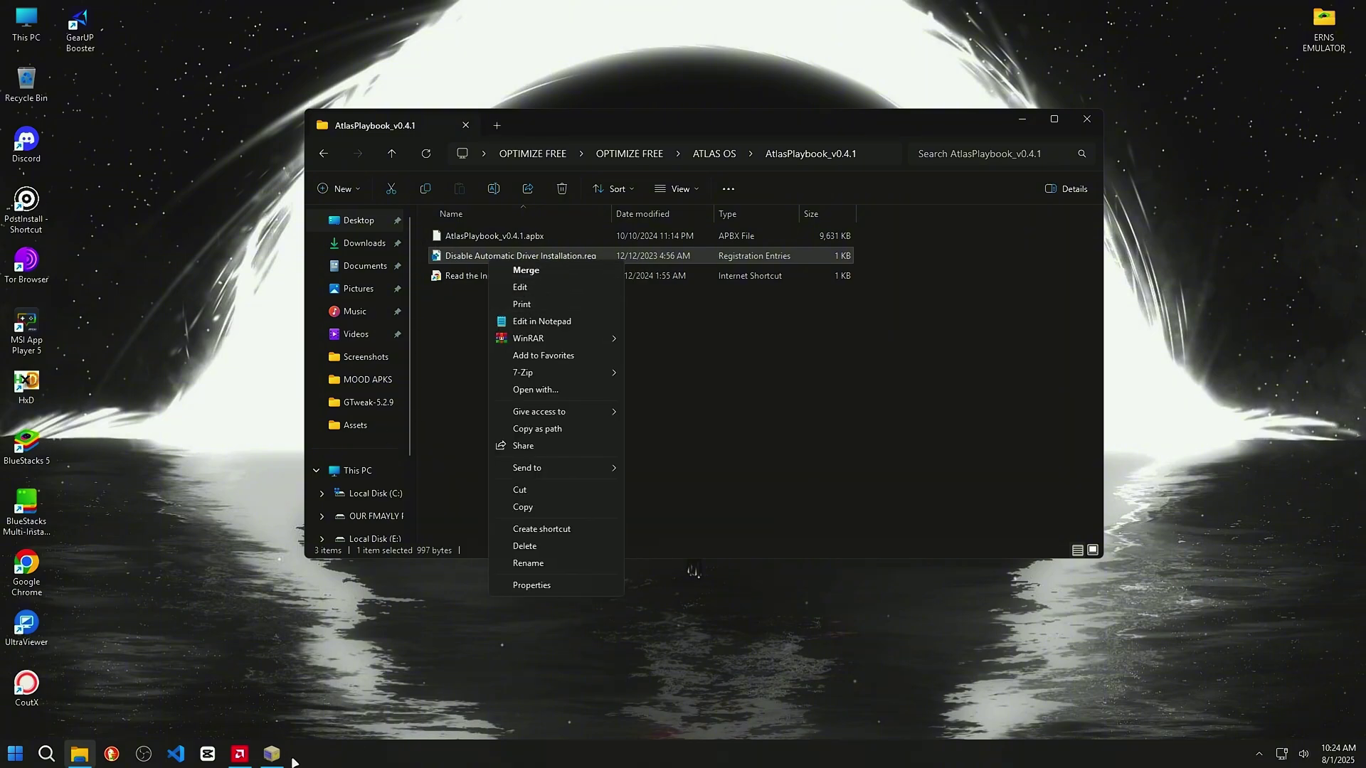
pyautogui.click(271, 754)
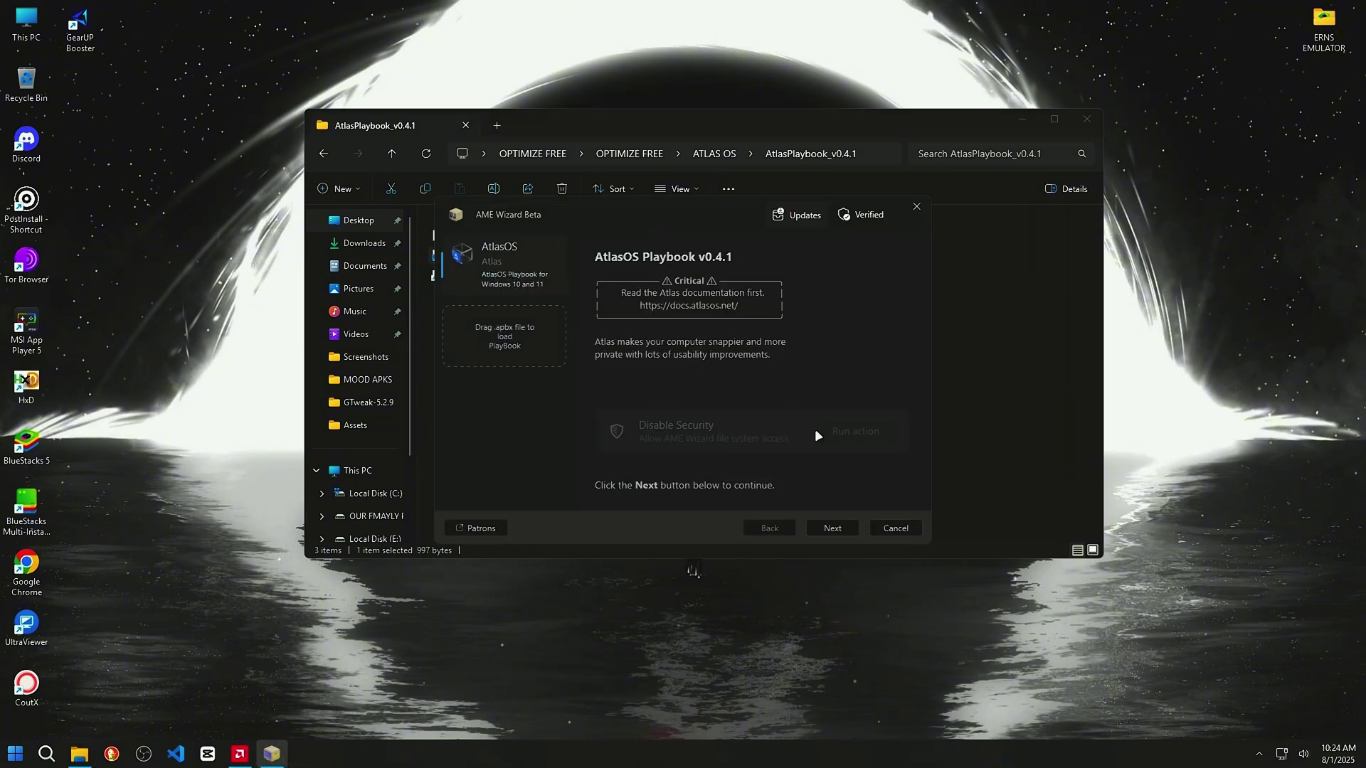
pyautogui.click(832, 529)
pyautogui.click(1086, 119)
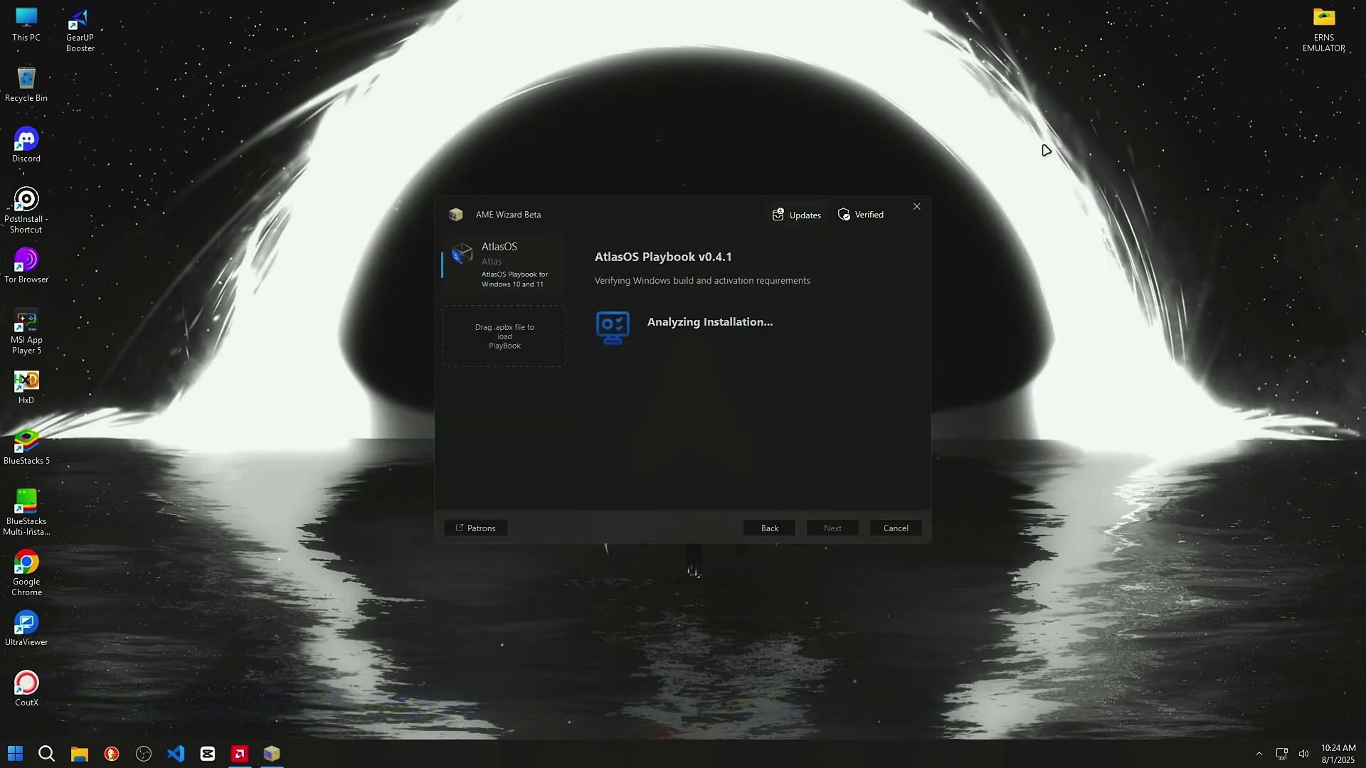
pyautogui.moveTo(639, 208); pyautogui.dragTo(714, 215)
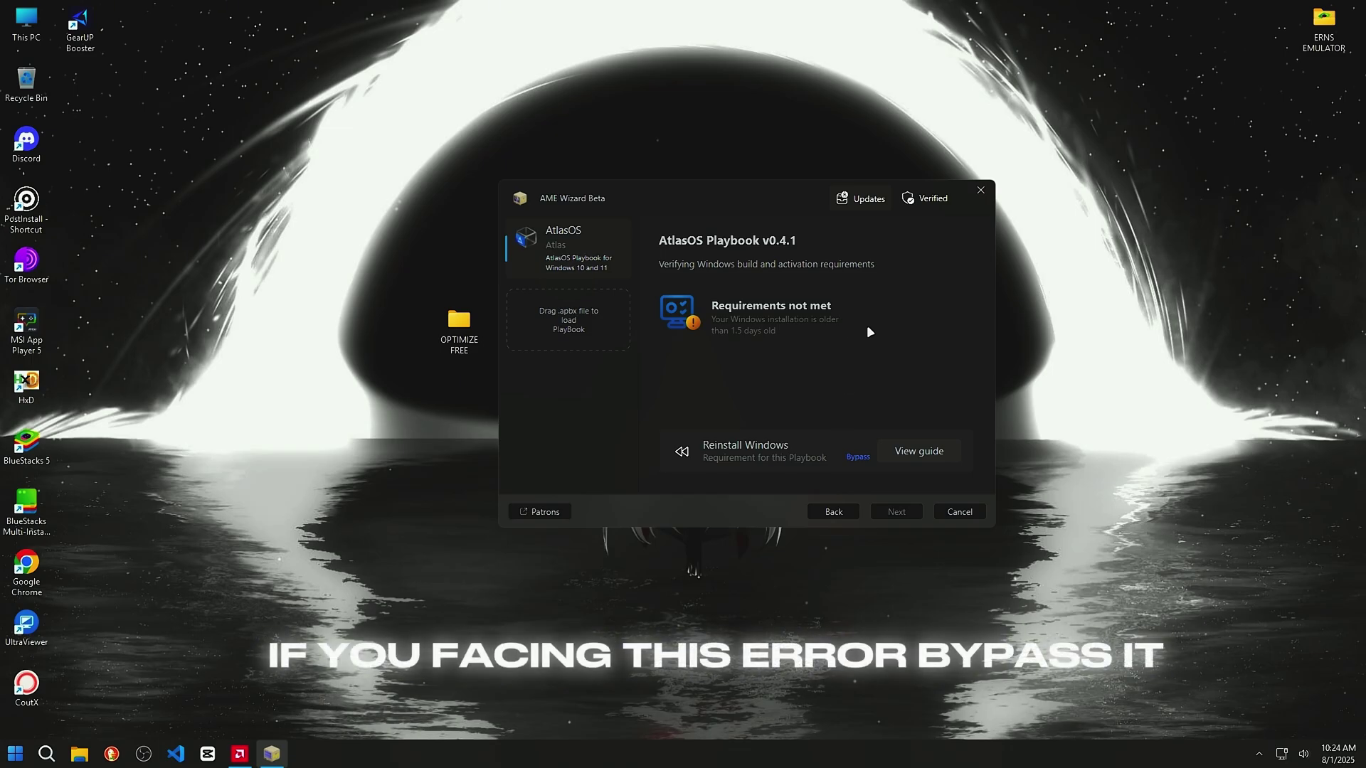
# Bypass the Reinstall Windows requirement and agree to the playbook's license agreement
pyautogui.click(862, 454)
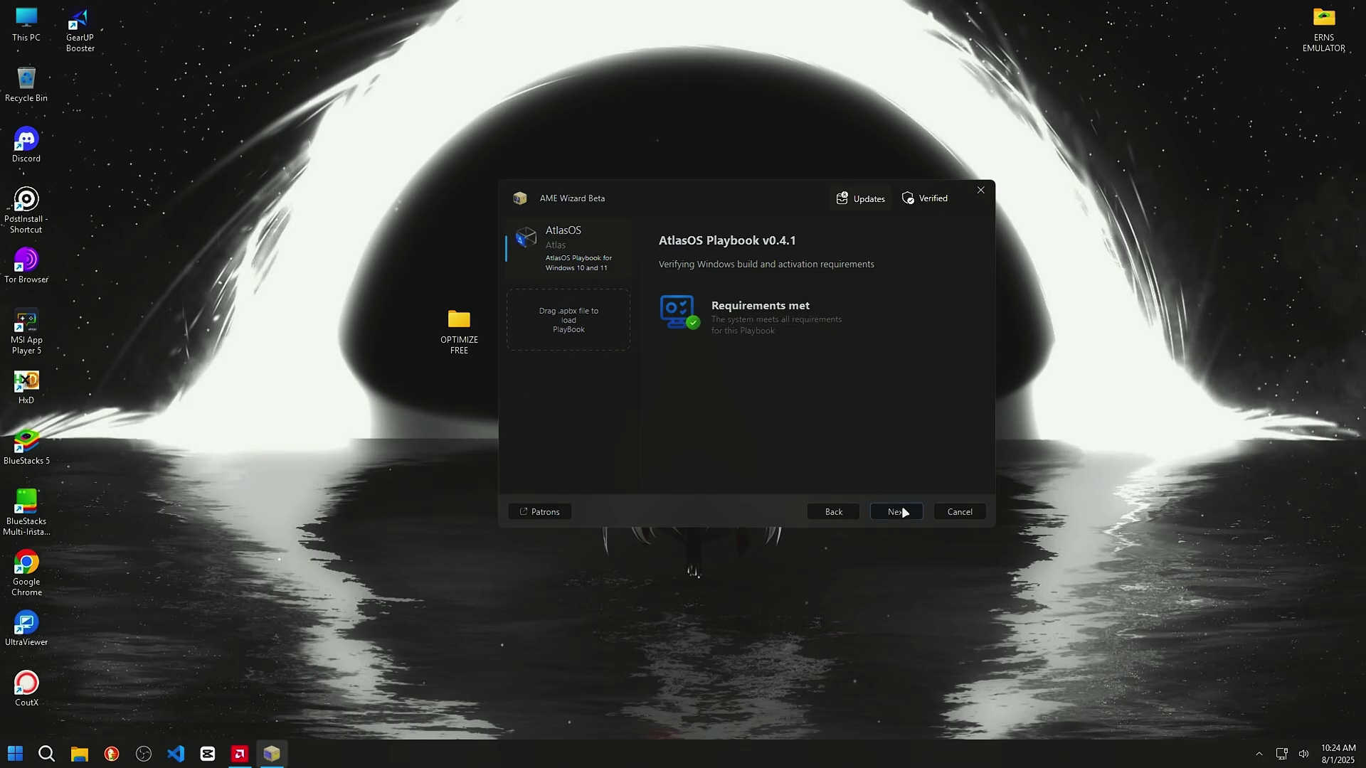
pyautogui.click(902, 512)
pyautogui.click(911, 512)
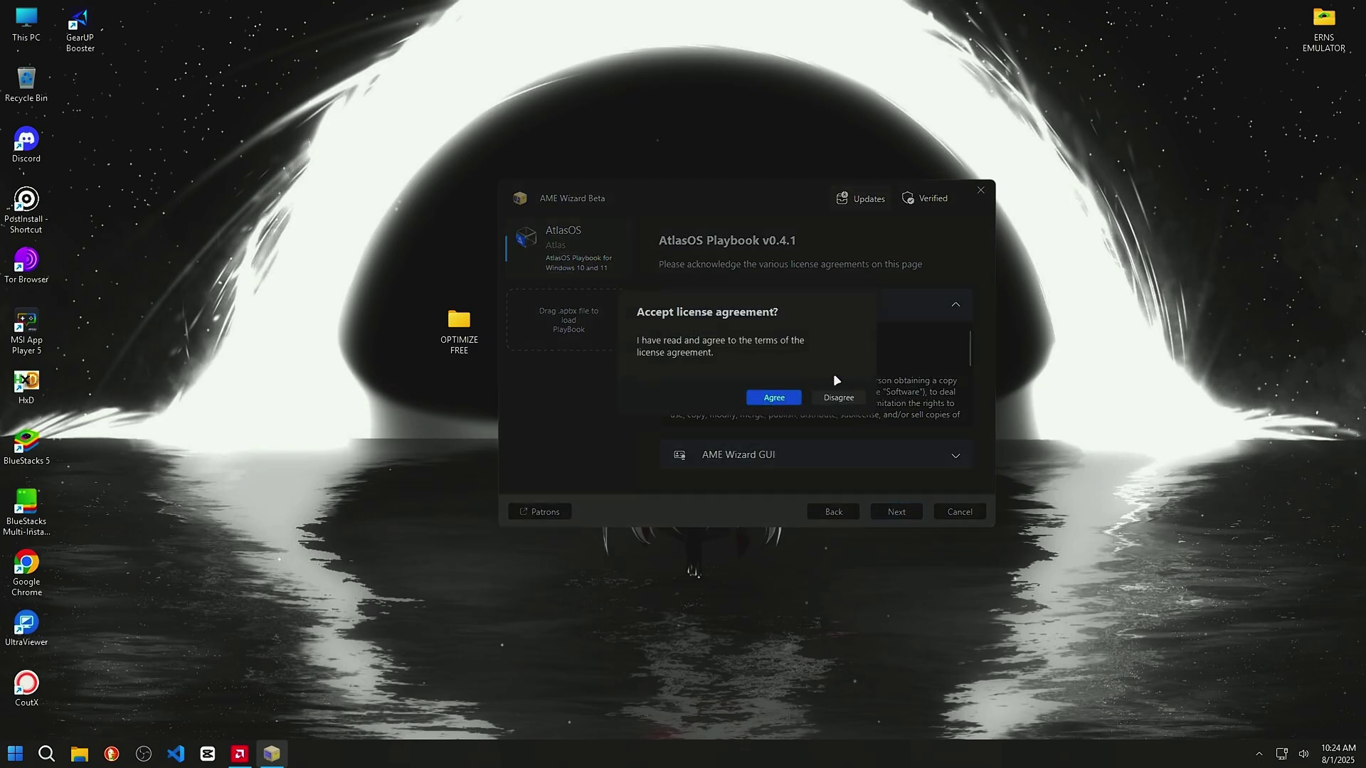
pyautogui.click(785, 399)
# Configure the playbook to keep Defender enabled, remove Microsoft Edge and install a browser, and start applying it
pyautogui.click(882, 417)
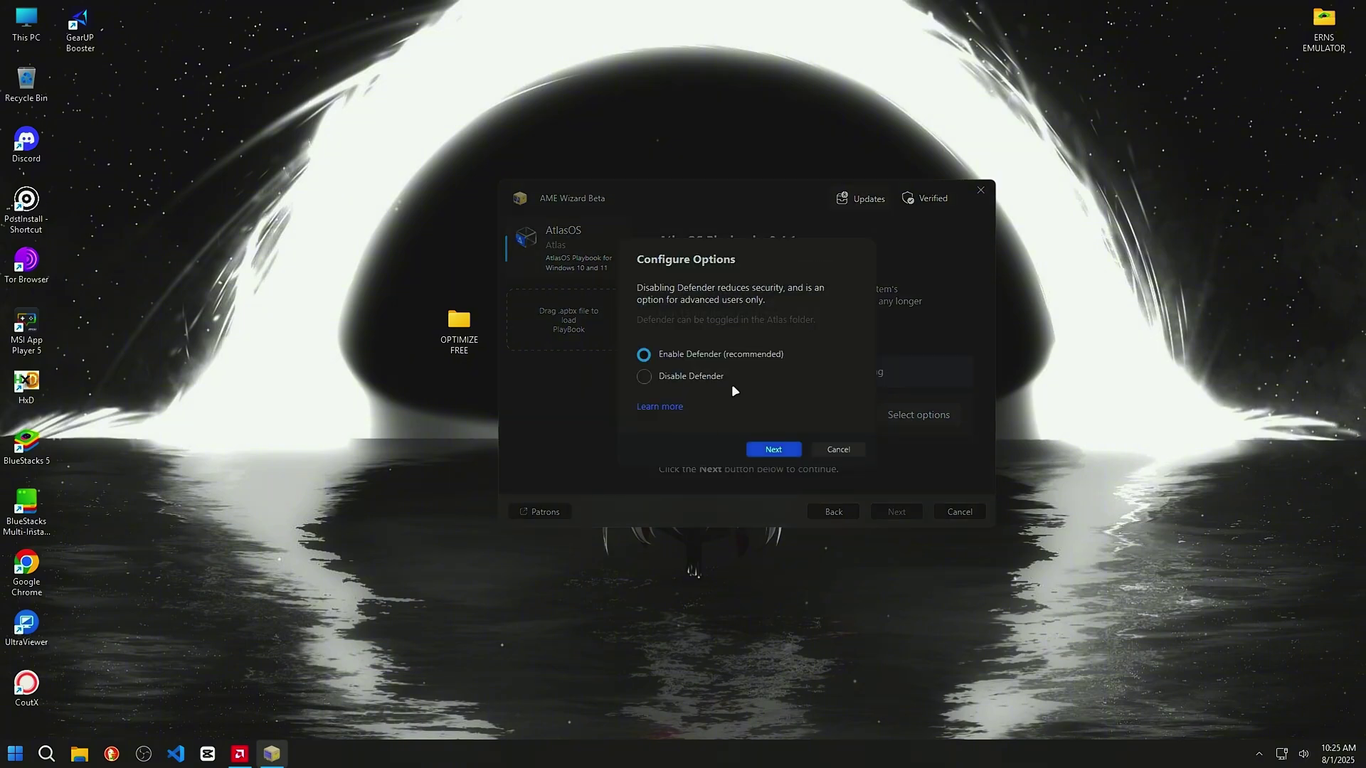
pyautogui.press('Return')
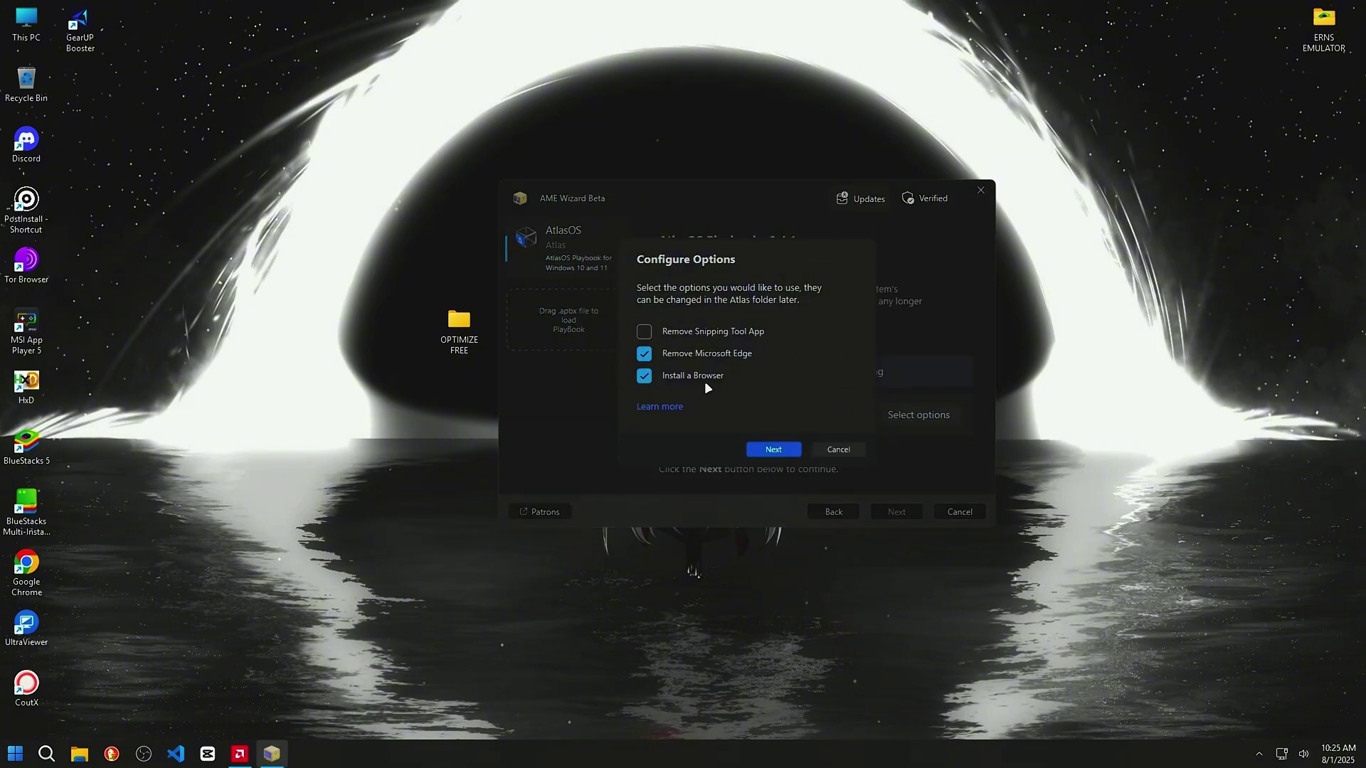
pyautogui.press('Return')
pyautogui.click(897, 511)
# Reposition the Apply Playbook window and open Task Manager while the playbook is being applied
pyautogui.moveTo(573, 158); pyautogui.dragTo(785, 133)
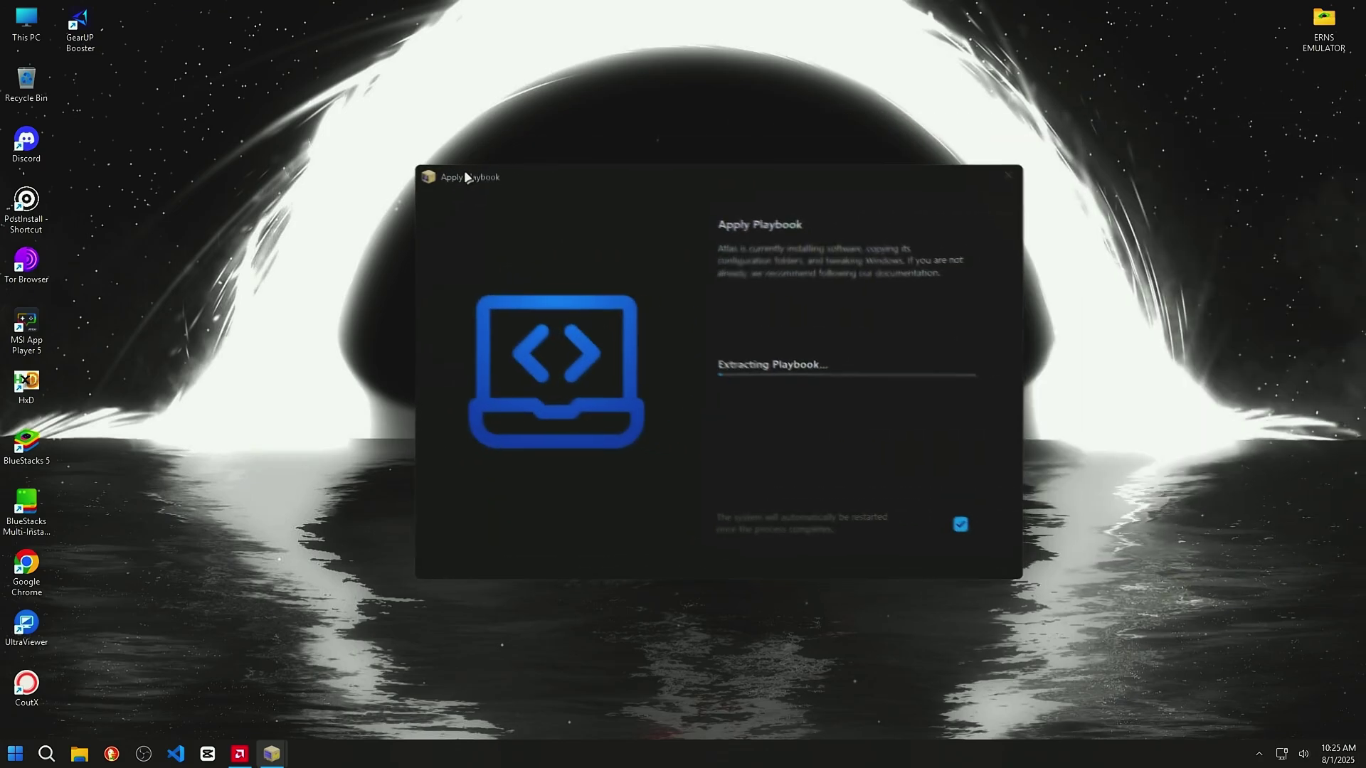
pyautogui.moveTo(466, 176); pyautogui.dragTo(429, 157)
pyautogui.rightClick(873, 754)
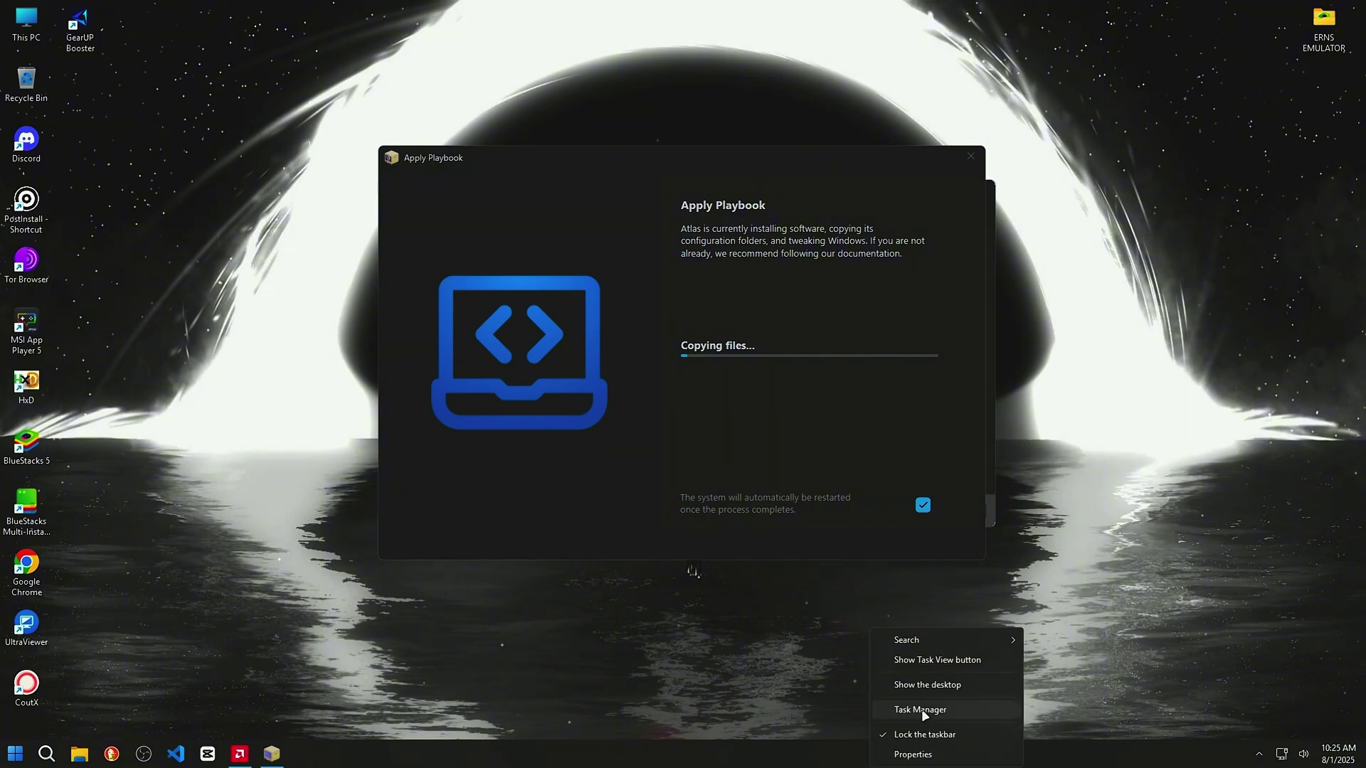
pyautogui.press('Return')
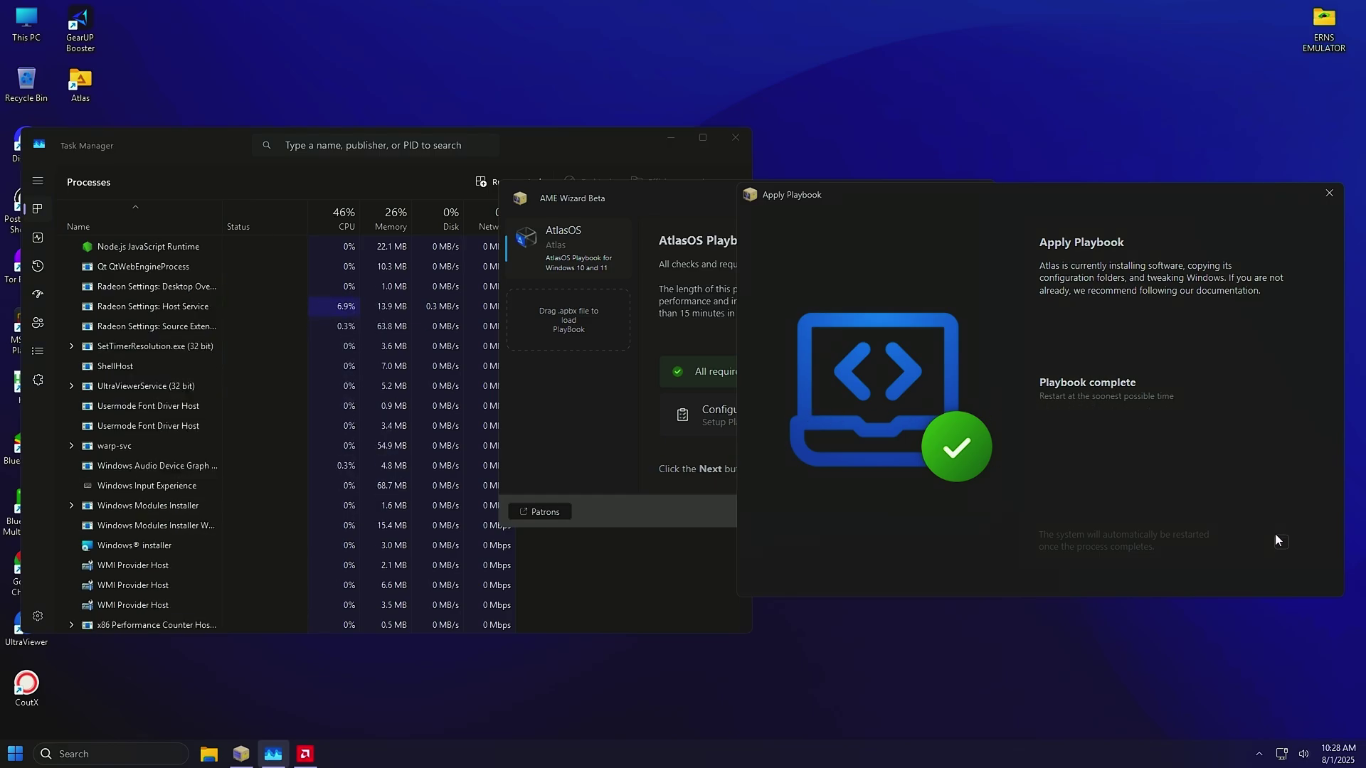
# Close the completed Apply Playbook window and Task Manager, and refresh the desktop
pyautogui.click(1329, 193)
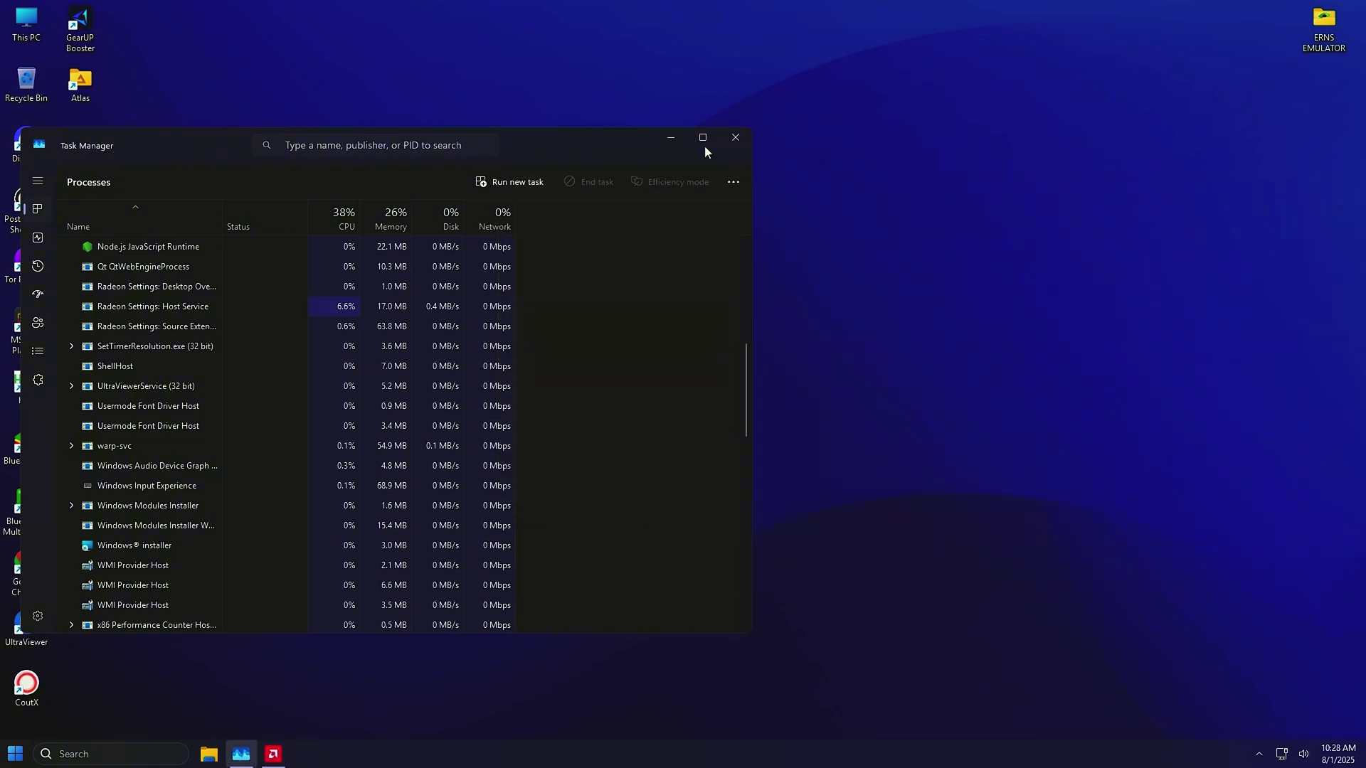
pyautogui.moveTo(600, 135); pyautogui.dragTo(732, 135)
pyautogui.click(870, 142)
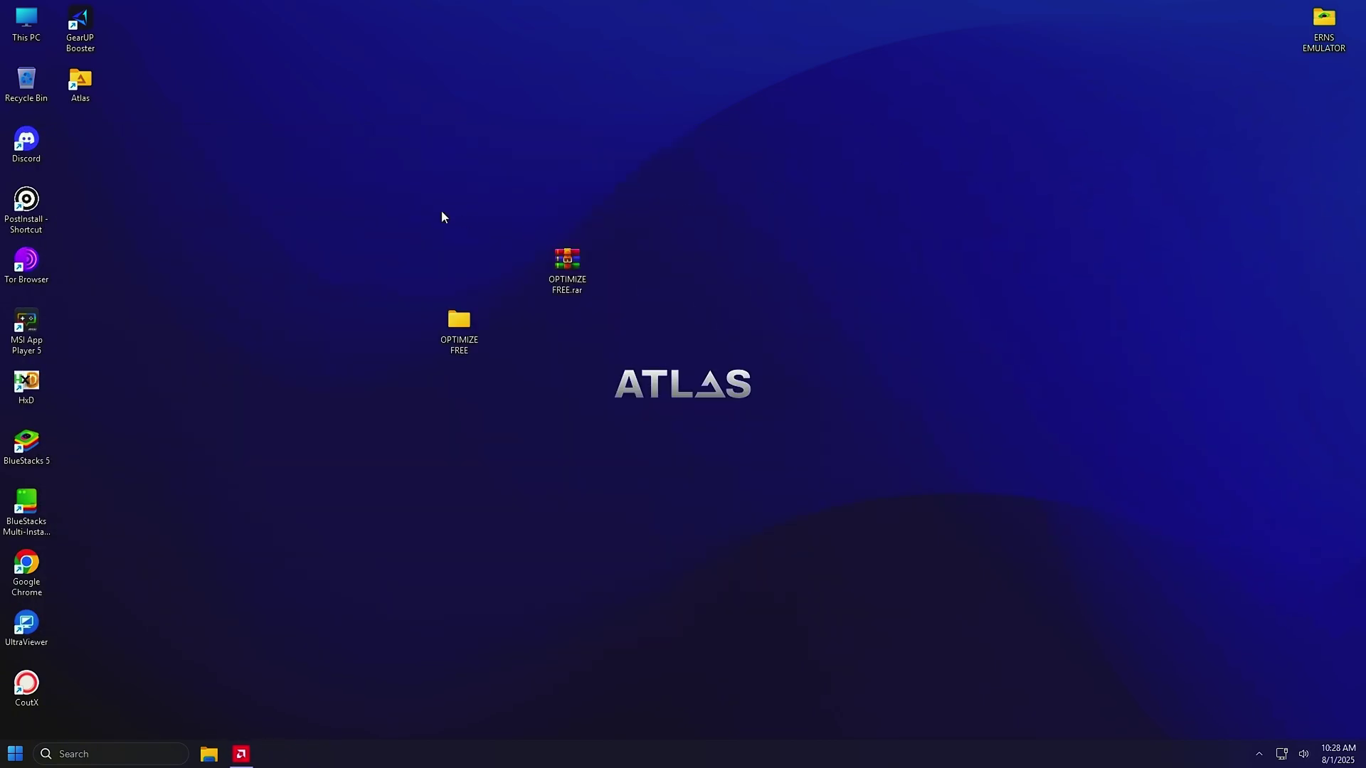
pyautogui.rightClick(429, 266)
pyautogui.click(438, 259)
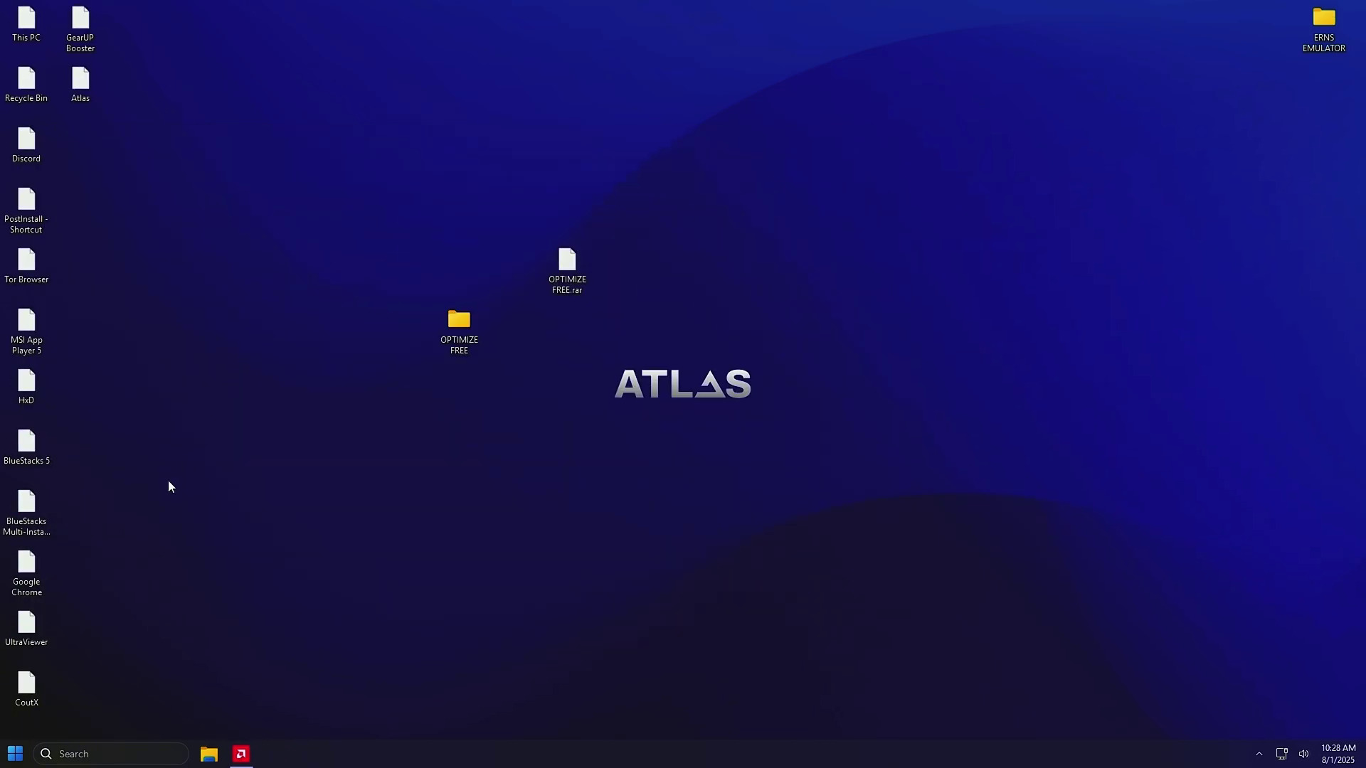
# Switch to Discord and open the OPTIMIZE-FILE channel of the Thryvexo 333 server
pyautogui.press('super')
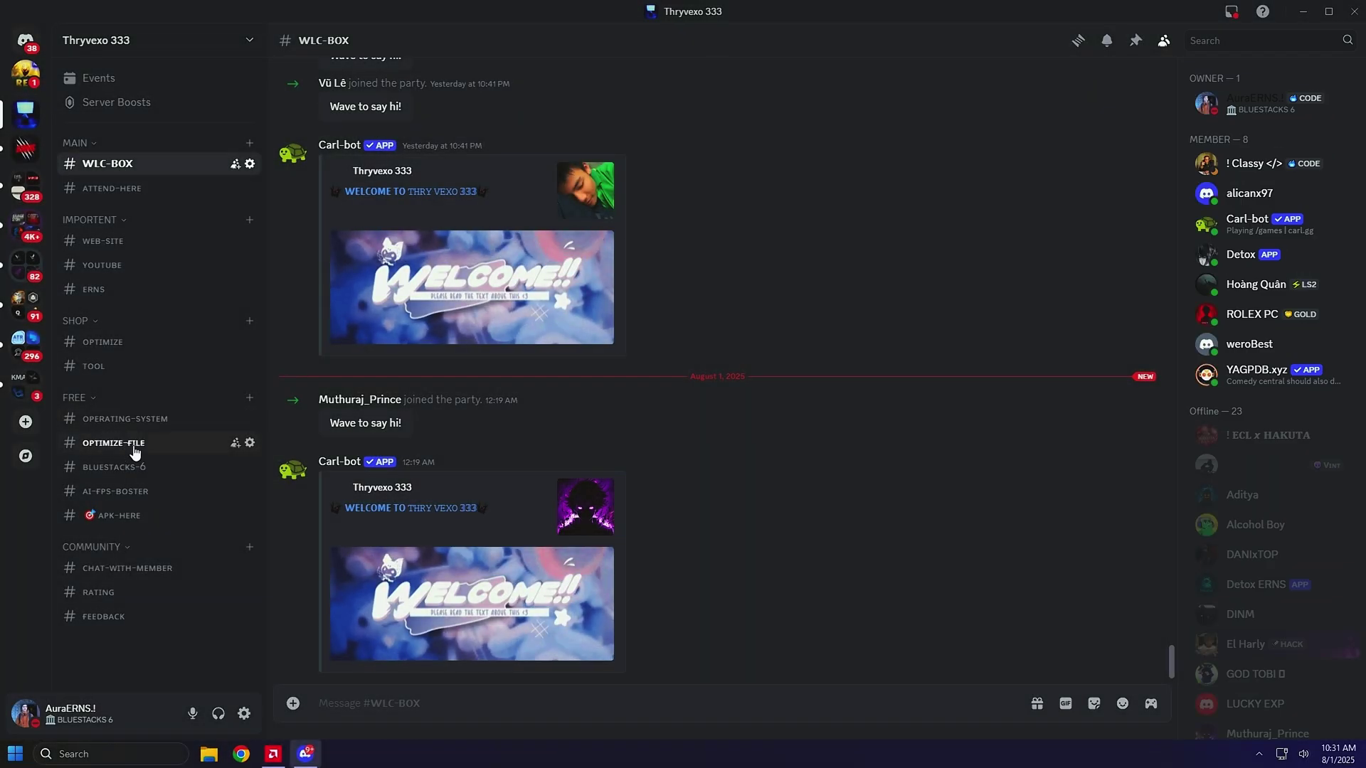
pyautogui.click(135, 453)
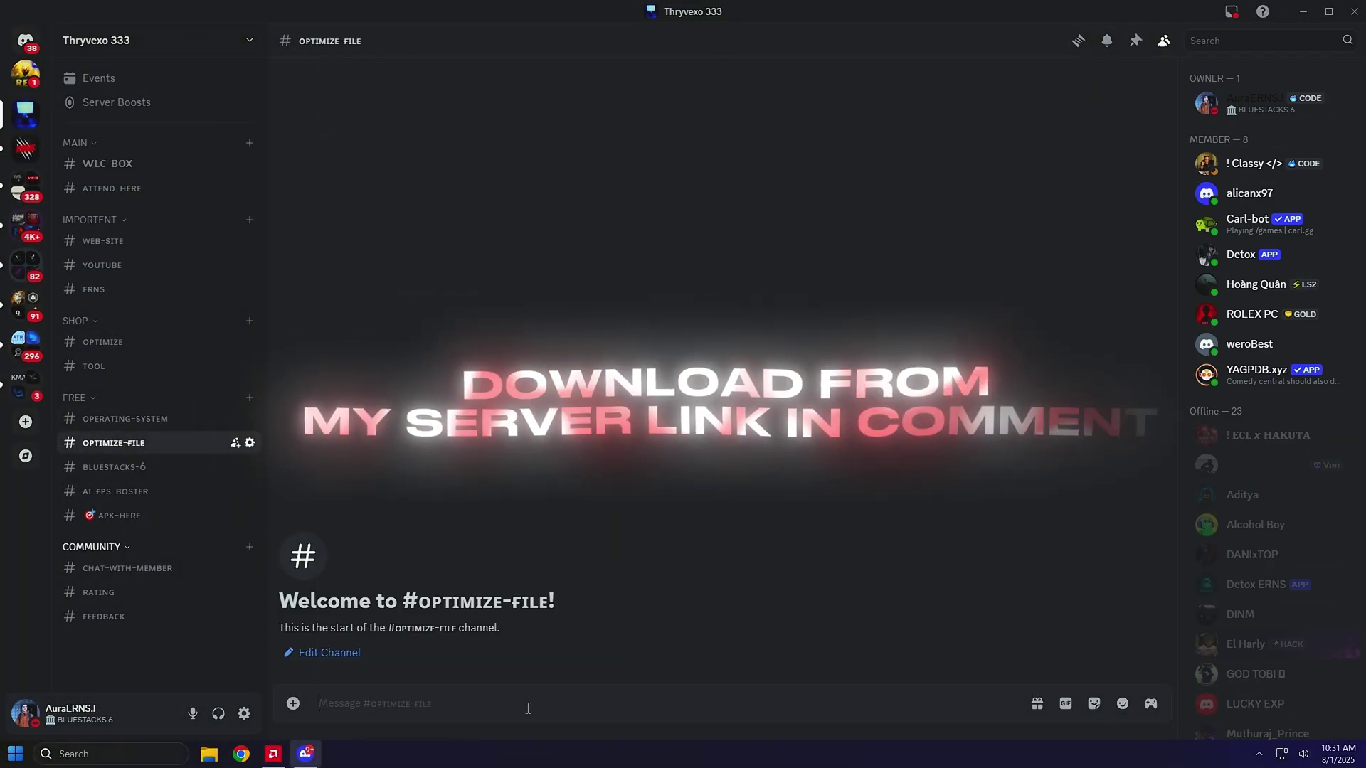